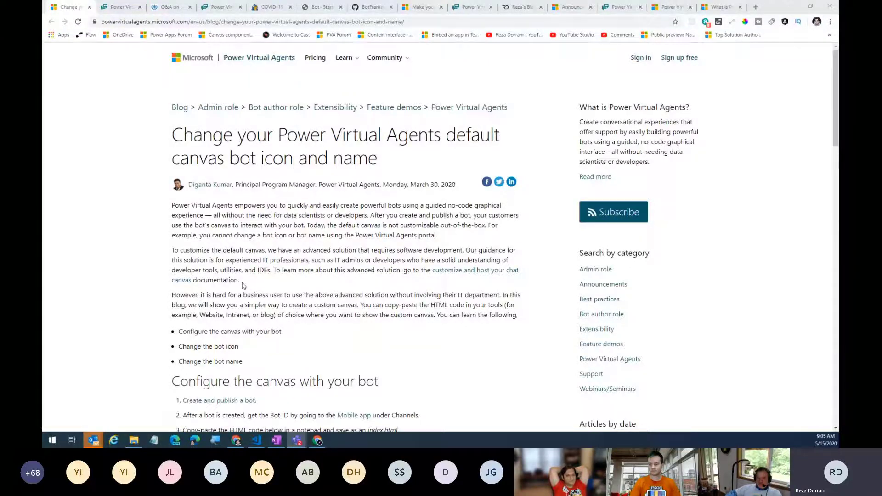
Step: Scroll through the blog's HTML sample, then return to the Contact Me bot's Topics page
{"action": "scroll", "coordinate": [244, 286], "scroll_direction": "down", "scroll_amount": 4}
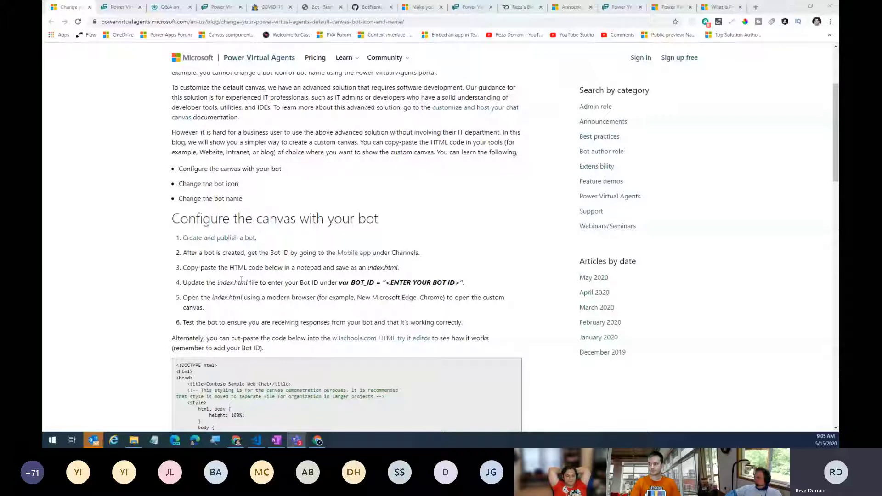
{"action": "scroll", "coordinate": [346, 282], "scroll_direction": "down", "scroll_amount": 2}
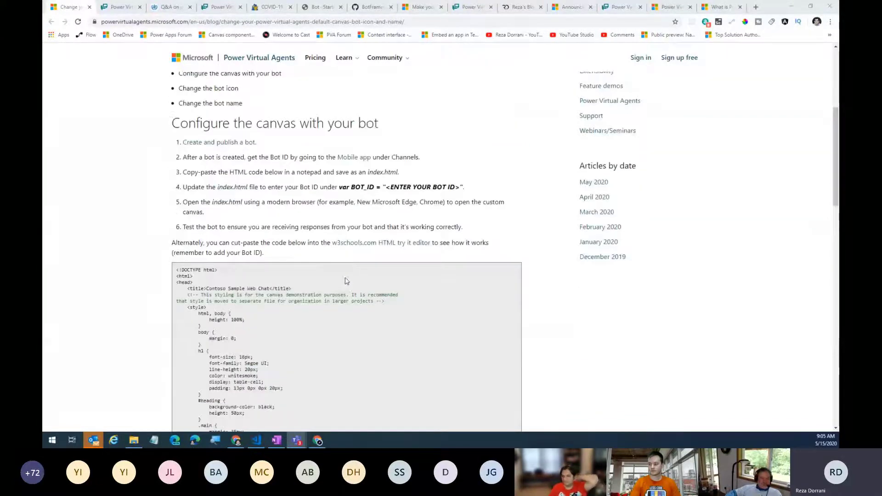
{"action": "scroll", "coordinate": [346, 282], "scroll_direction": "down", "scroll_amount": 1}
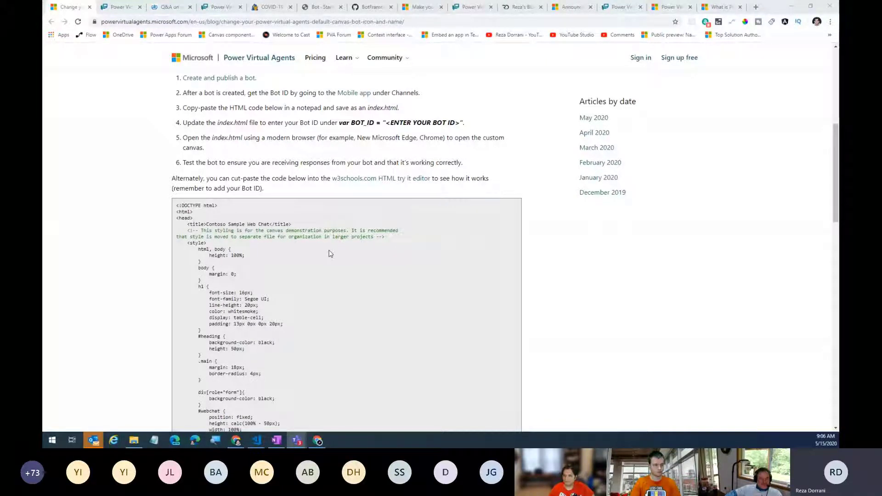
{"action": "left_click", "coordinate": [125, 7]}
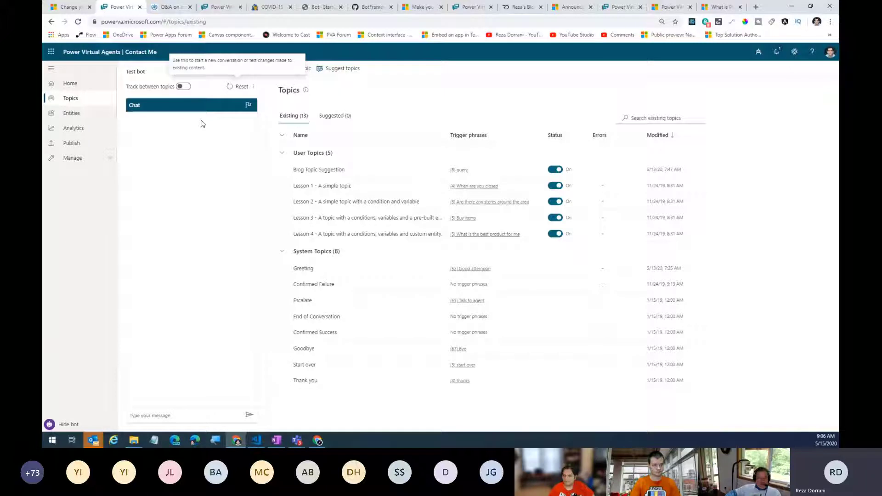
Step: Switch to the WHO 'Q&A on coronaviruses (COVID-19)' page
{"action": "left_click", "coordinate": [171, 7]}
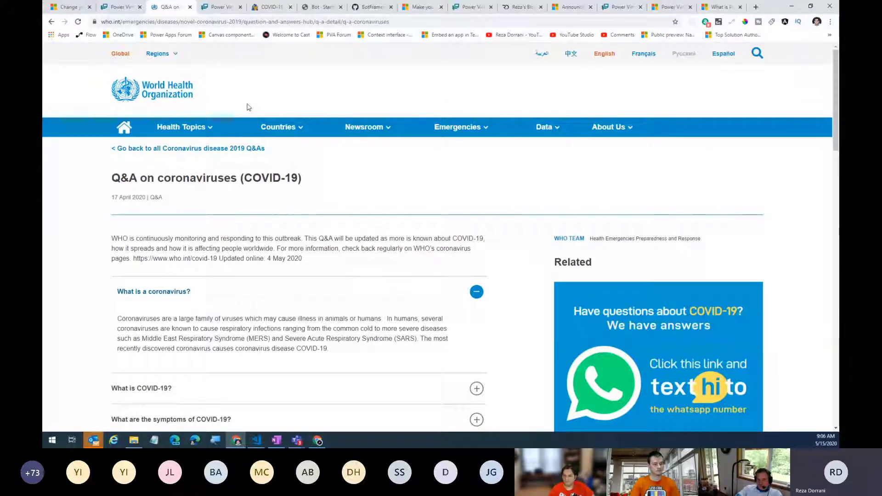
Step: Bring up the COVID-19 bot's demo website headed 'hellooooo'
{"action": "left_click", "coordinate": [215, 7]}
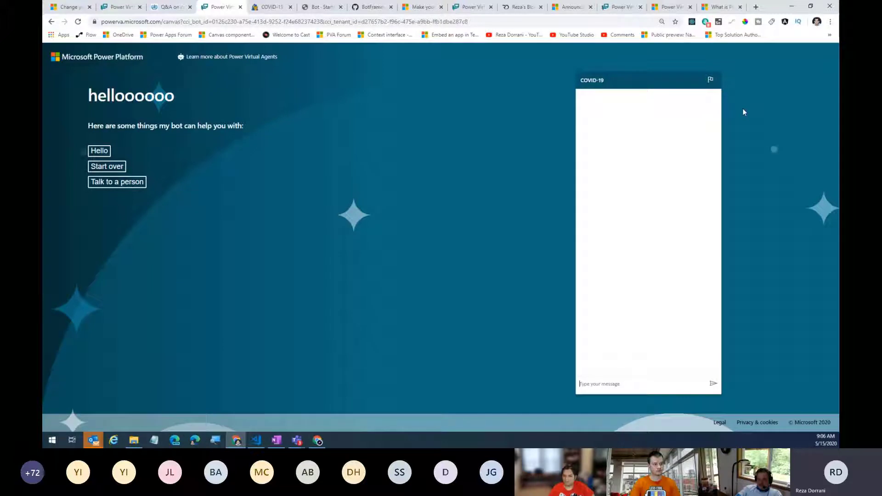
Step: Send 'Hi' and 'What is coronavirus' to the bot, then return to the blog's index.html sample
{"action": "type", "text": "Hi"}
{"action": "key", "text": "Return"}
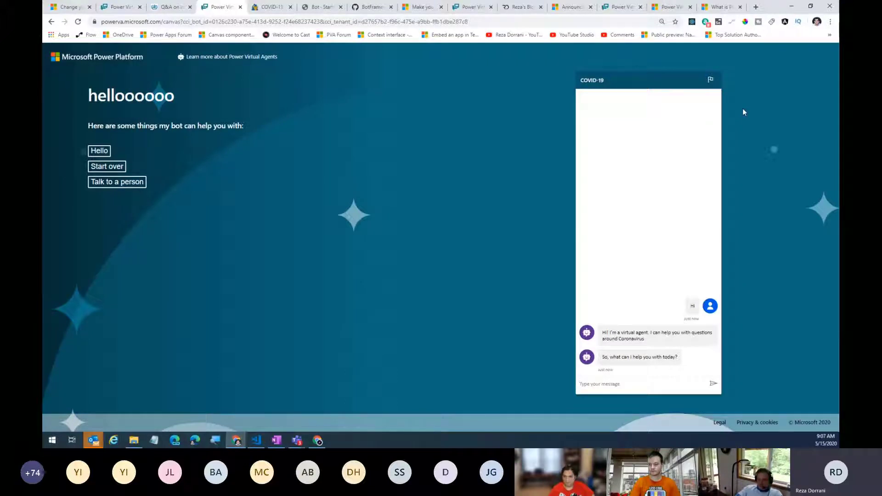
{"action": "type", "text": "What is coronavi"}
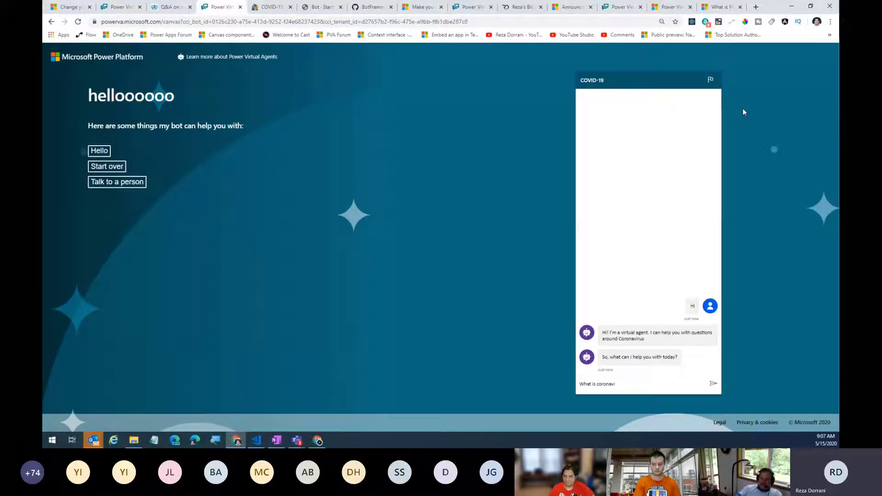
{"action": "type", "text": "rus"}
{"action": "key", "text": "Return"}
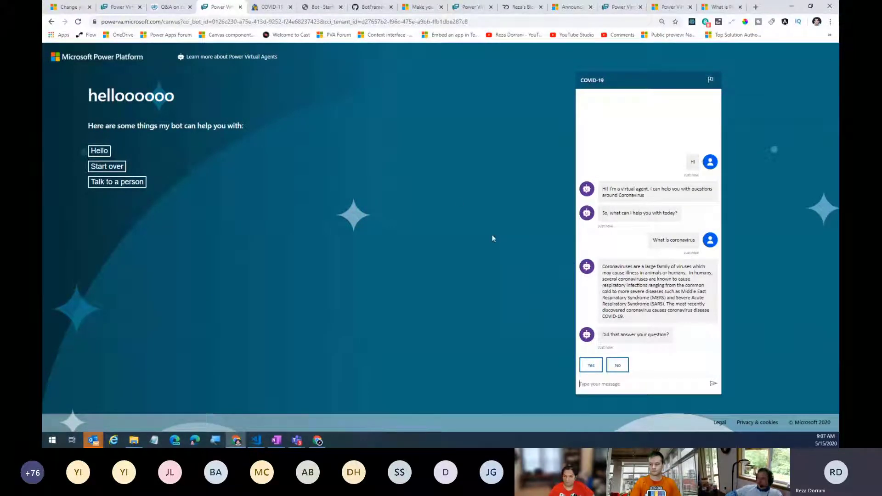
{"action": "left_click", "coordinate": [72, 8]}
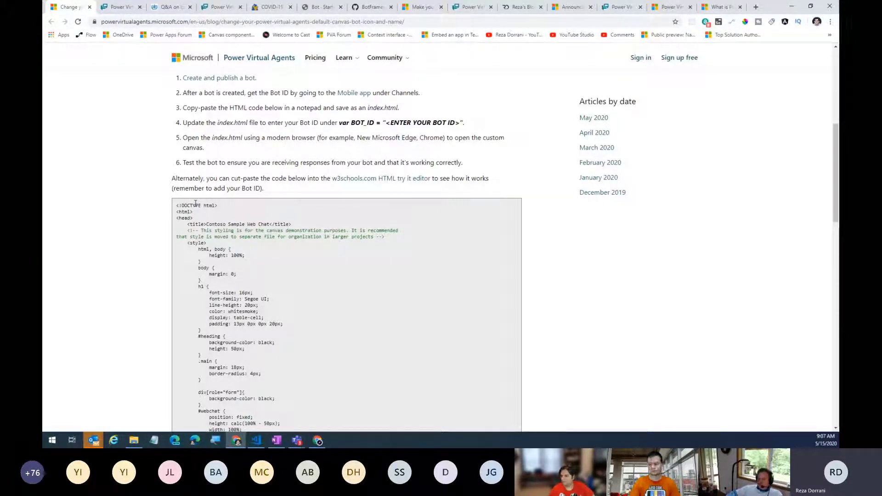
{"action": "scroll", "coordinate": [196, 203], "scroll_direction": "down", "scroll_amount": 3}
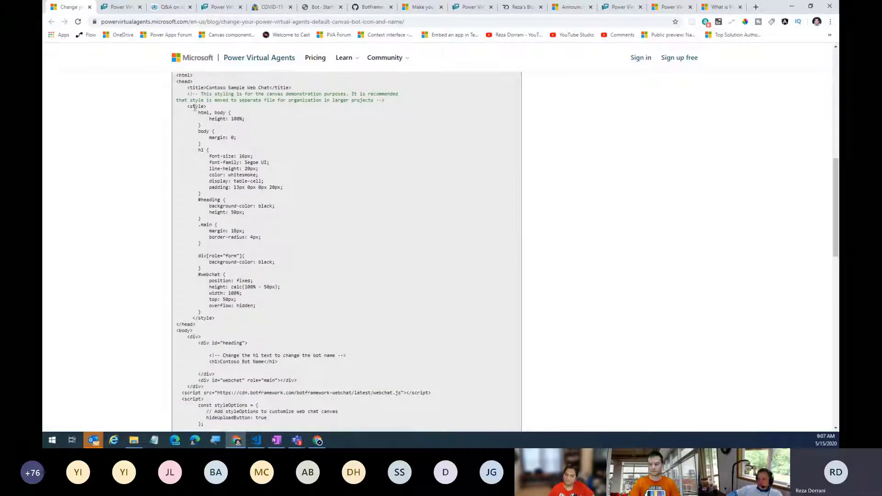
{"action": "left_click_drag", "start_coordinate": [188, 107], "coordinate": [275, 321]}
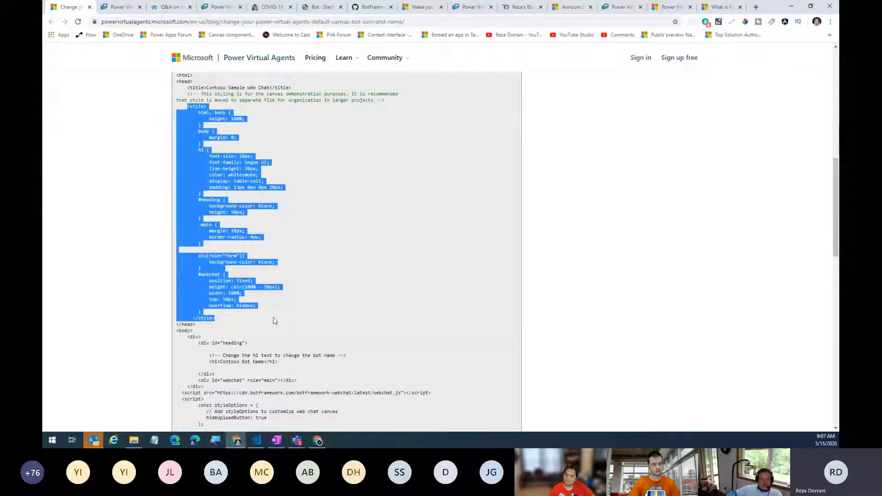
{"action": "scroll", "coordinate": [274, 321], "scroll_direction": "down", "scroll_amount": 2}
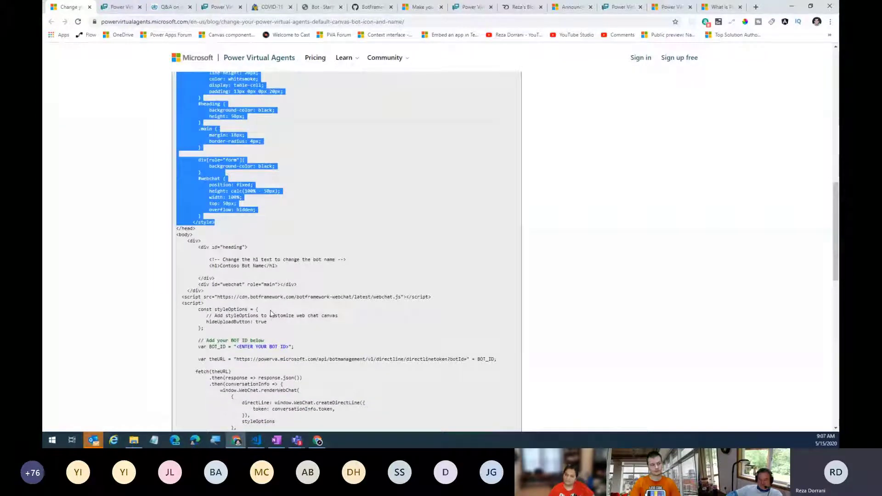
{"action": "scroll", "coordinate": [263, 340], "scroll_direction": "down", "scroll_amount": 2}
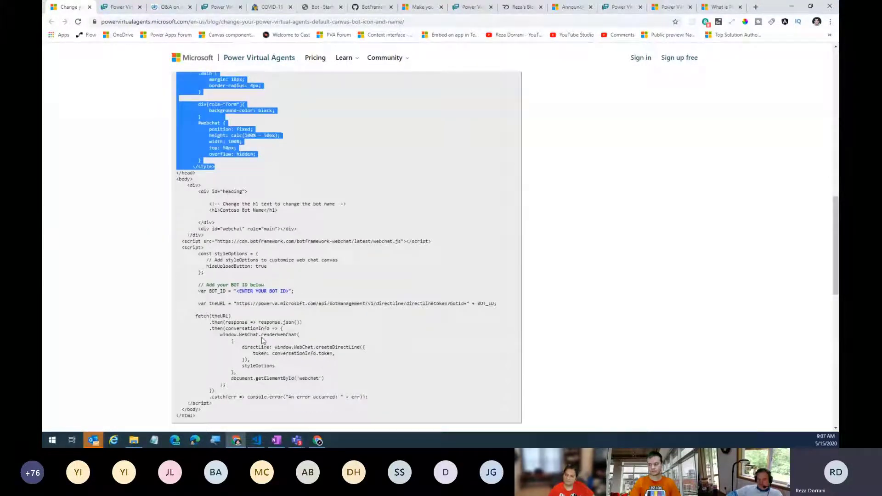
{"action": "left_click_drag", "start_coordinate": [197, 179], "coordinate": [298, 217]}
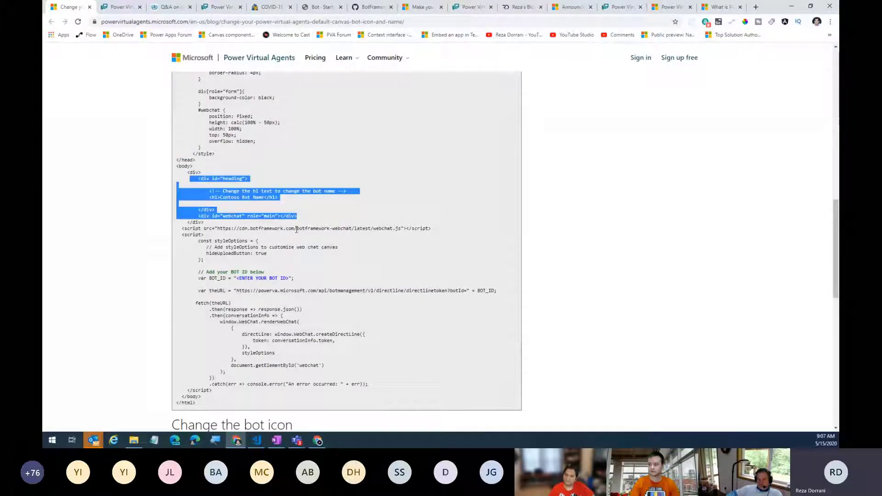
{"action": "scroll", "coordinate": [274, 266], "scroll_direction": "down", "scroll_amount": 2}
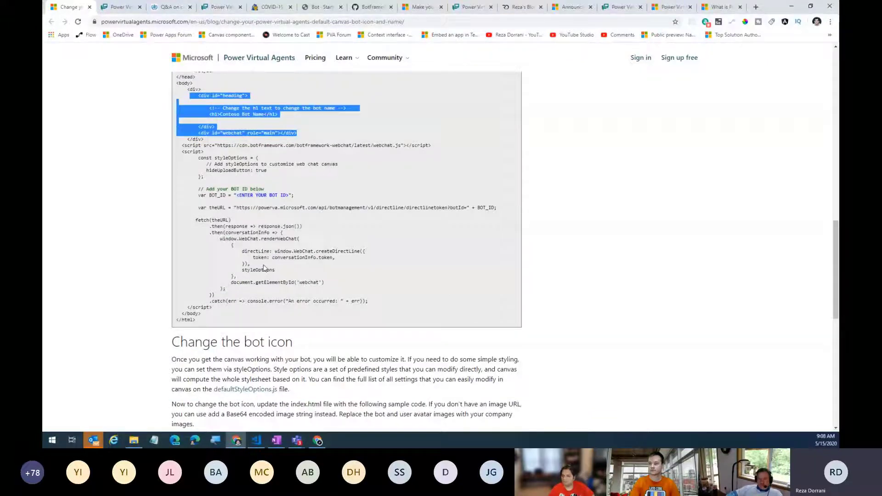
{"action": "scroll", "coordinate": [264, 267], "scroll_direction": "up", "scroll_amount": 1}
{"action": "scroll", "coordinate": [264, 261], "scroll_direction": "up", "scroll_amount": 1}
{"action": "left_click", "coordinate": [250, 283]}
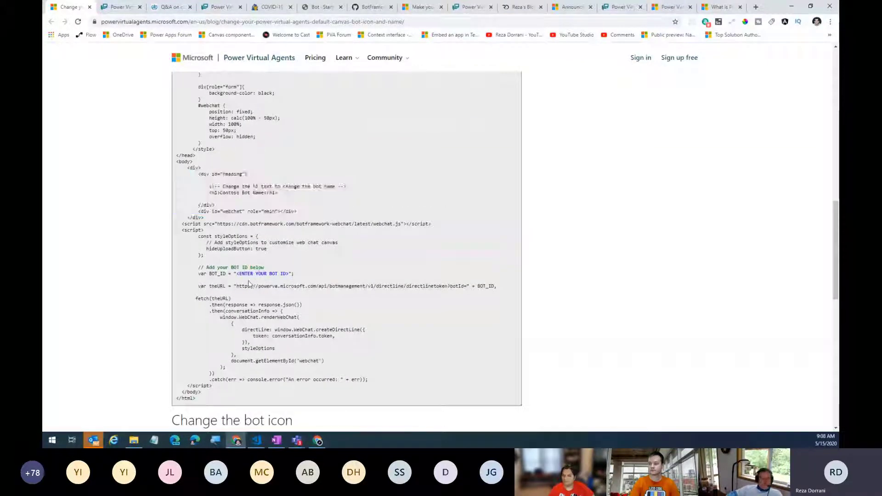
{"action": "left_click_drag", "start_coordinate": [237, 274], "coordinate": [288, 275]}
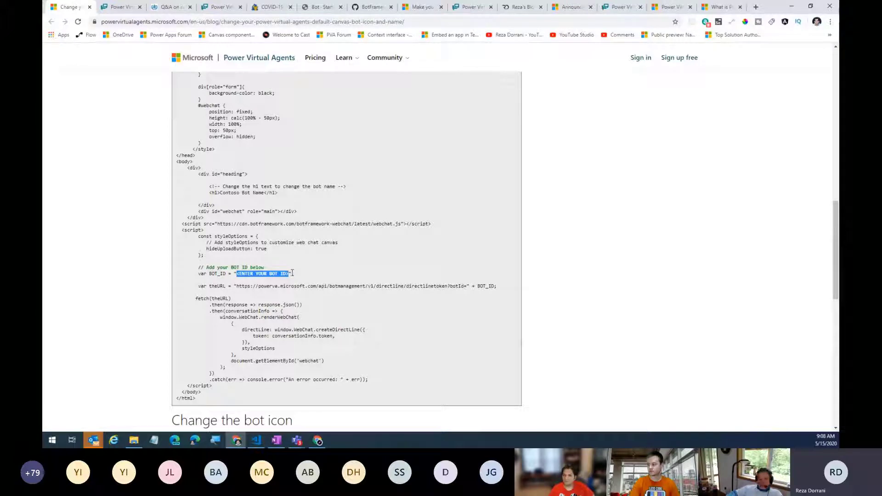
{"action": "left_click", "coordinate": [234, 284]}
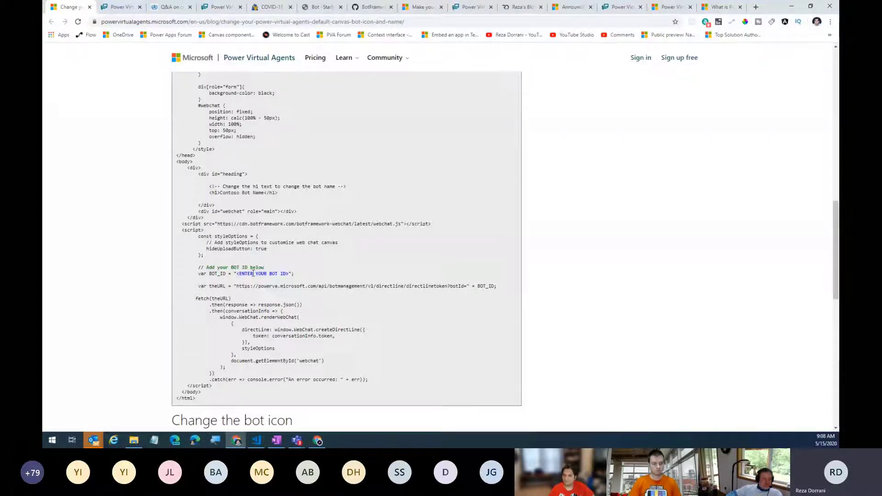
{"action": "scroll", "coordinate": [243, 280], "scroll_direction": "up", "scroll_amount": 2}
{"action": "scroll", "coordinate": [253, 276], "scroll_direction": "down", "scroll_amount": 4}
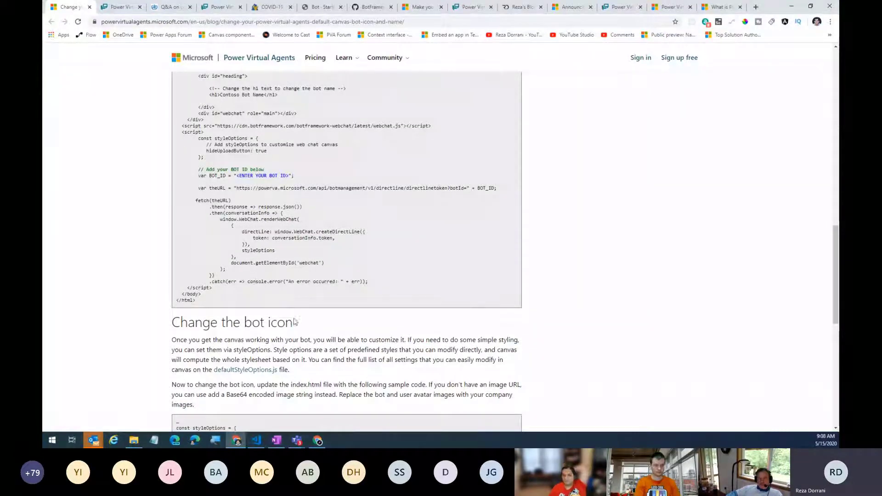
{"action": "scroll", "coordinate": [293, 325], "scroll_direction": "down", "scroll_amount": 3}
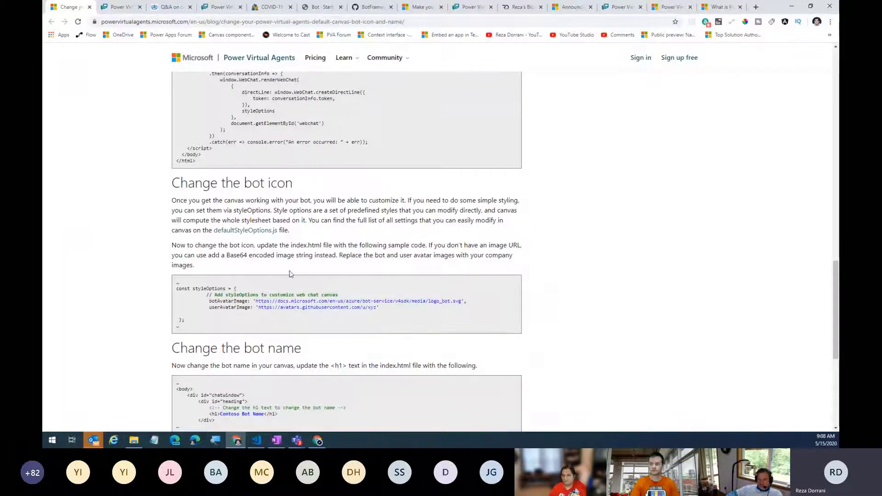
{"action": "scroll", "coordinate": [289, 274], "scroll_direction": "down", "scroll_amount": 3}
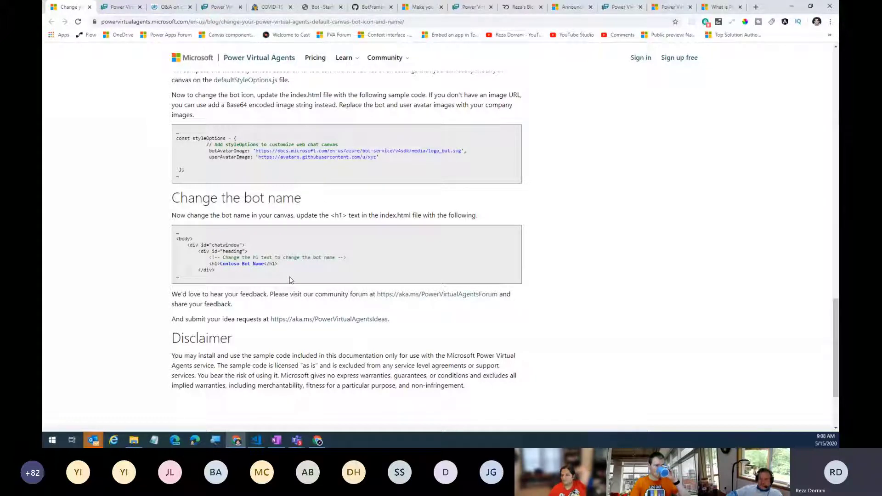
Step: Review GitHub's defaultStyleOptions.js, then bring up COVID-19.html in Visual Studio Code
{"action": "left_click", "coordinate": [356, 8]}
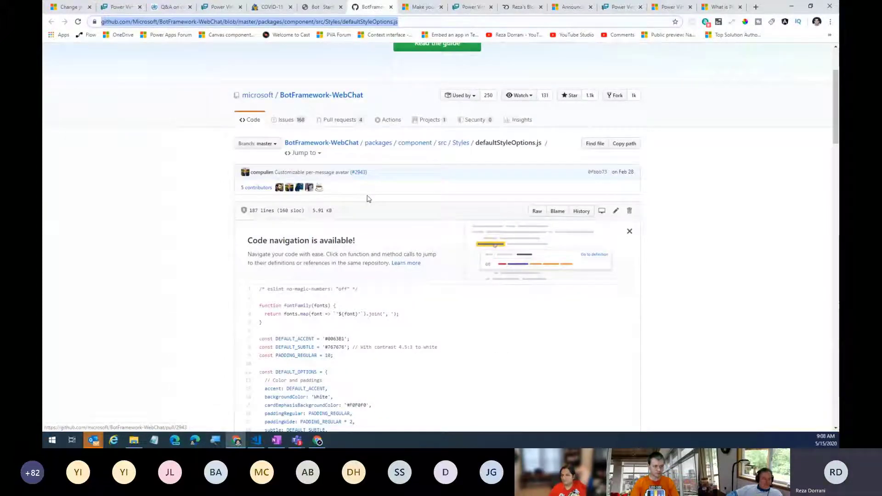
{"action": "scroll", "coordinate": [366, 197], "scroll_direction": "down", "scroll_amount": 2}
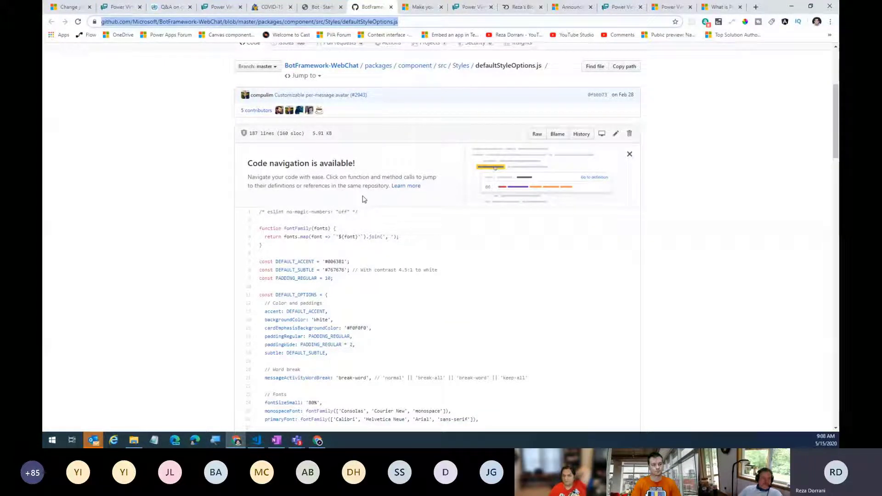
{"action": "scroll", "coordinate": [365, 258], "scroll_direction": "down", "scroll_amount": 4}
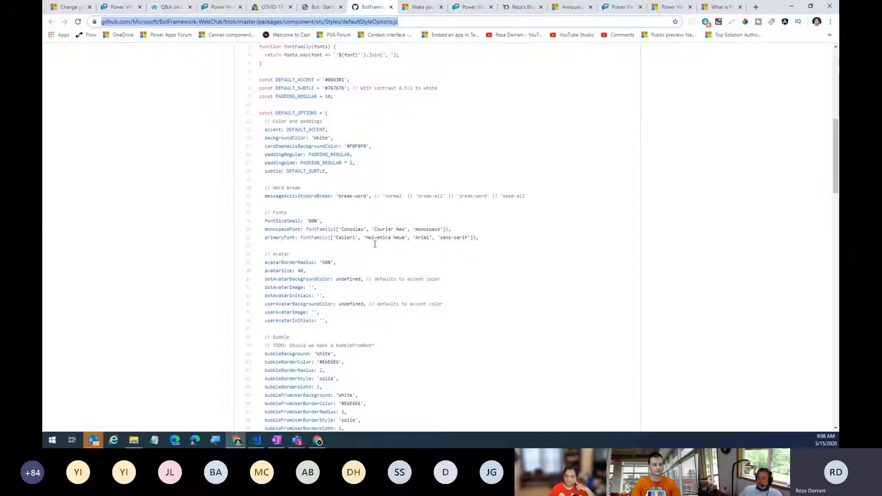
{"action": "scroll", "coordinate": [364, 321], "scroll_direction": "down", "scroll_amount": 5}
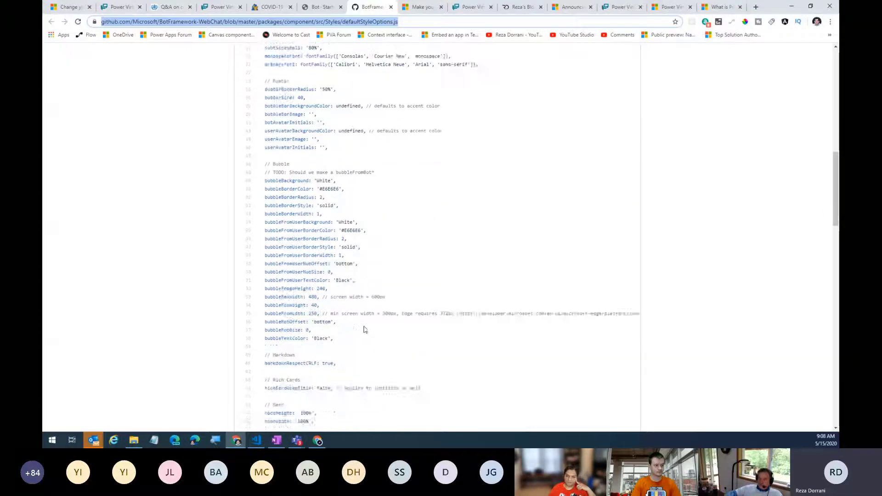
{"action": "scroll", "coordinate": [364, 331], "scroll_direction": "down", "scroll_amount": 4}
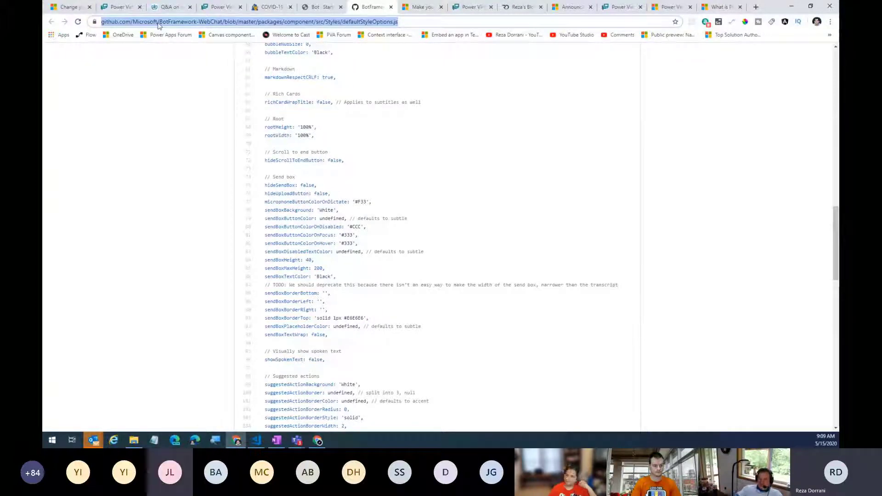
{"action": "key", "text": "ctrl+4"}
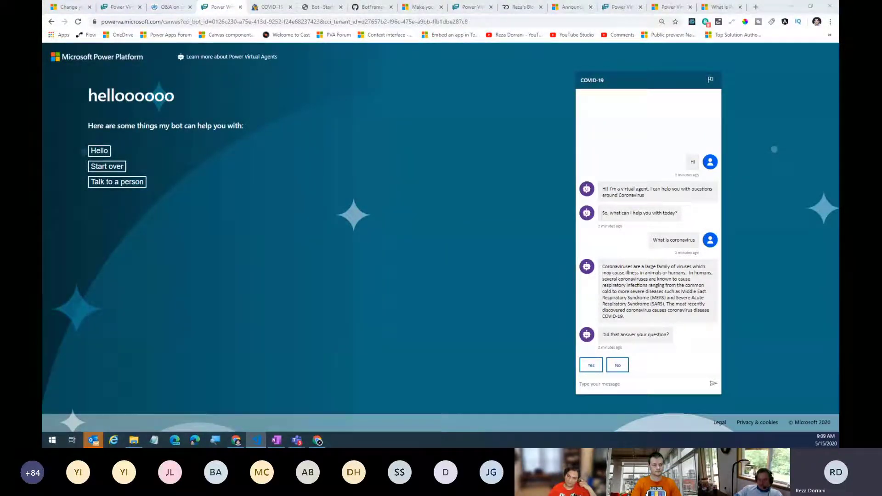
{"action": "left_click", "coordinate": [257, 442]}
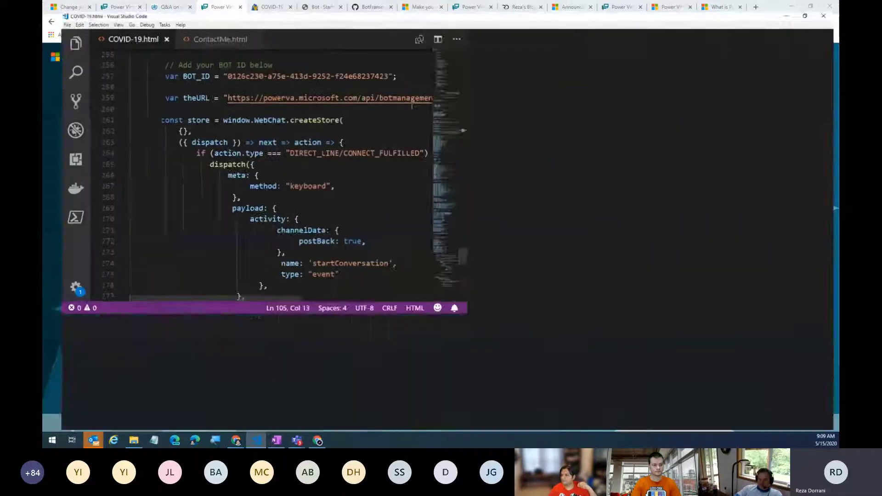
Step: Highlight the BOT_ID value in COVID-19.html, then load the COVID-19 bot custom canvas page
{"action": "scroll", "coordinate": [223, 177], "scroll_direction": "up", "scroll_amount": 10}
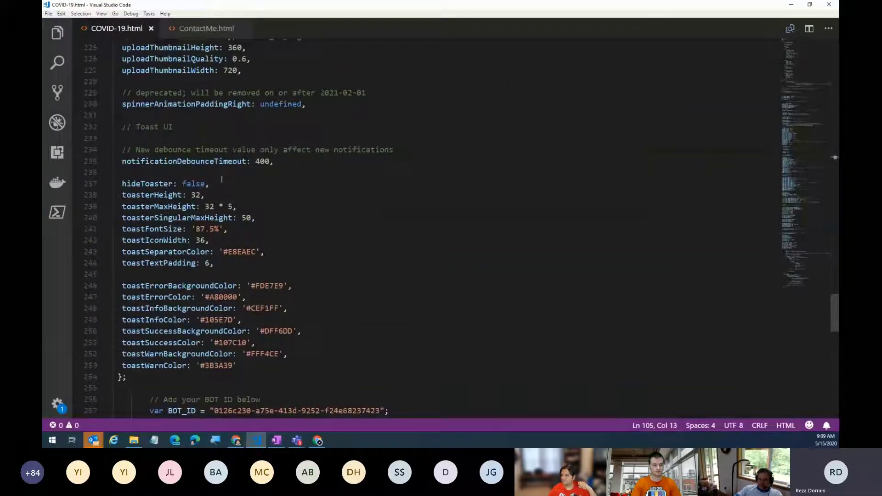
{"action": "scroll", "coordinate": [222, 179], "scroll_direction": "down", "scroll_amount": 5}
{"action": "left_click_drag", "start_coordinate": [214, 252], "coordinate": [378, 249]}
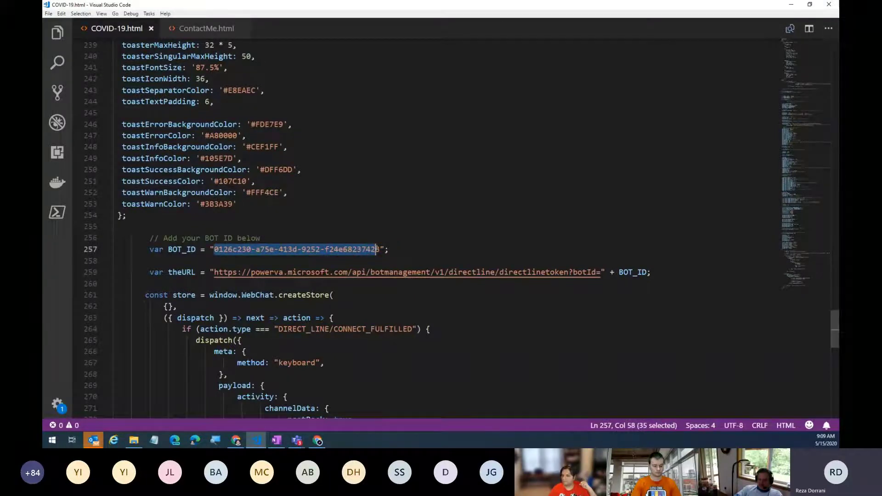
{"action": "scroll", "coordinate": [303, 278], "scroll_direction": "down", "scroll_amount": 9}
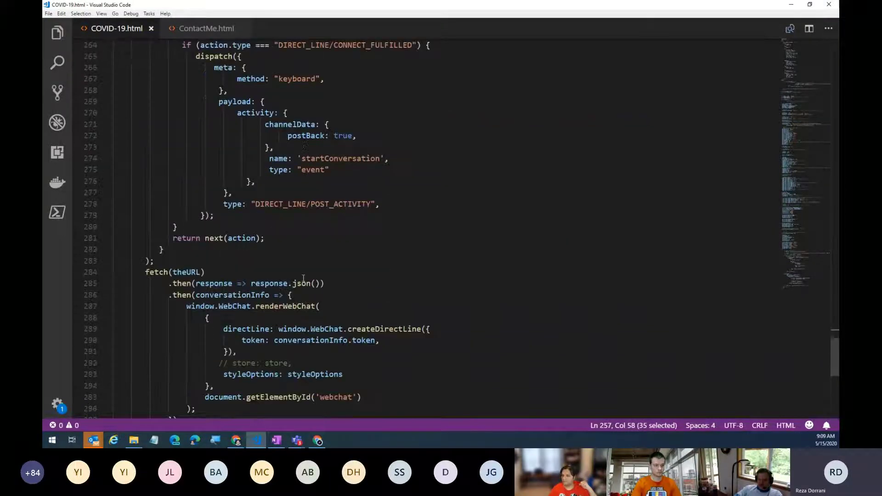
{"action": "scroll", "coordinate": [303, 278], "scroll_direction": "down", "scroll_amount": 4}
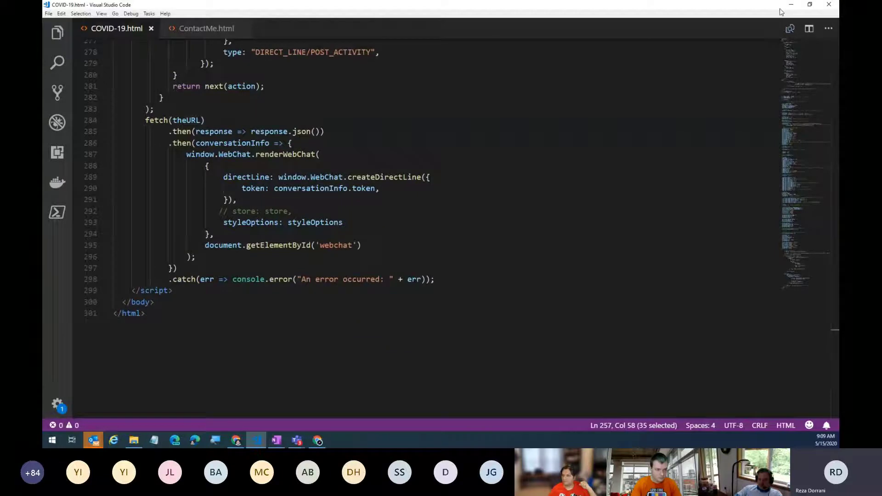
{"action": "key", "text": "alt+Tab"}
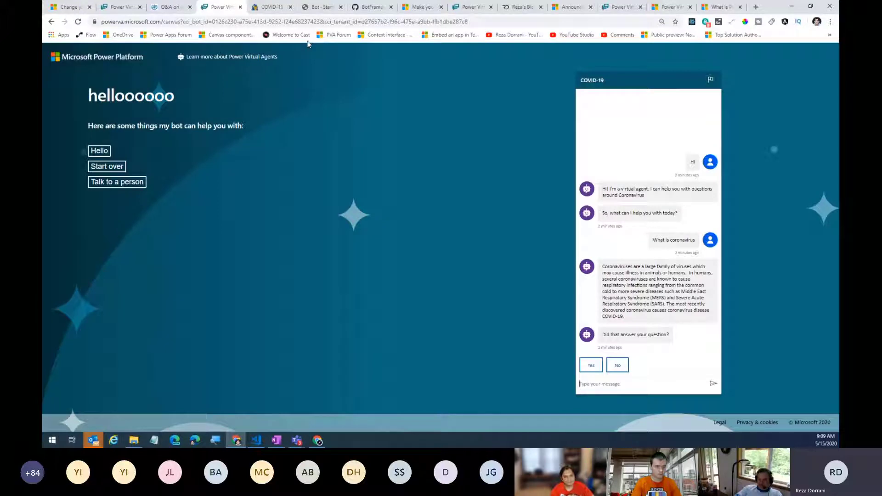
{"action": "left_click", "coordinate": [269, 7]}
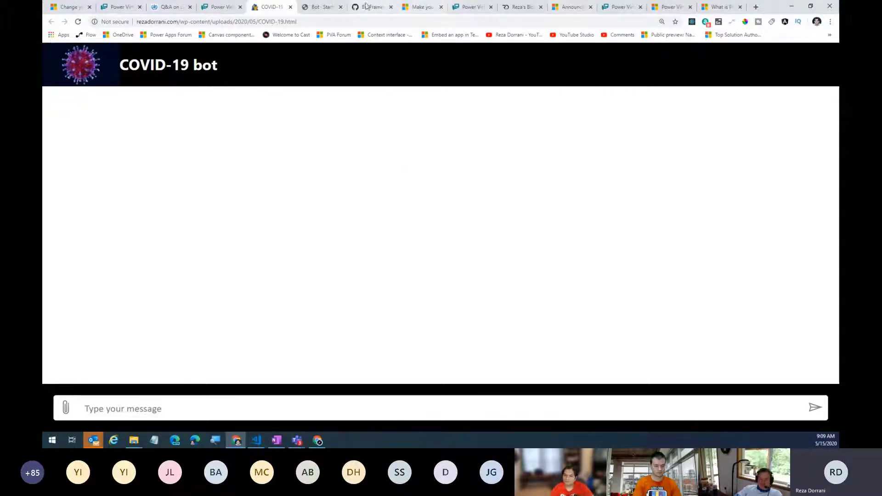
Step: Open the covidportal page with the embedded COVID-19 Bot panel
{"action": "left_click", "coordinate": [318, 7]}
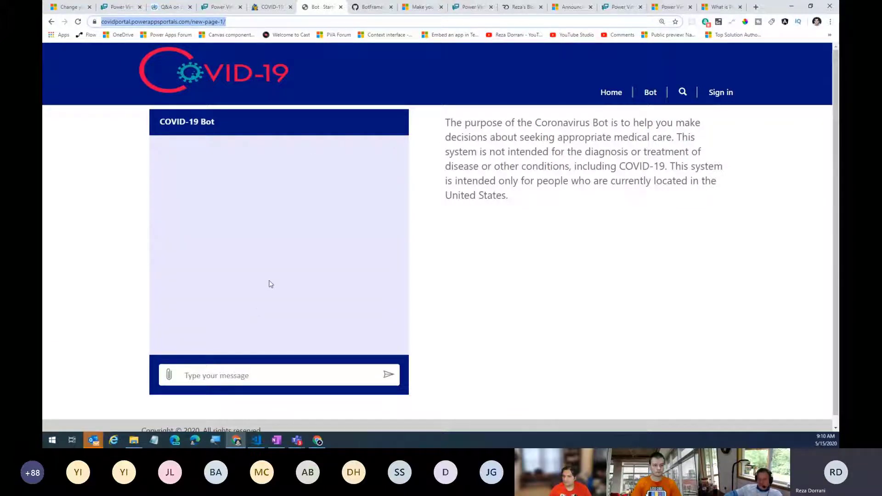
Step: Send the messages 'i' and 'Hi' to the embedded COVID-19 Bot on covidportal
{"action": "left_click", "coordinate": [248, 370]}
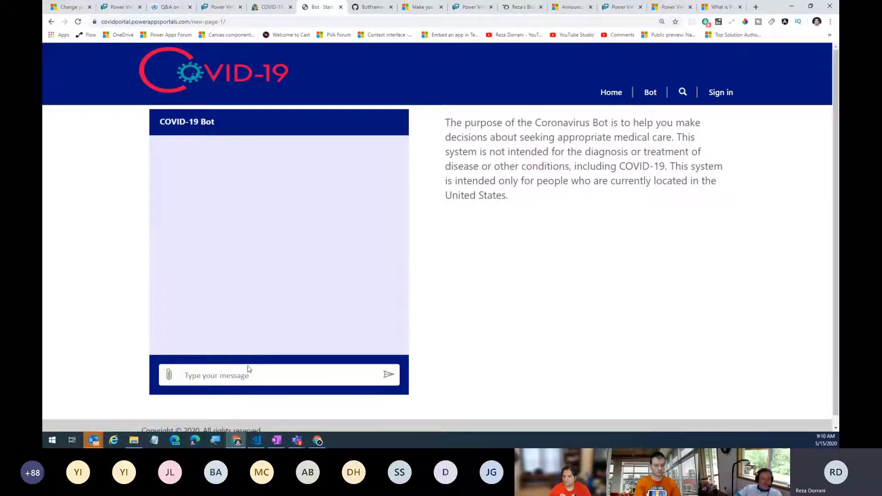
{"action": "type", "text": "i"}
{"action": "key", "text": "Return"}
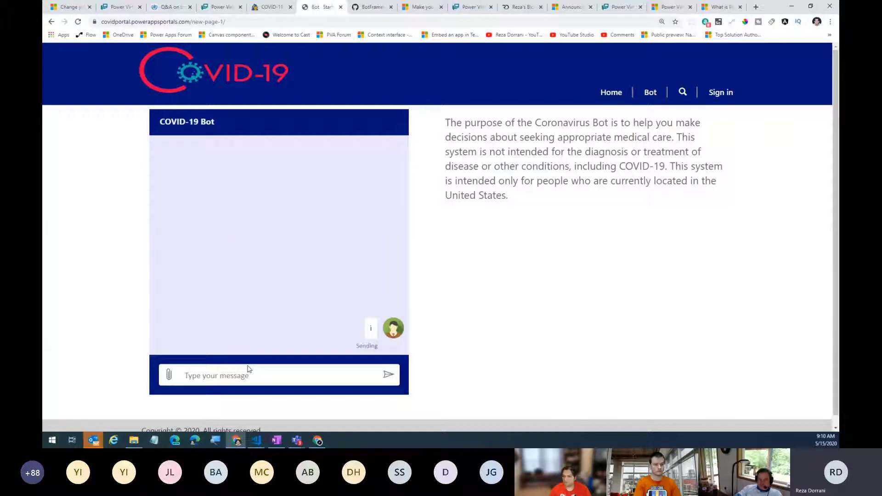
{"action": "type", "text": "Hi"}
{"action": "key", "text": "Return"}
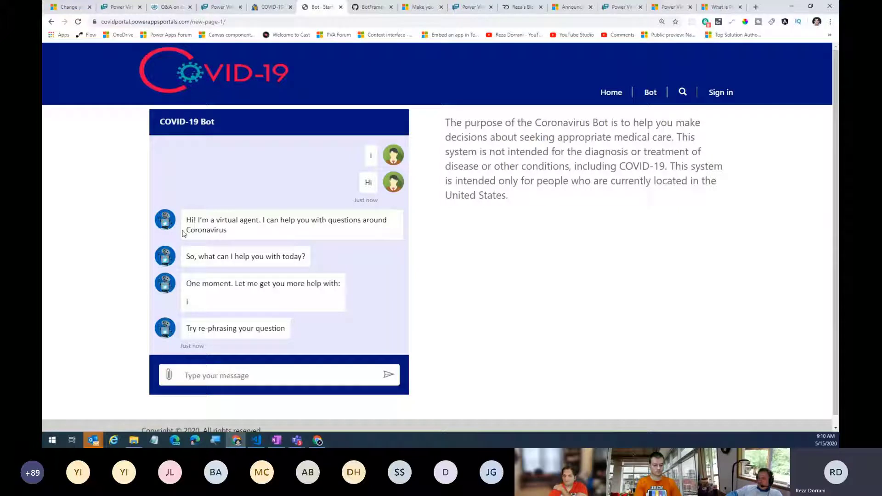
{"action": "mouse_move", "coordinate": [300, 444]}
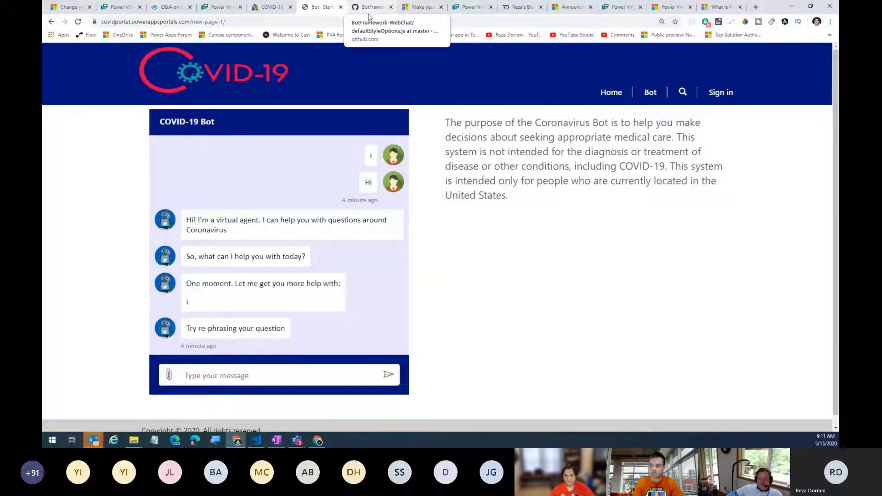
Step: Go via the COVID-19 bot page to the blog post on bot-started conversations
{"action": "left_click", "coordinate": [273, 8]}
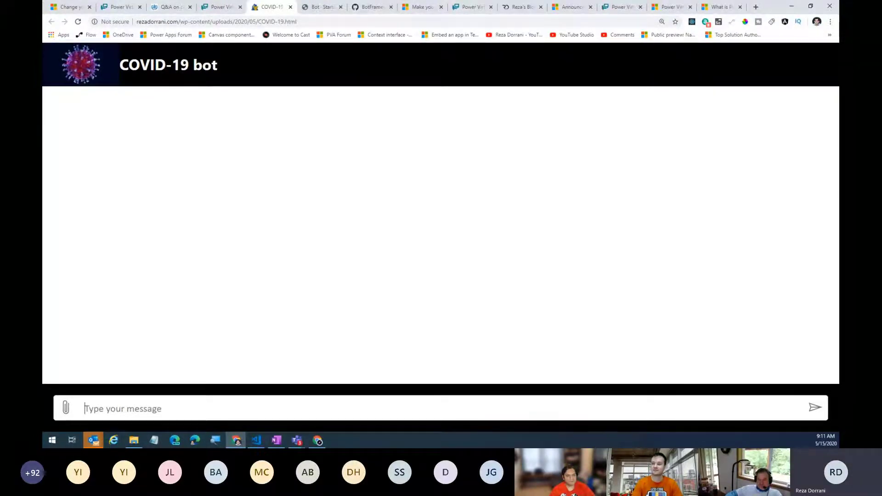
{"action": "left_click", "coordinate": [420, 7]}
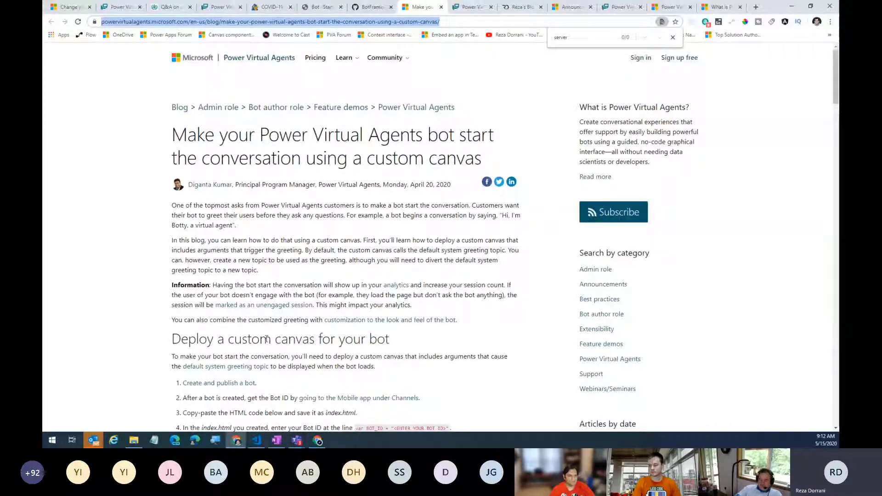
Step: Scroll to the sample canvas script, zoom in, and highlight the startConversation event lines
{"action": "scroll", "coordinate": [281, 274], "scroll_direction": "down", "scroll_amount": 4}
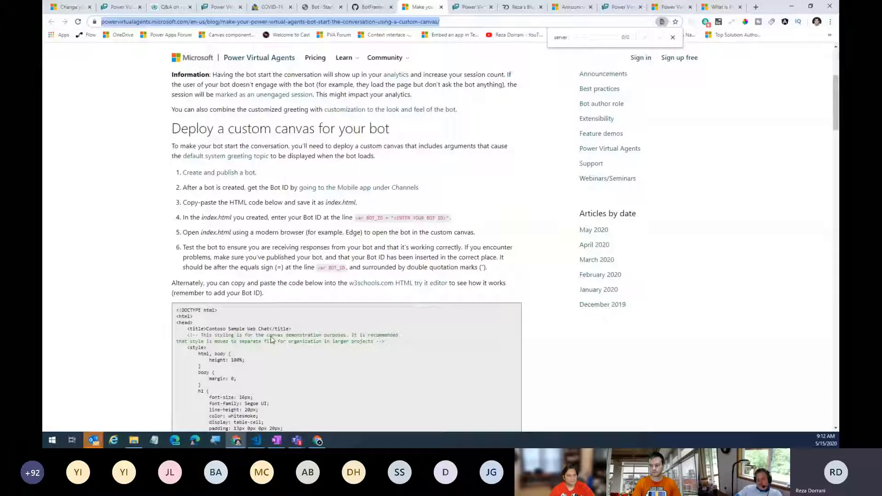
{"action": "scroll", "coordinate": [331, 367], "scroll_direction": "down", "scroll_amount": 1}
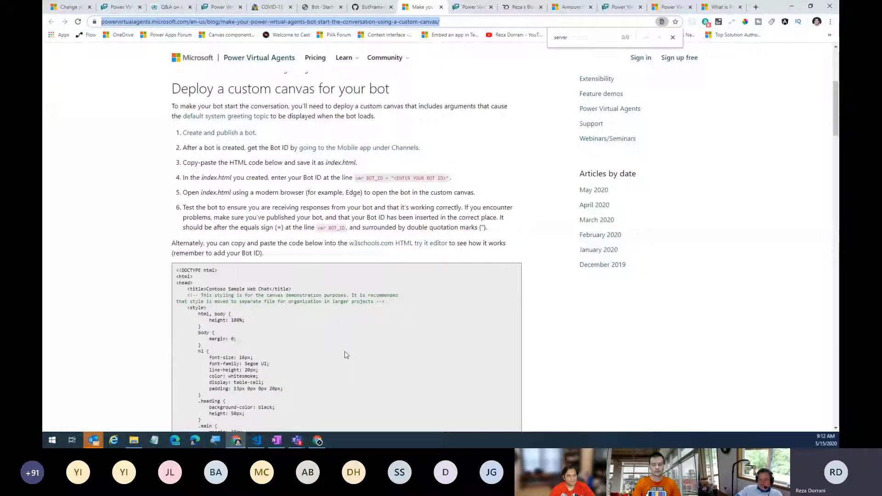
{"action": "scroll", "coordinate": [329, 353], "scroll_direction": "down", "scroll_amount": 4}
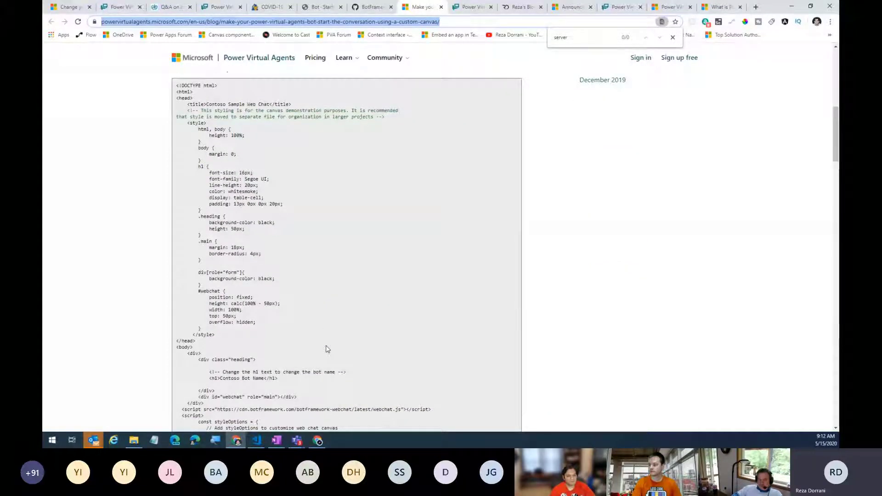
{"action": "scroll", "coordinate": [337, 326], "scroll_direction": "down", "scroll_amount": 6}
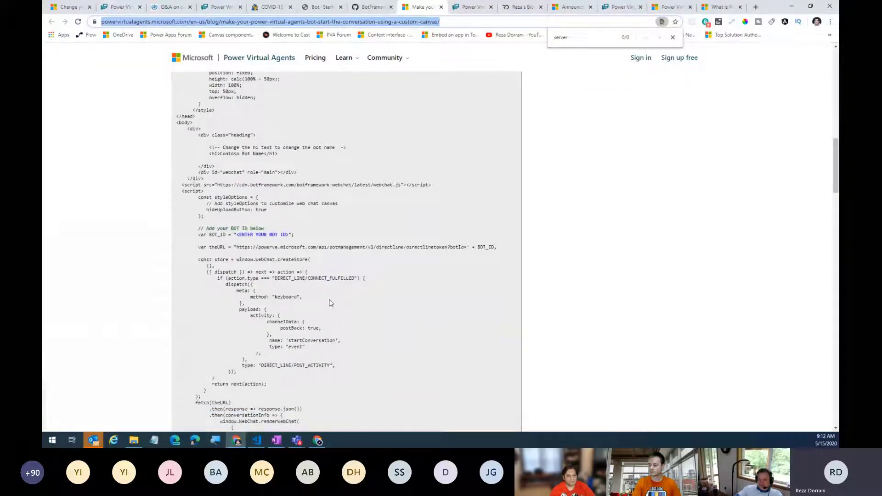
{"action": "scroll", "coordinate": [329, 300], "scroll_direction": "down", "scroll_amount": 2}
{"action": "left_click_drag", "start_coordinate": [197, 158], "coordinate": [231, 292]}
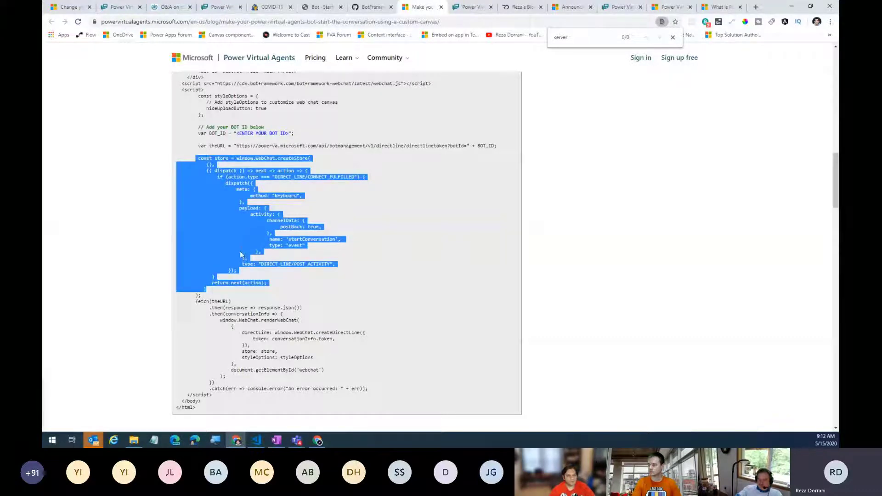
{"action": "key", "text": "ctrl+plus"}
{"action": "left_click", "coordinate": [208, 180]}
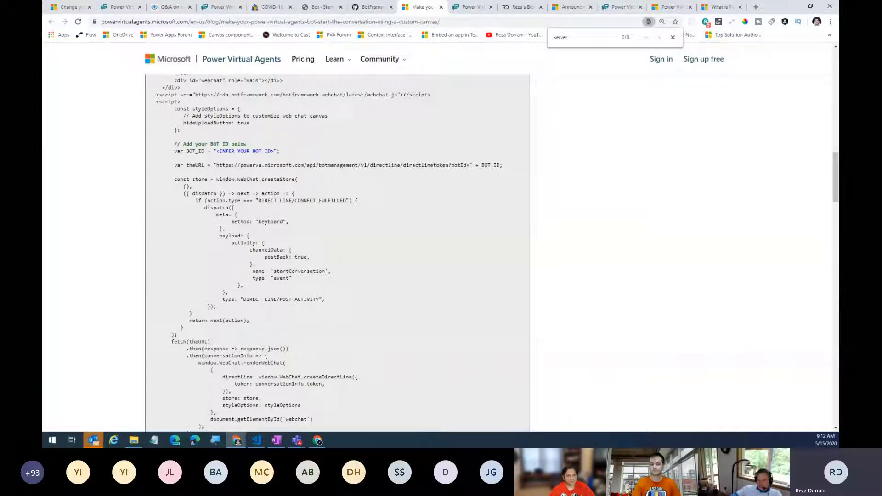
{"action": "left_click_drag", "start_coordinate": [250, 271], "coordinate": [299, 281]}
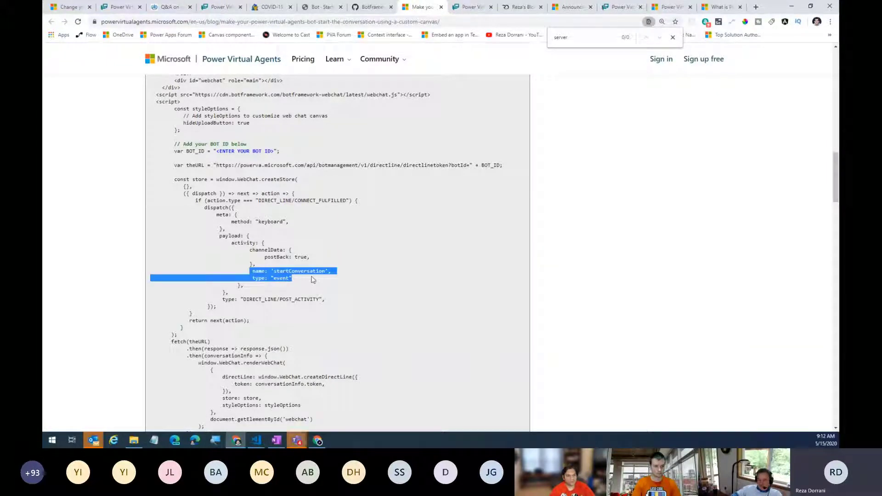
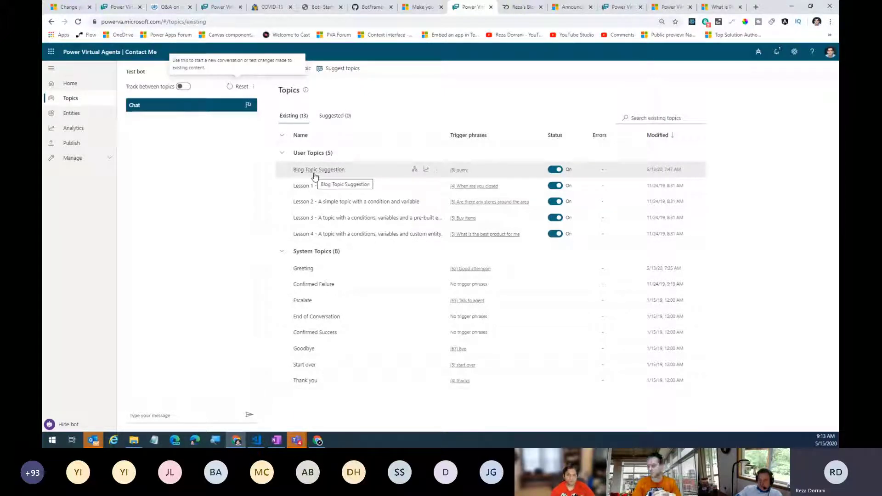
Step: Open the Greeting topic's flow on the authoring canvas, then switch to the blog tab
{"action": "left_click", "coordinate": [303, 271]}
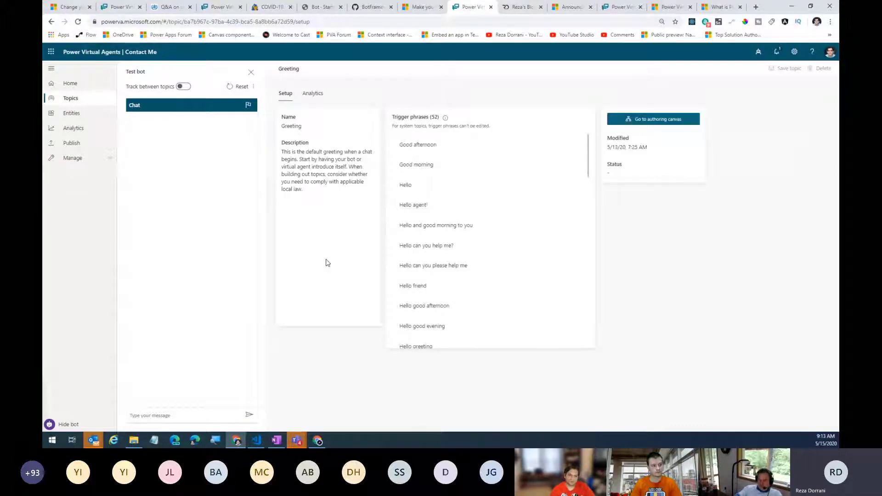
{"action": "left_click", "coordinate": [670, 119]}
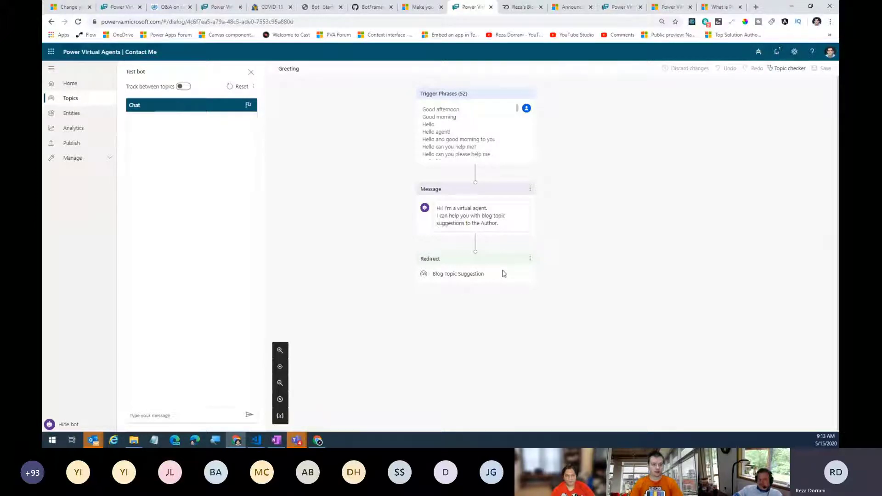
{"action": "left_click", "coordinate": [516, 8]}
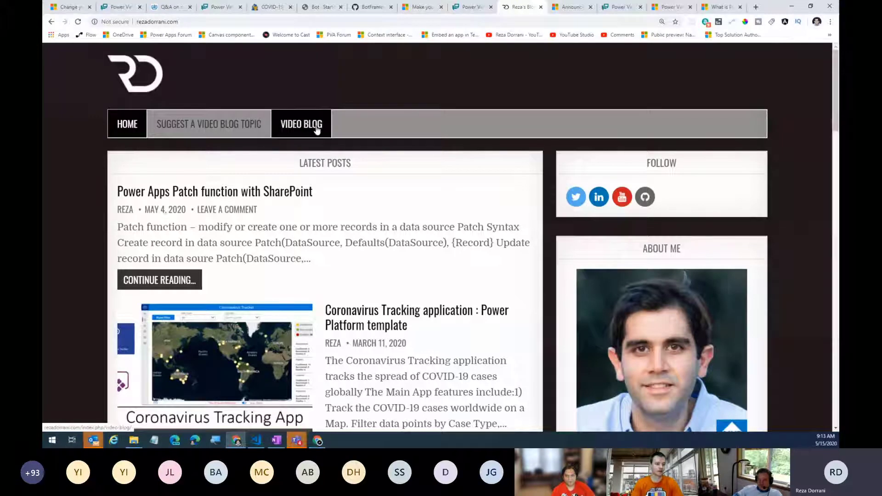
Step: Go to the Suggest a Video Blog Topic page, zoomed out to 125% with the chat box in view
{"action": "left_click", "coordinate": [197, 137]}
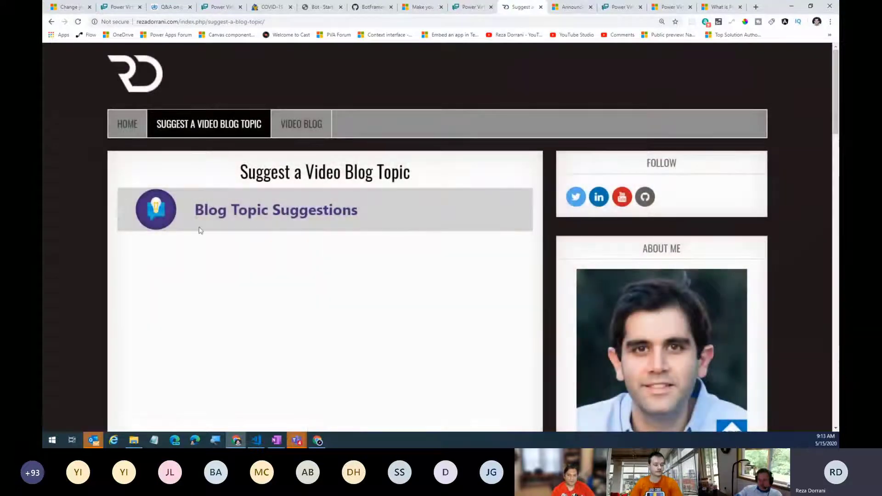
{"action": "key", "text": "ctrl+minus"}
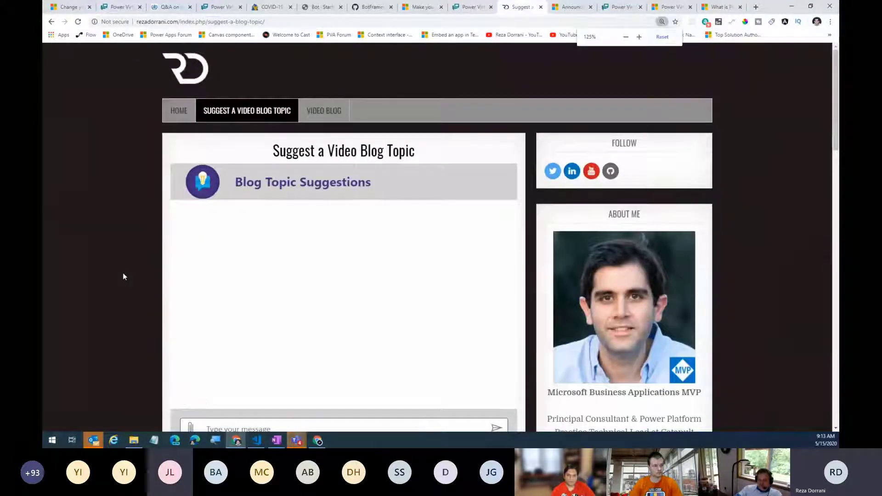
{"action": "scroll", "coordinate": [122, 272], "scroll_direction": "down", "scroll_amount": 1}
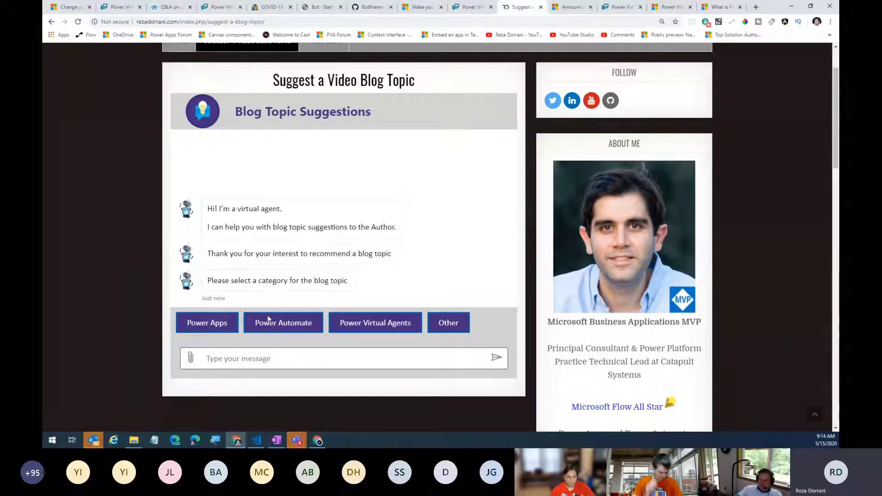
Step: Choose Power Apps as the blog category in the embedded bot's chat
{"action": "left_click", "coordinate": [230, 322]}
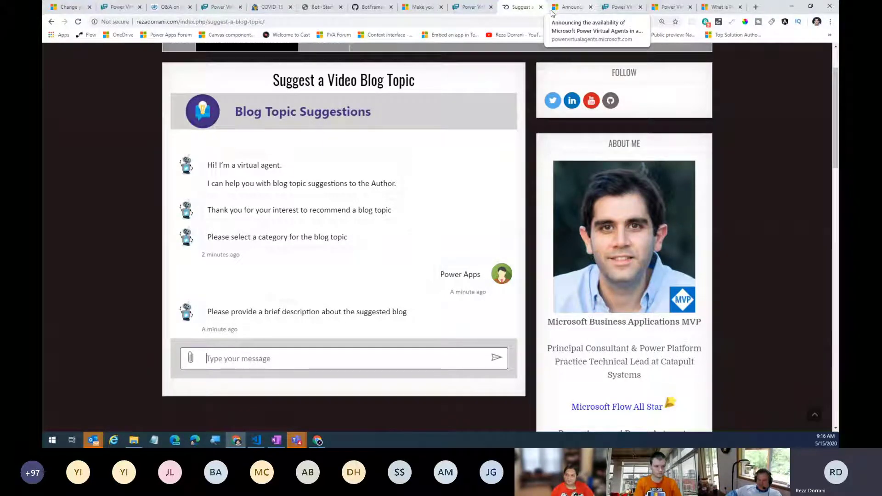
Step: Review the Power Virtual Agents in a Day announcement and bring the PVAinaDayPackage folder beside it
{"action": "left_click", "coordinate": [556, 9]}
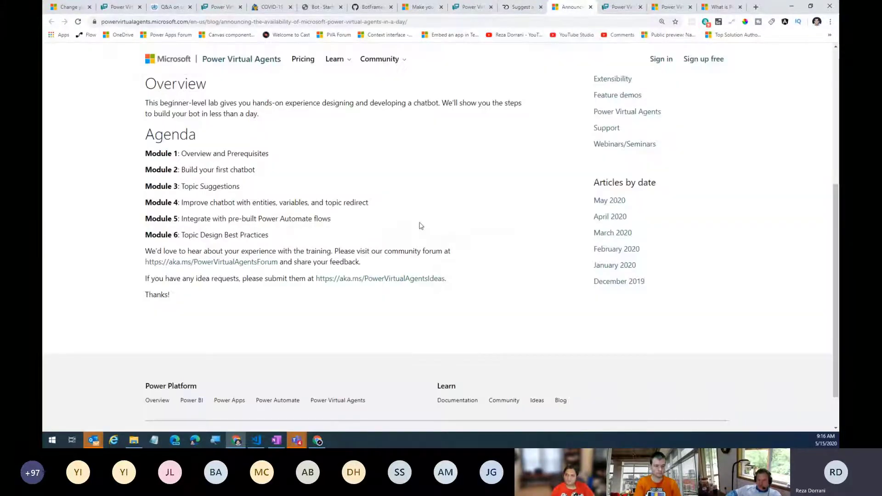
{"action": "scroll", "coordinate": [421, 225], "scroll_direction": "up", "scroll_amount": 3}
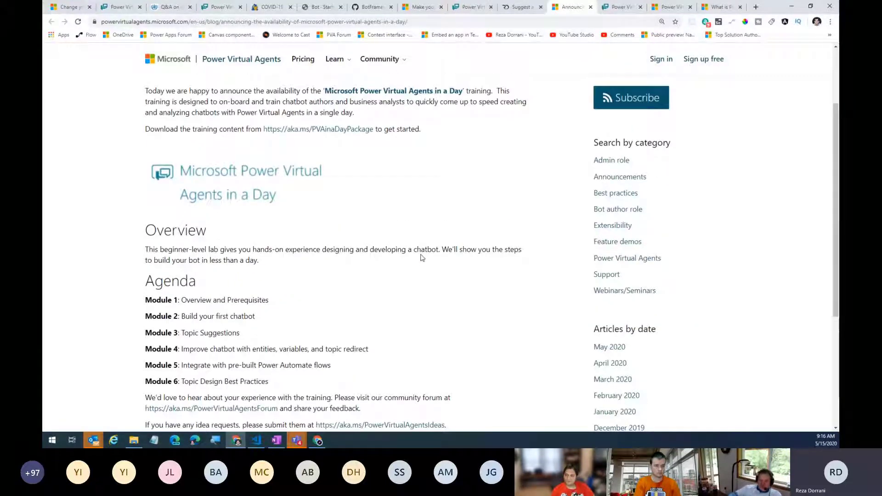
{"action": "scroll", "coordinate": [422, 258], "scroll_direction": "up", "scroll_amount": 2}
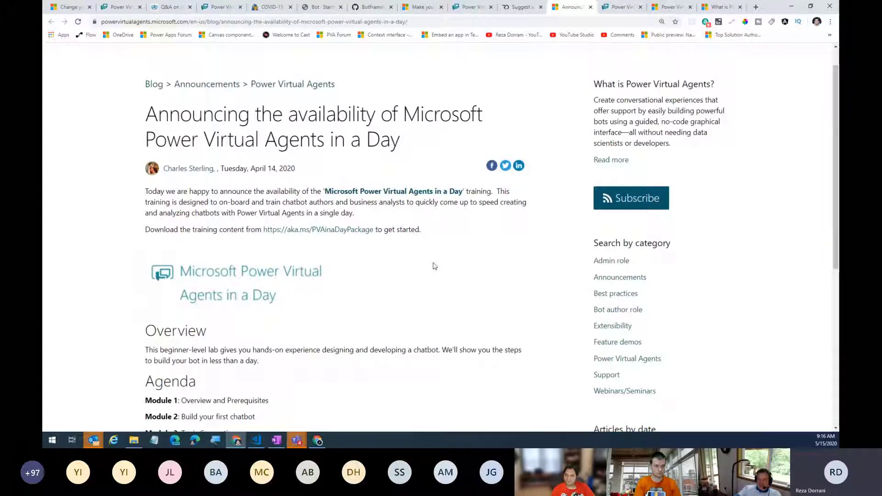
{"action": "scroll", "coordinate": [469, 305], "scroll_direction": "down", "scroll_amount": 3}
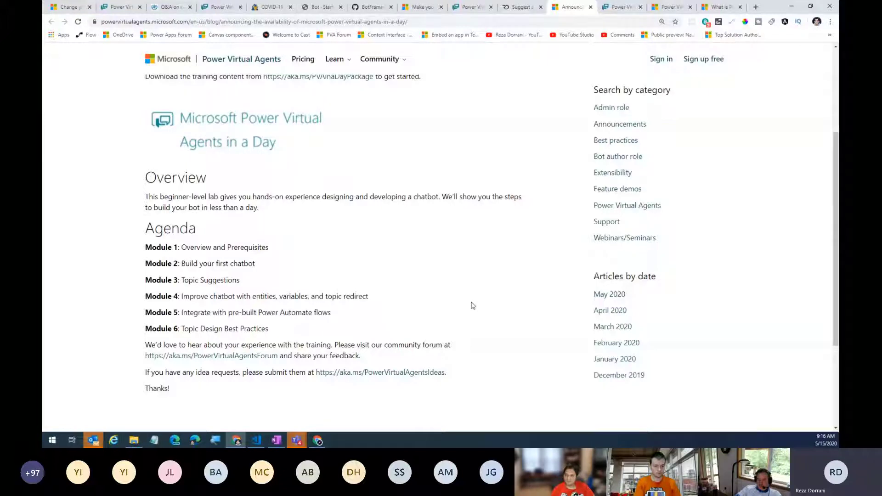
{"action": "scroll", "coordinate": [469, 289], "scroll_direction": "up", "scroll_amount": 3}
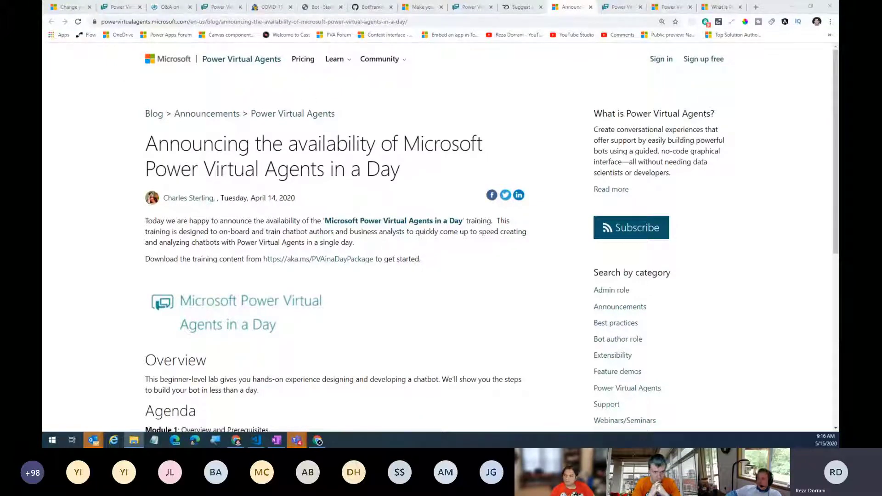
{"action": "left_click_drag", "start_coordinate": [42, 6], "coordinate": [463, 72]}
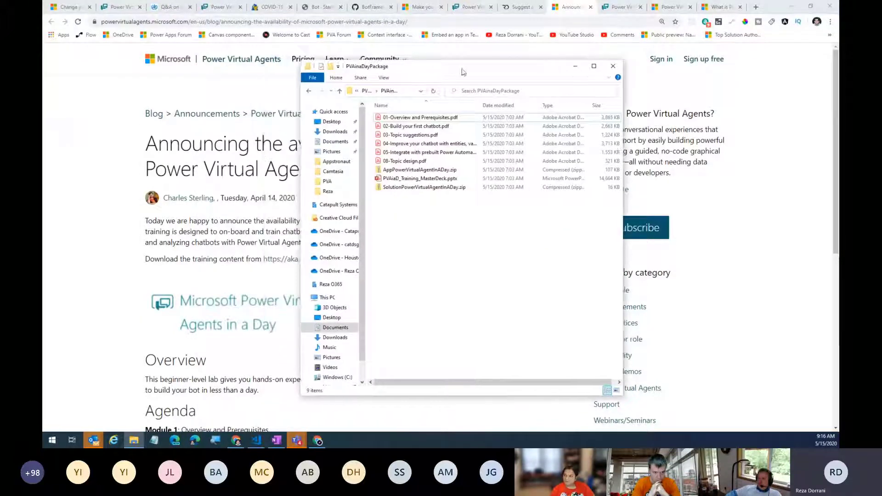
Step: Maximize the PVAinaDayPackage folder, auto-fit the Name column to show full file names, then close it
{"action": "left_click", "coordinate": [595, 66]}
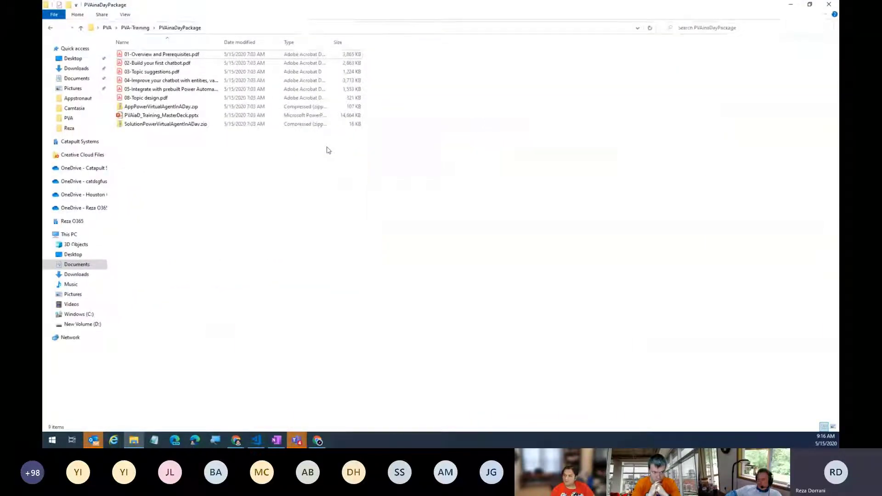
{"action": "double_click", "coordinate": [223, 42]}
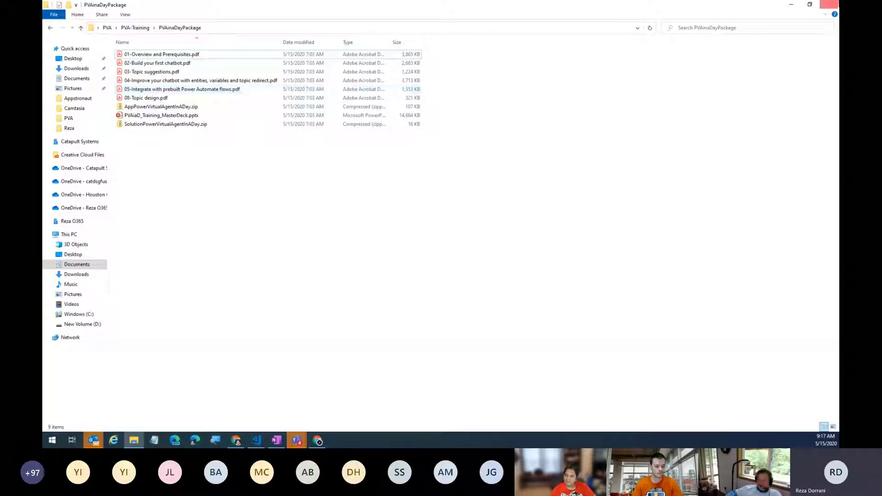
{"action": "left_click", "coordinate": [829, 4]}
{"action": "scroll", "coordinate": [280, 290], "scroll_direction": "down", "scroll_amount": 2}
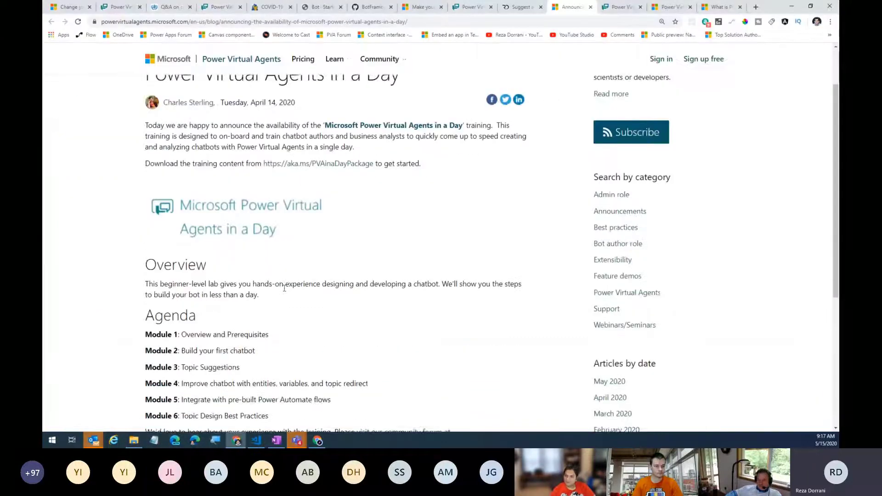
{"action": "scroll", "coordinate": [284, 289], "scroll_direction": "down", "scroll_amount": 1}
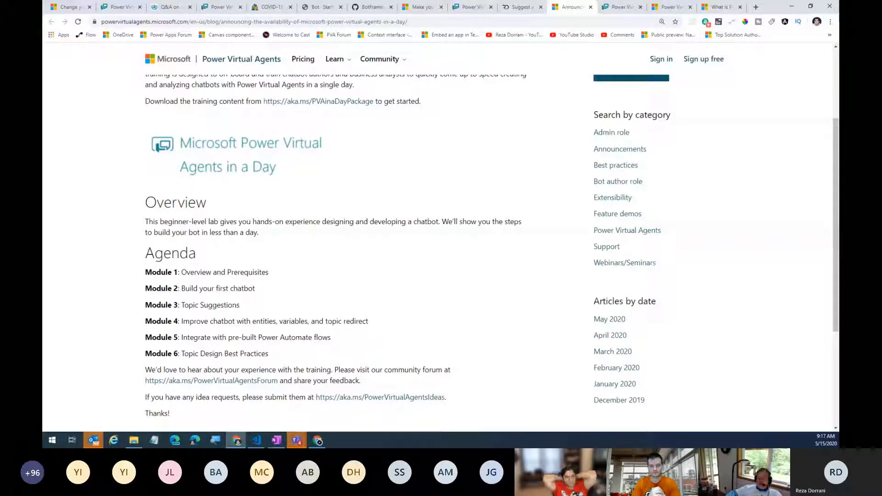
{"action": "key", "text": "alt+Tab"}
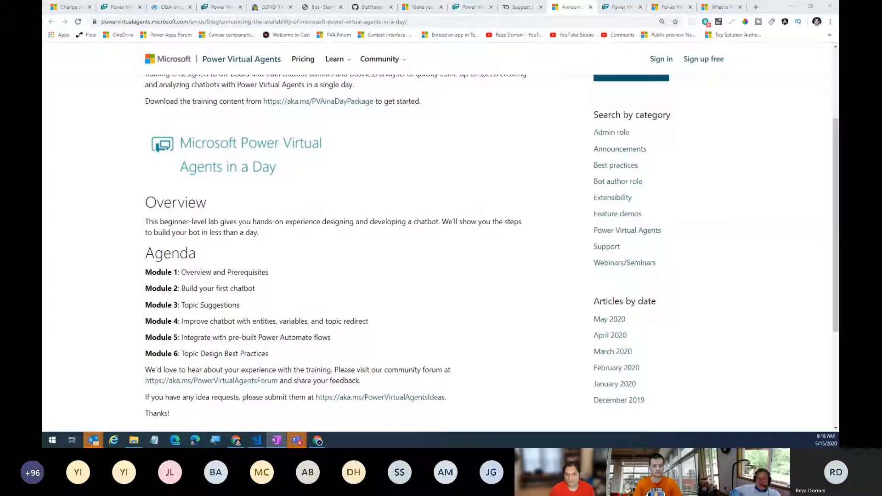
{"action": "scroll", "coordinate": [180, 396], "scroll_direction": "up", "scroll_amount": 3}
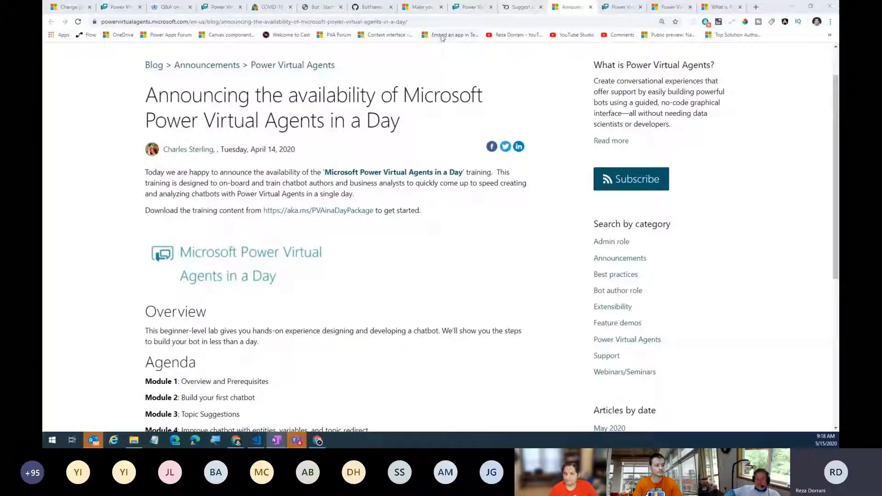
Step: Load the powerusers community site and go to its Power Virtual Agents community
{"action": "left_click", "coordinate": [425, 22]}
{"action": "type", "text": "powerusers.microsoft.com"}
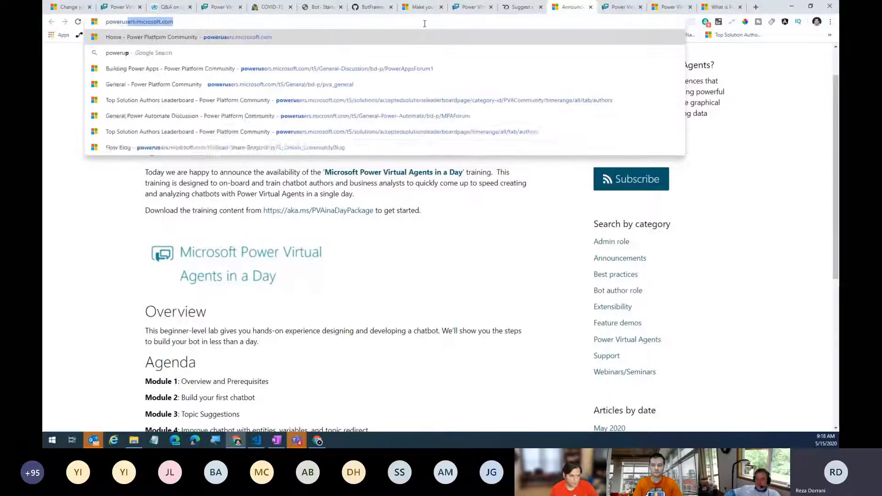
{"action": "key", "text": "Return"}
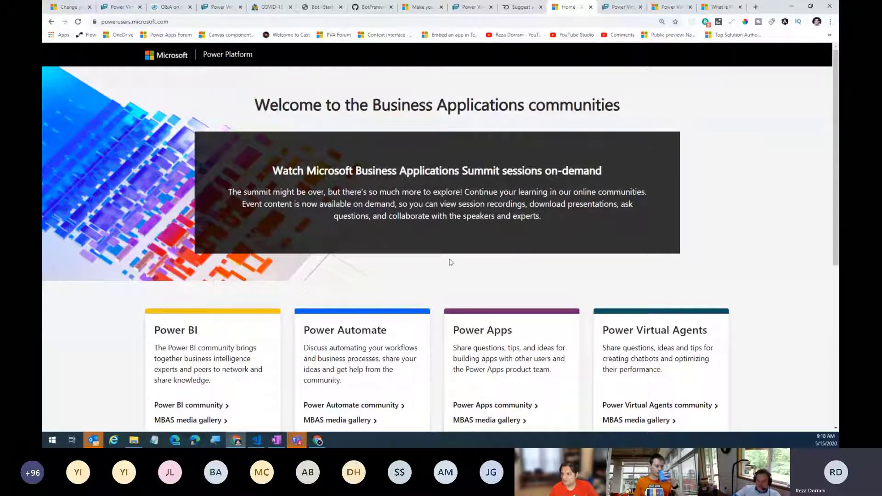
{"action": "scroll", "coordinate": [450, 261], "scroll_direction": "down", "scroll_amount": 3}
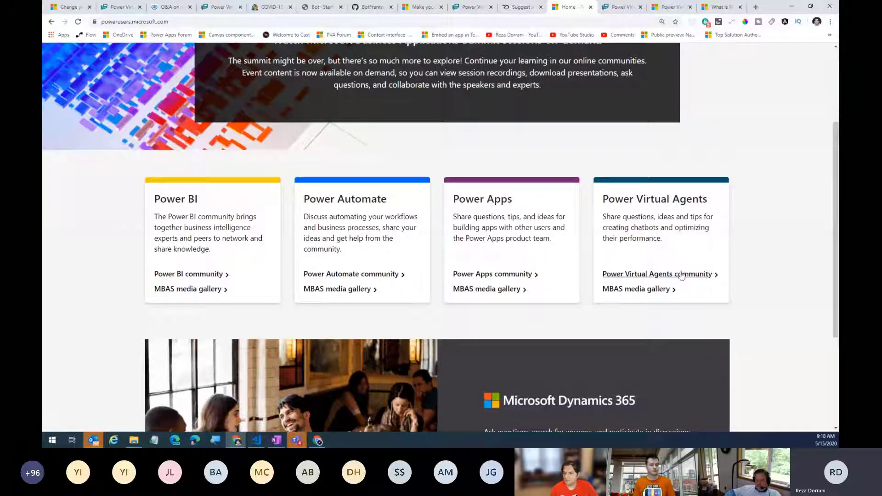
{"action": "left_click", "coordinate": [657, 274]}
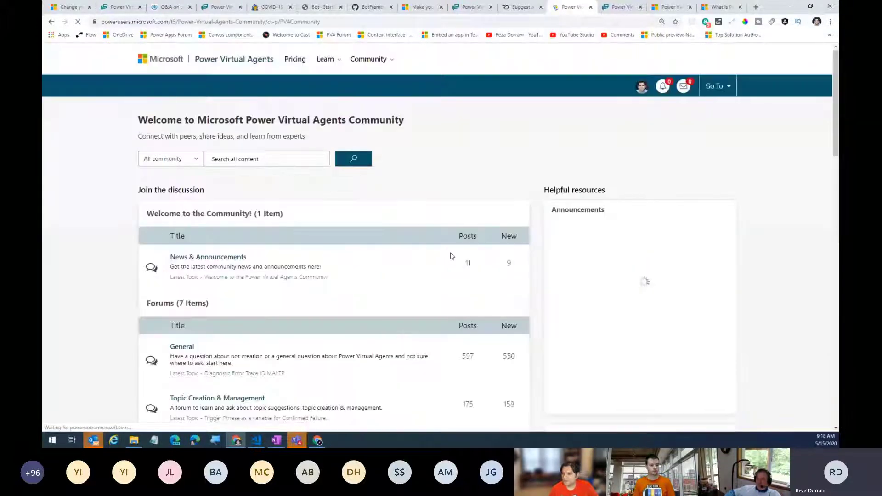
Step: Scroll down to Galleries and open Webinars and Video Gallery in a new browser tab
{"action": "scroll", "coordinate": [425, 311], "scroll_direction": "down", "scroll_amount": 1}
{"action": "scroll", "coordinate": [420, 318], "scroll_direction": "down", "scroll_amount": 1}
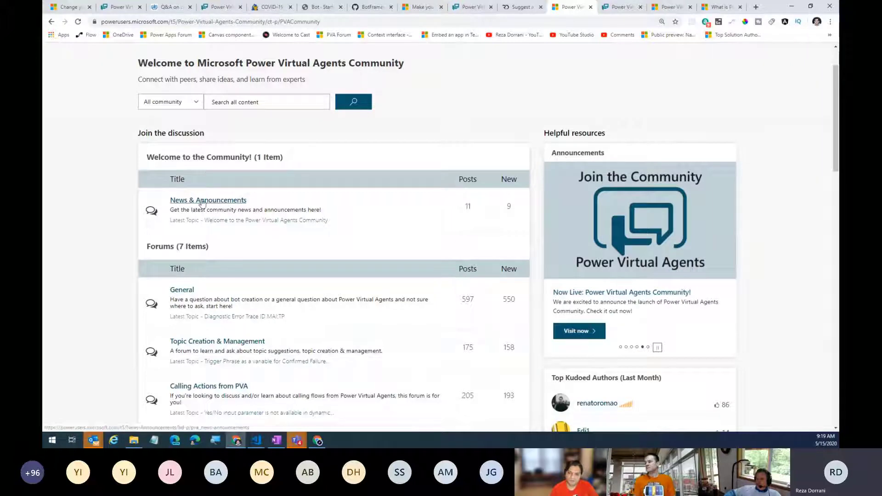
{"action": "scroll", "coordinate": [203, 201], "scroll_direction": "down", "scroll_amount": 1}
{"action": "scroll", "coordinate": [199, 225], "scroll_direction": "down", "scroll_amount": 1}
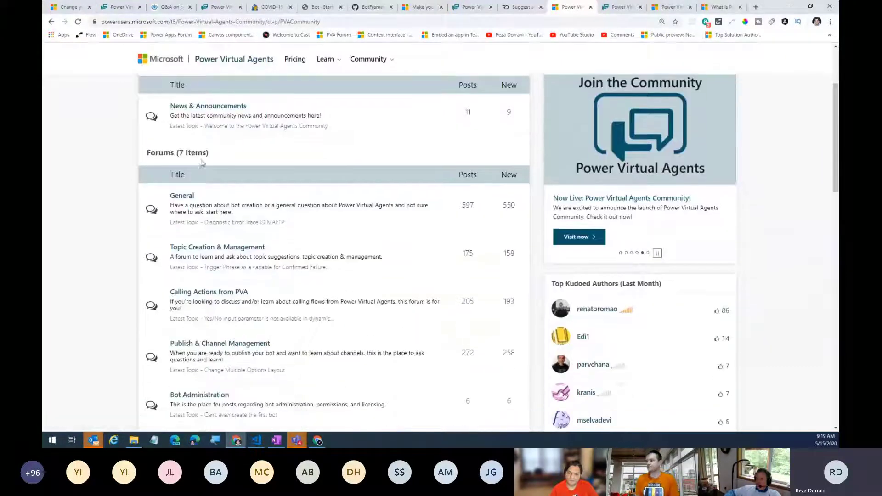
{"action": "scroll", "coordinate": [187, 232], "scroll_direction": "down", "scroll_amount": 2}
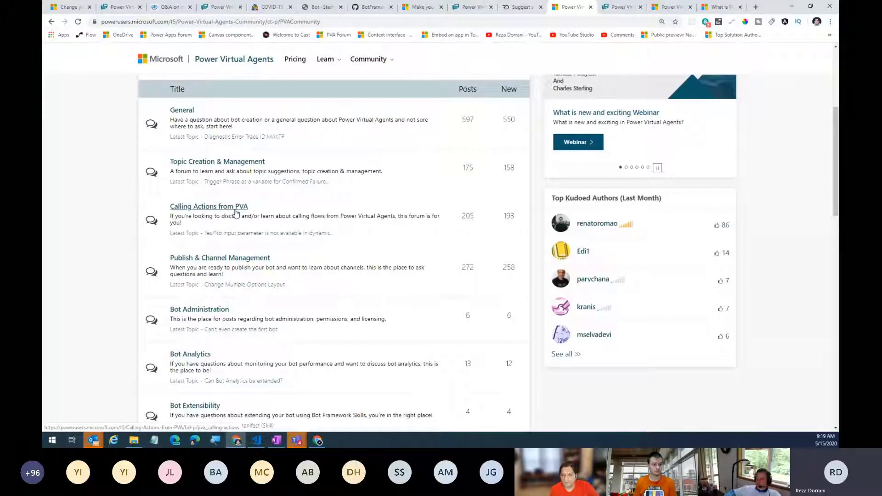
{"action": "scroll", "coordinate": [237, 265], "scroll_direction": "down", "scroll_amount": 2}
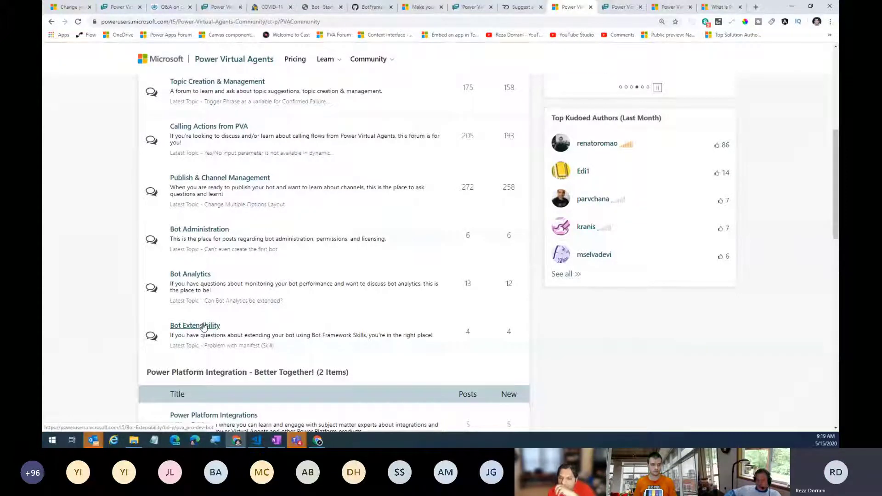
{"action": "scroll", "coordinate": [205, 327], "scroll_direction": "up", "scroll_amount": 2}
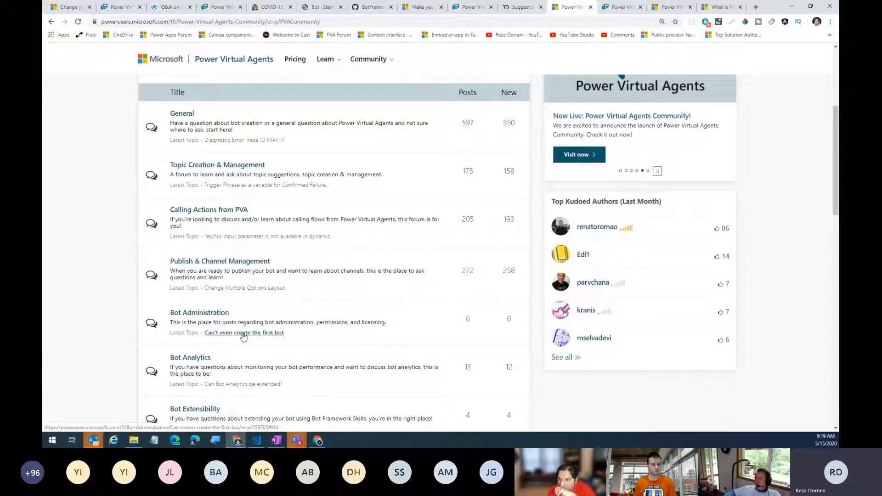
{"action": "scroll", "coordinate": [243, 336], "scroll_direction": "down", "scroll_amount": 7}
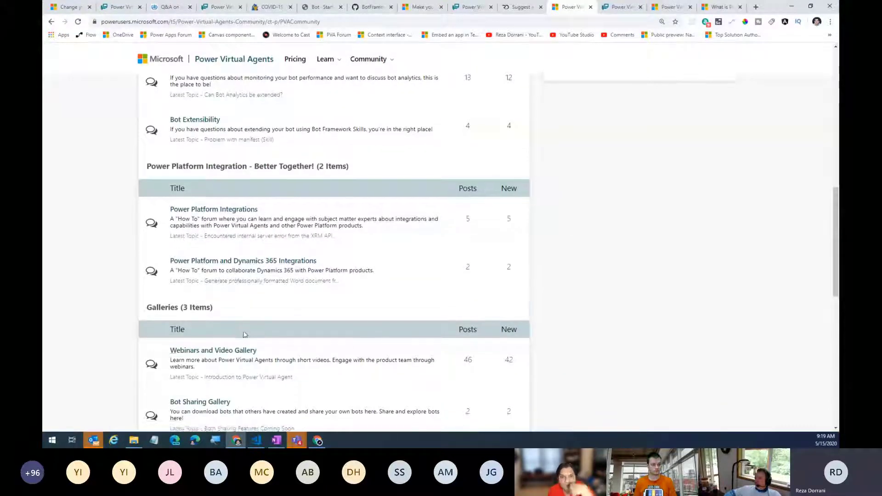
{"action": "scroll", "coordinate": [244, 335], "scroll_direction": "down", "scroll_amount": 2}
{"action": "scroll", "coordinate": [244, 335], "scroll_direction": "down", "scroll_amount": 1}
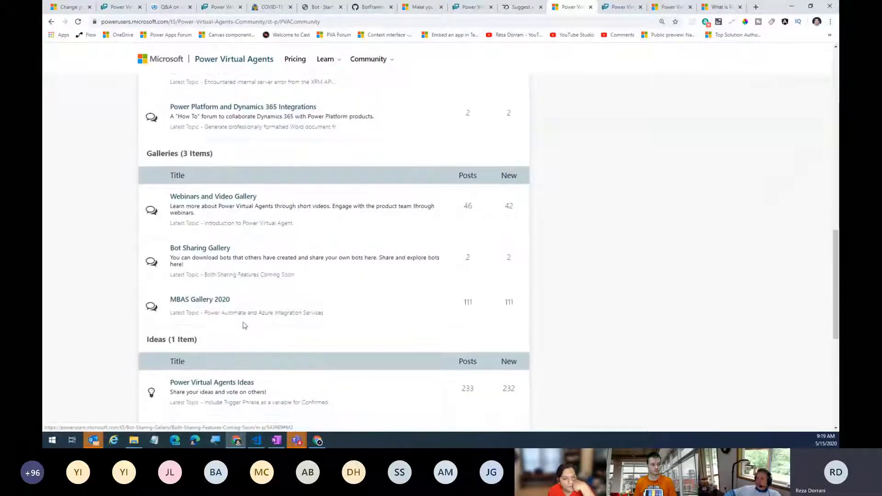
{"action": "right_click", "coordinate": [230, 198]}
{"action": "left_click", "coordinate": [257, 208]}
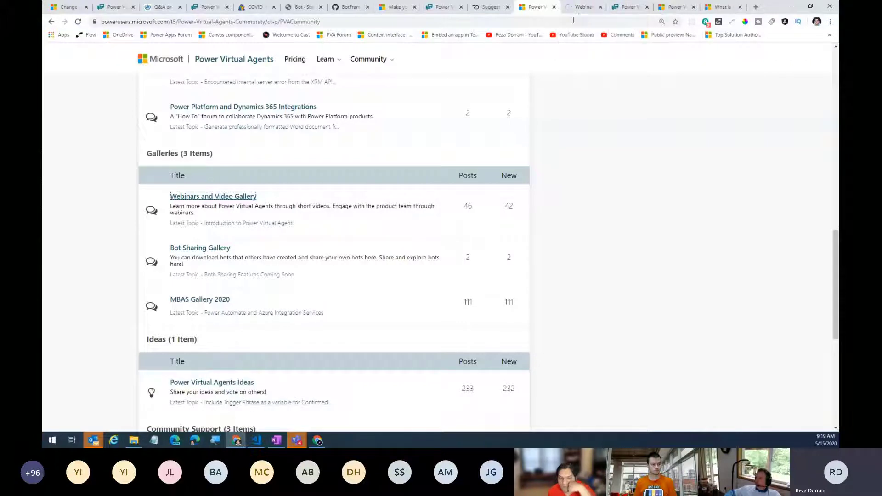
{"action": "left_click", "coordinate": [578, 8]}
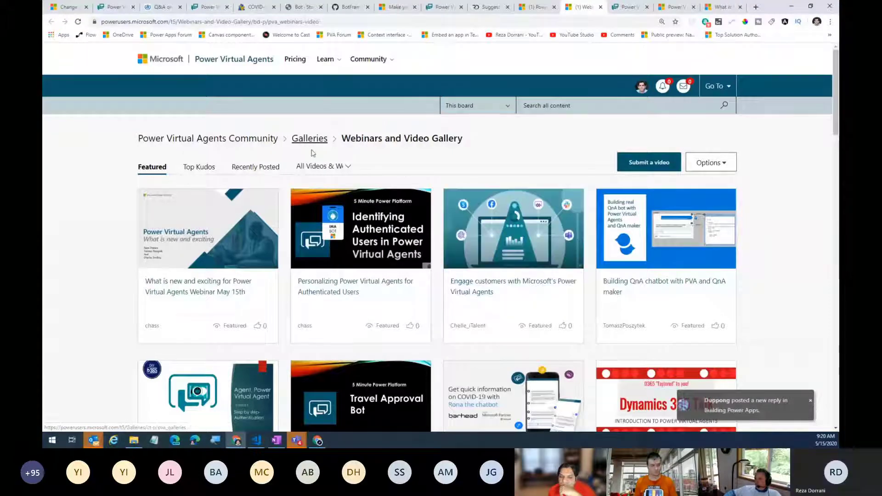
{"action": "left_click", "coordinate": [537, 6]}
{"action": "scroll", "coordinate": [259, 284], "scroll_direction": "down", "scroll_amount": 1}
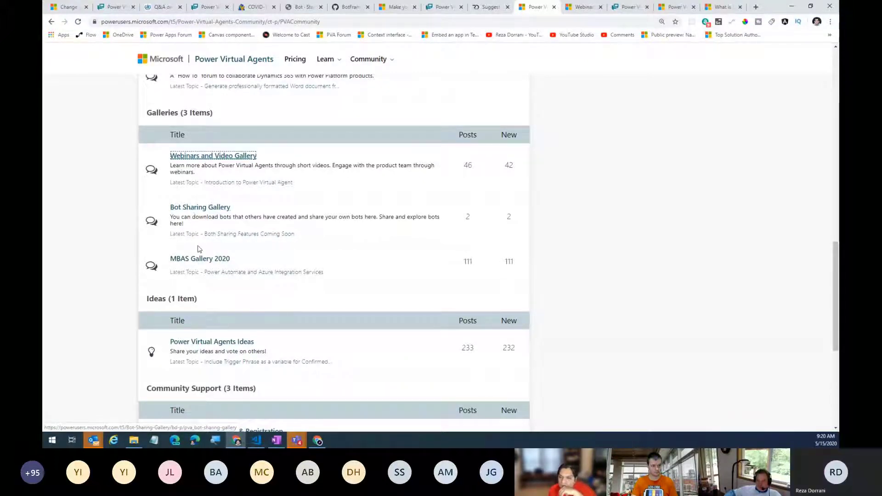
{"action": "scroll", "coordinate": [200, 257], "scroll_direction": "down", "scroll_amount": 2}
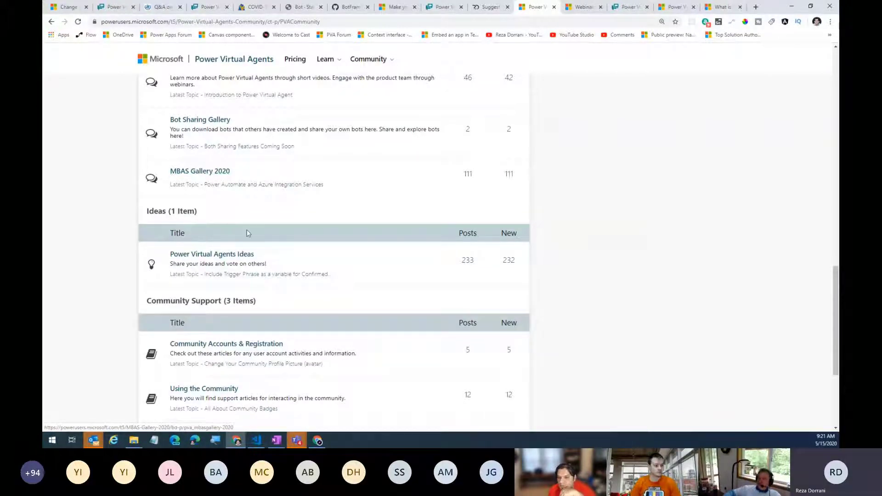
{"action": "scroll", "coordinate": [246, 233], "scroll_direction": "down", "scroll_amount": 1}
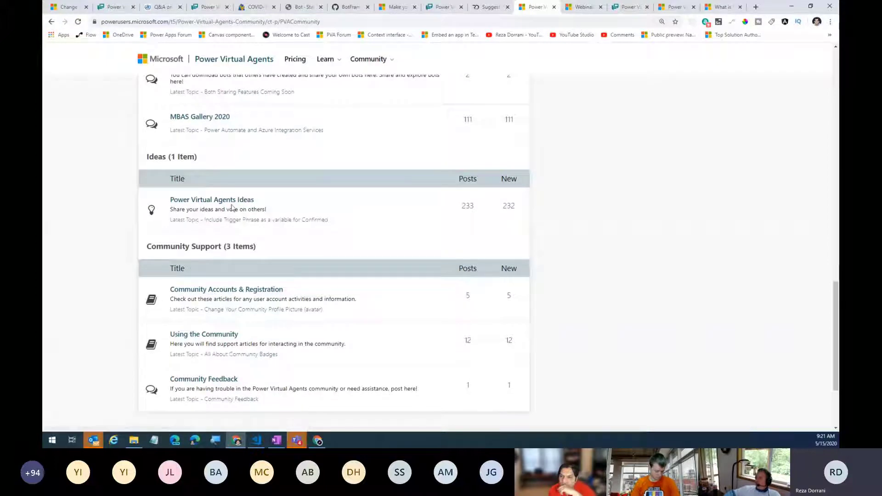
Step: Vote for 'Make bot start the conversation' on the Power Virtual Agents Ideas board
{"action": "left_click", "coordinate": [230, 205]}
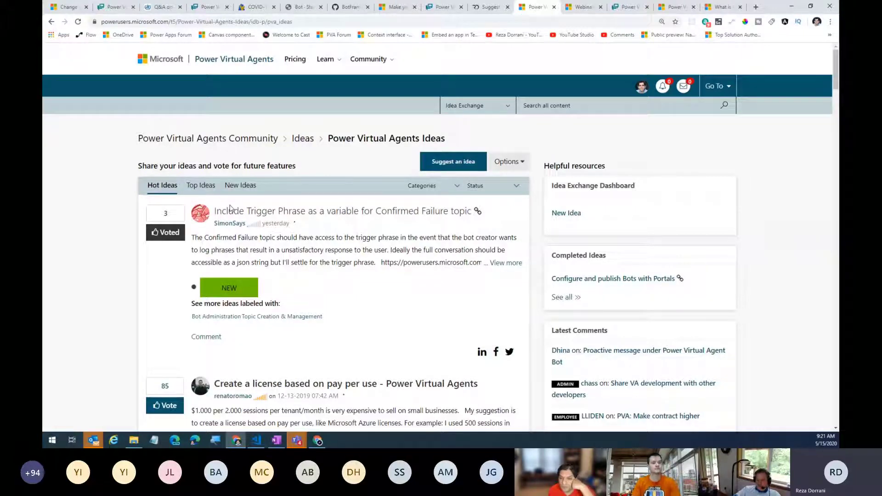
{"action": "scroll", "coordinate": [316, 253], "scroll_direction": "down", "scroll_amount": 9}
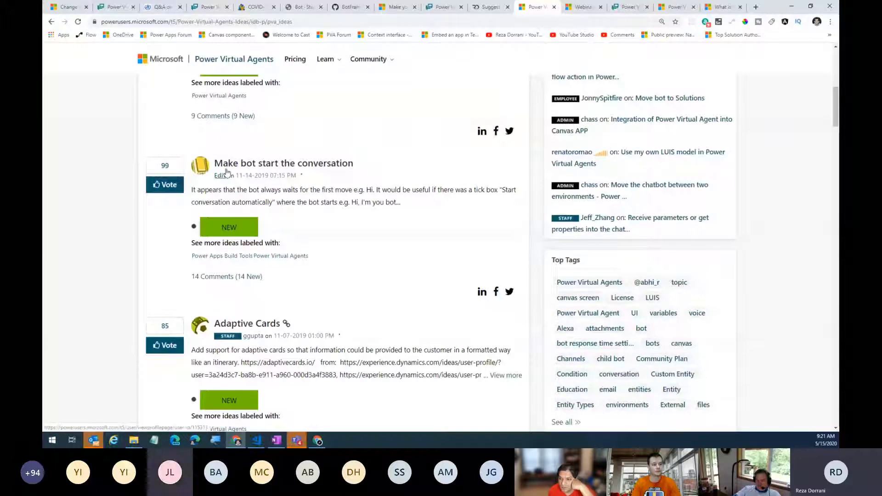
{"action": "left_click_drag", "start_coordinate": [361, 166], "coordinate": [209, 173]}
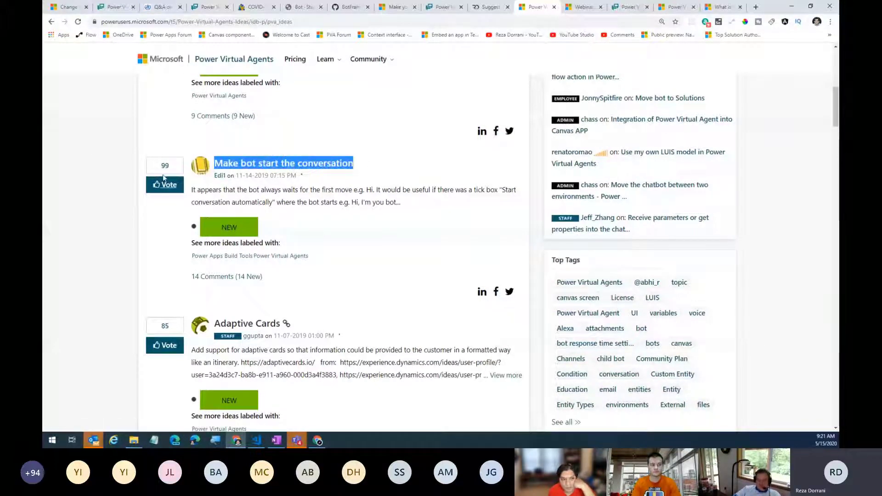
{"action": "left_click", "coordinate": [168, 190]}
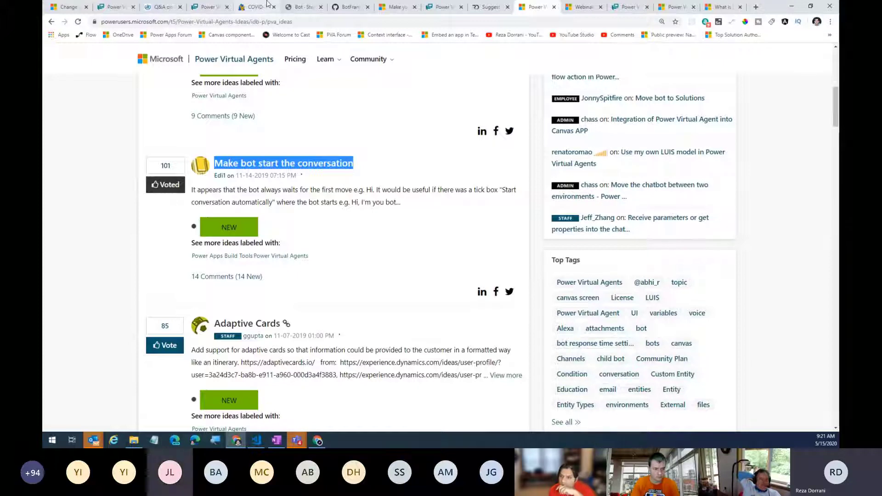
{"action": "mouse_move", "coordinate": [322, 9]}
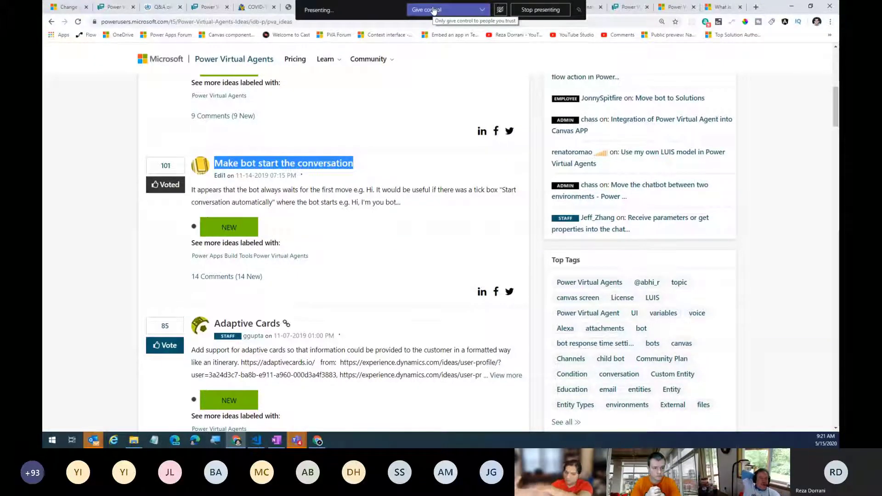
{"action": "scroll", "coordinate": [435, 138], "scroll_direction": "up", "scroll_amount": 1}
{"action": "scroll", "coordinate": [435, 138], "scroll_direction": "up", "scroll_amount": 7}
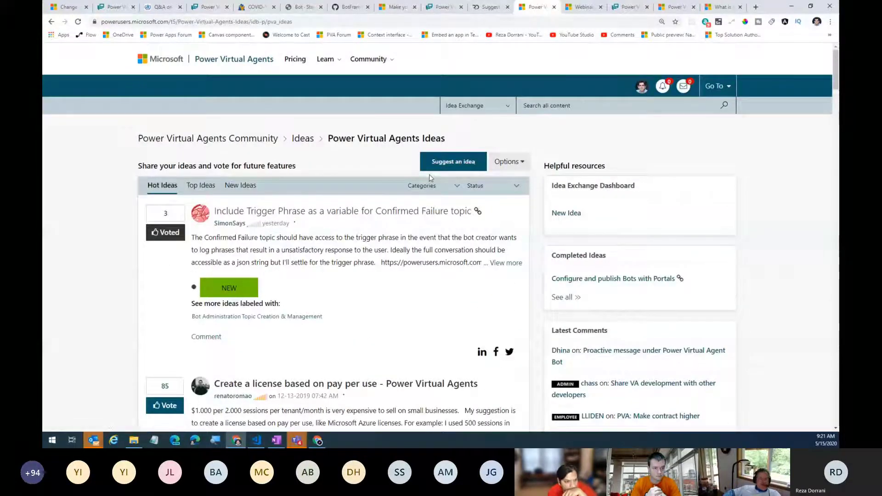
Step: Return to the Power Virtual Agents Community home and open the MBAS Gallery 2020
{"action": "left_click", "coordinate": [257, 139]}
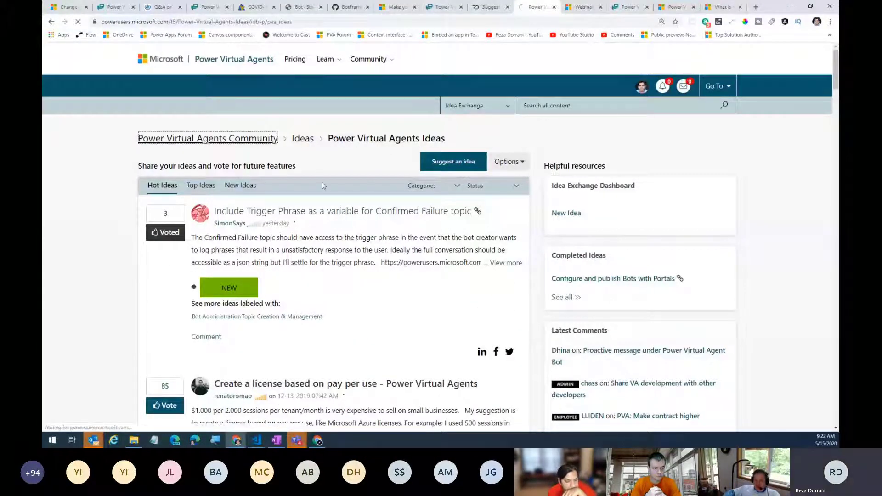
{"action": "scroll", "coordinate": [230, 289], "scroll_direction": "down", "scroll_amount": 4}
{"action": "scroll", "coordinate": [231, 288], "scroll_direction": "down", "scroll_amount": 9}
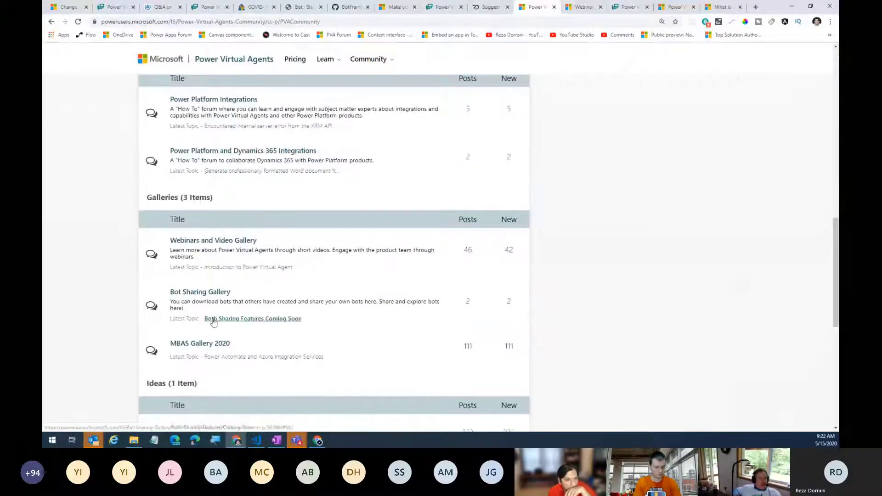
{"action": "left_click", "coordinate": [216, 344]}
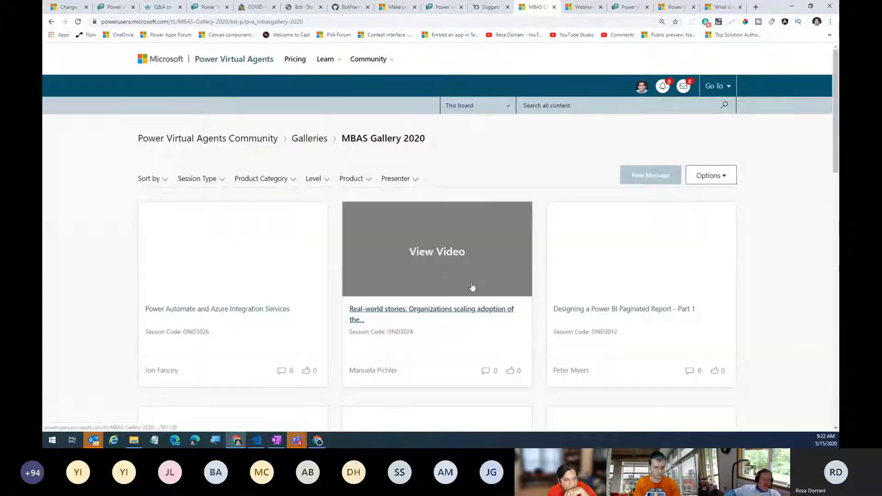
{"action": "scroll", "coordinate": [473, 288], "scroll_direction": "down", "scroll_amount": 1}
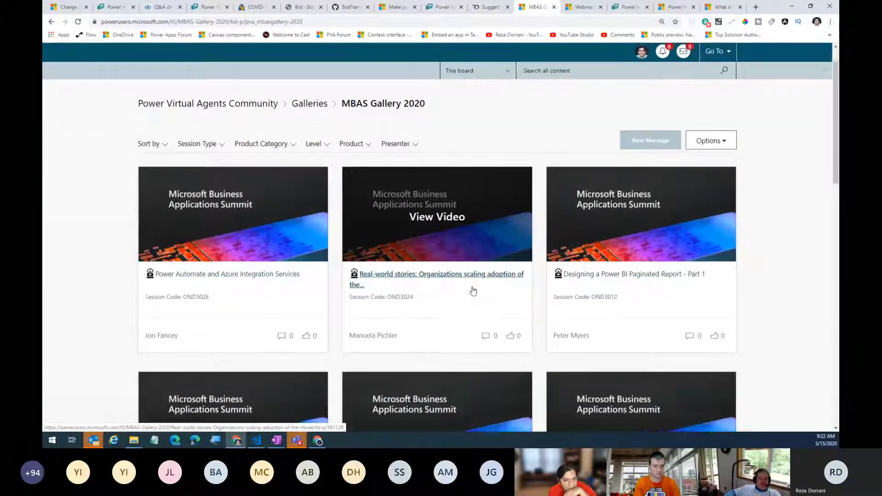
{"action": "scroll", "coordinate": [473, 290], "scroll_direction": "up", "scroll_amount": 1}
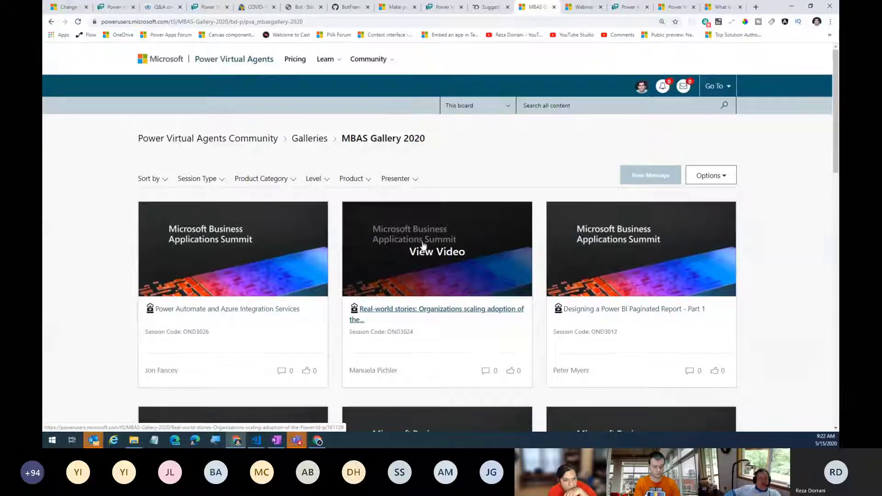
Step: Filter the MBAS sessions to Power Virtual Agents, browse them, and return to the page top
{"action": "left_click", "coordinate": [368, 186]}
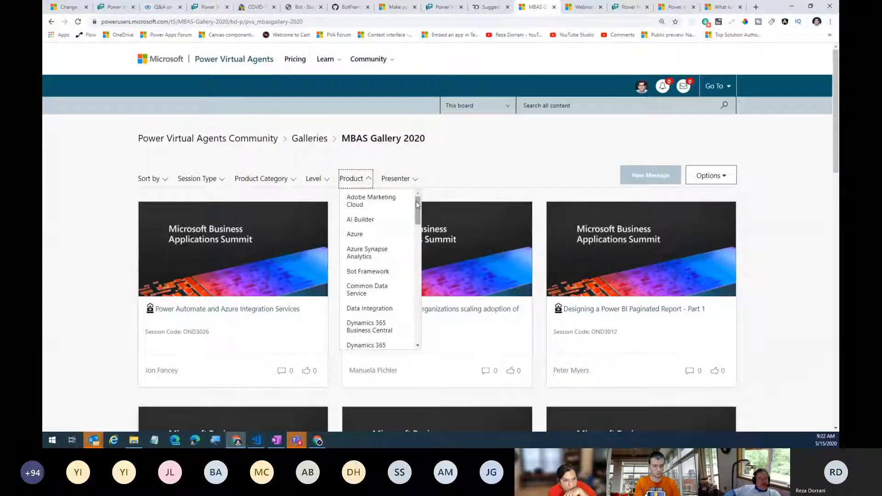
{"action": "scroll", "coordinate": [420, 210], "scroll_direction": "down", "scroll_amount": 1}
{"action": "left_click_drag", "start_coordinate": [421, 207], "coordinate": [421, 334]}
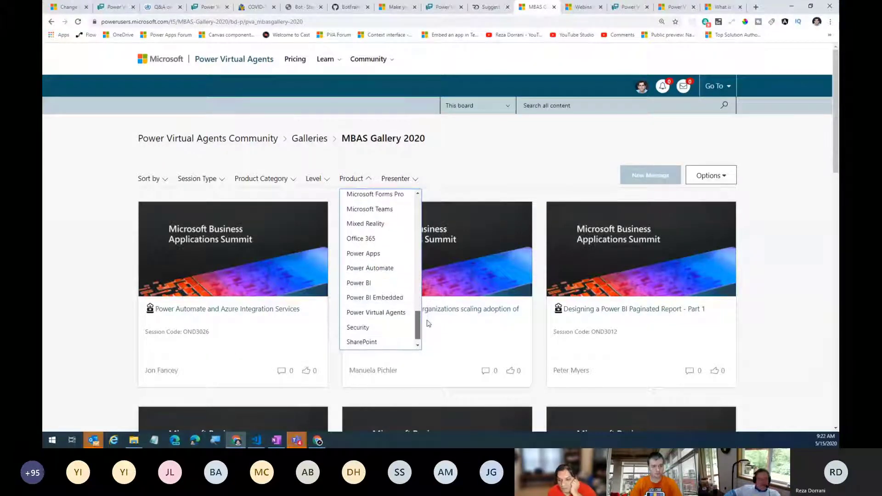
{"action": "left_click", "coordinate": [390, 311]}
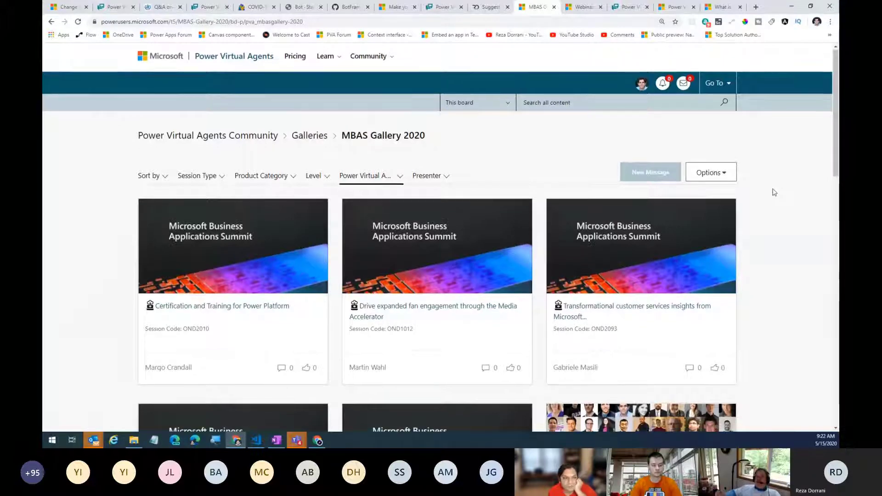
{"action": "scroll", "coordinate": [774, 192], "scroll_direction": "down", "scroll_amount": 2}
{"action": "scroll", "coordinate": [772, 192], "scroll_direction": "down", "scroll_amount": 1}
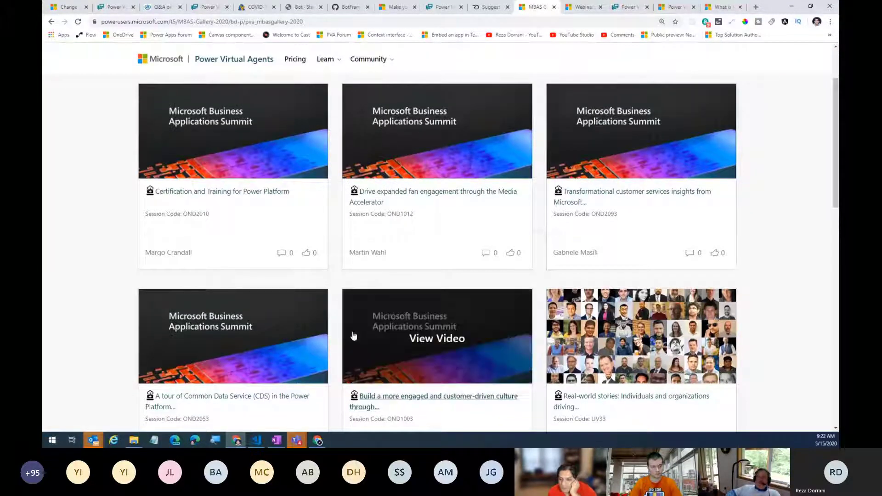
{"action": "scroll", "coordinate": [214, 345], "scroll_direction": "down", "scroll_amount": 2}
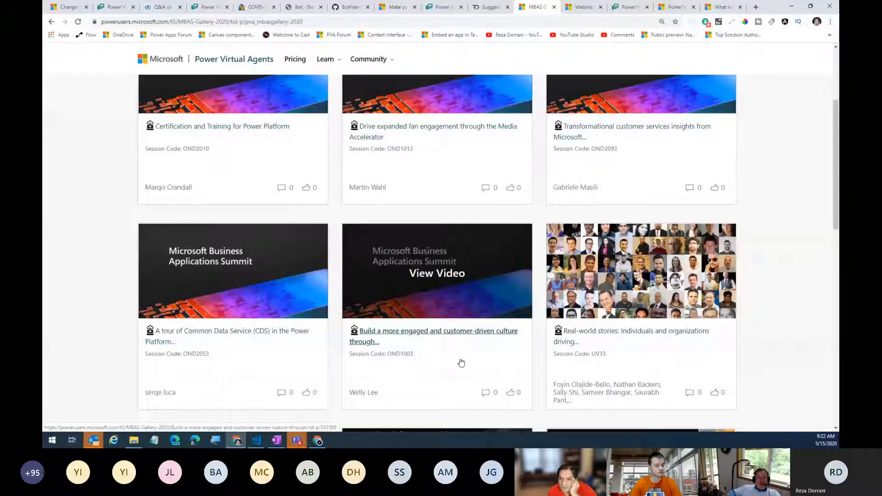
{"action": "scroll", "coordinate": [461, 362], "scroll_direction": "down", "scroll_amount": 1}
{"action": "scroll", "coordinate": [461, 362], "scroll_direction": "down", "scroll_amount": 1}
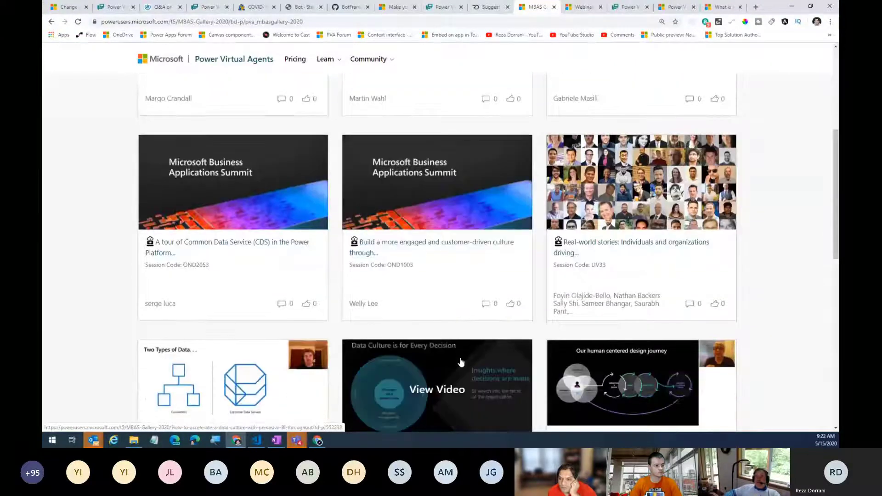
{"action": "scroll", "coordinate": [461, 362], "scroll_direction": "down", "scroll_amount": 1}
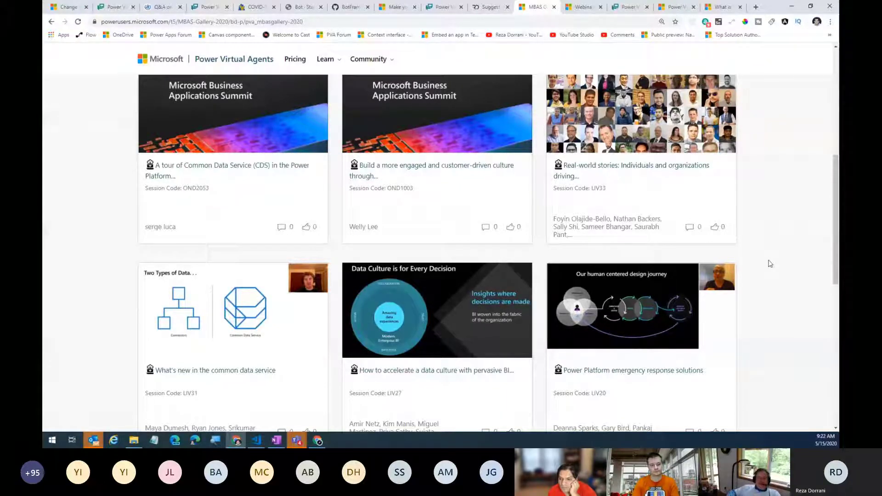
{"action": "scroll", "coordinate": [770, 263], "scroll_direction": "up", "scroll_amount": 5}
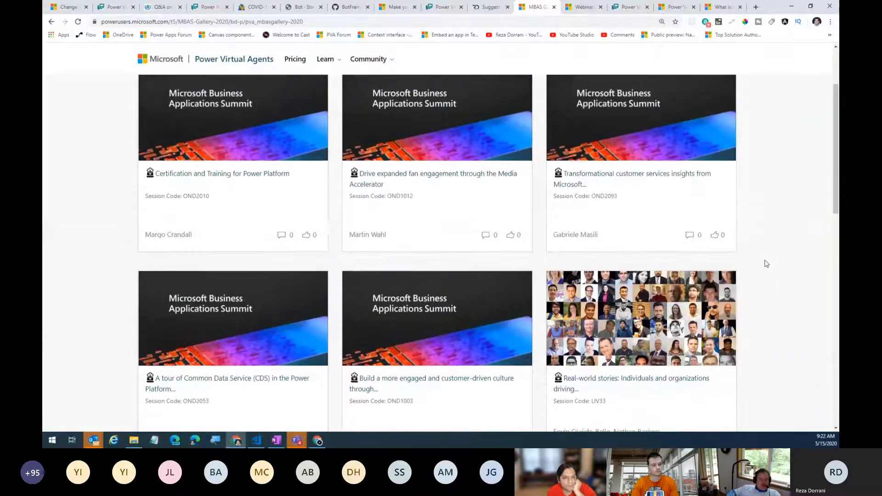
{"action": "scroll", "coordinate": [767, 264], "scroll_direction": "up", "scroll_amount": 3}
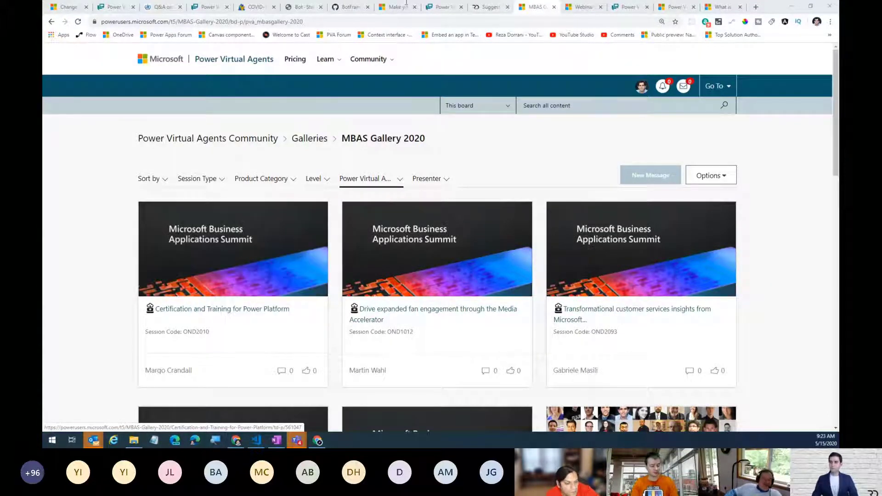
{"action": "mouse_move", "coordinate": [489, 4]}
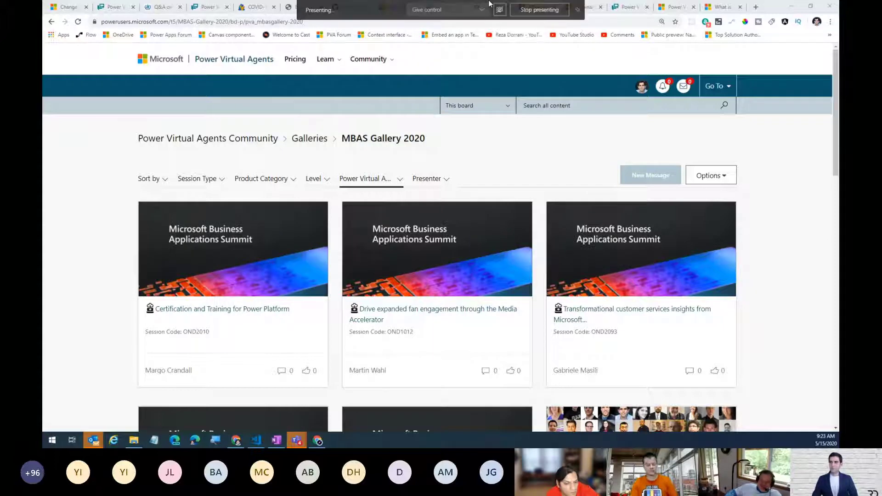
Step: Stop presenting in Teams so the next presenter's COVID-19 bot Topics page appears
{"action": "left_click", "coordinate": [536, 10]}
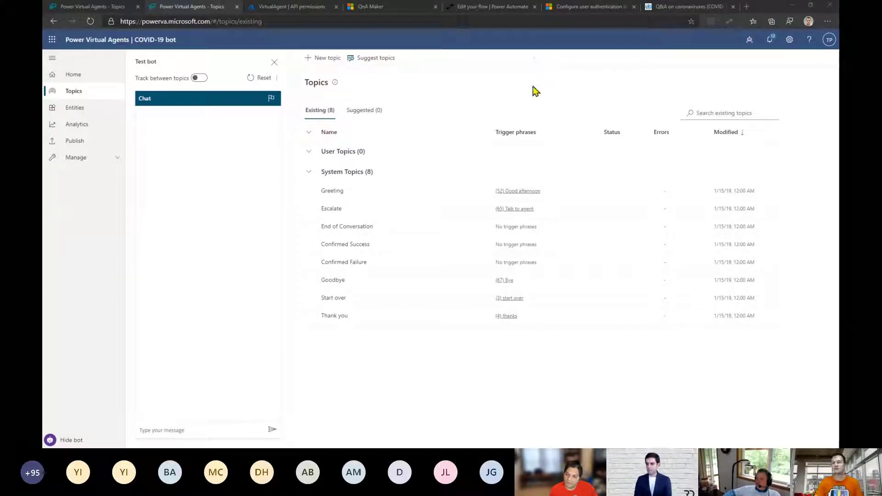
Step: Open the COVID-19 bot's Authentication settings under Manage, showing the empty oauth2generic connection form
{"action": "left_click", "coordinate": [83, 159]}
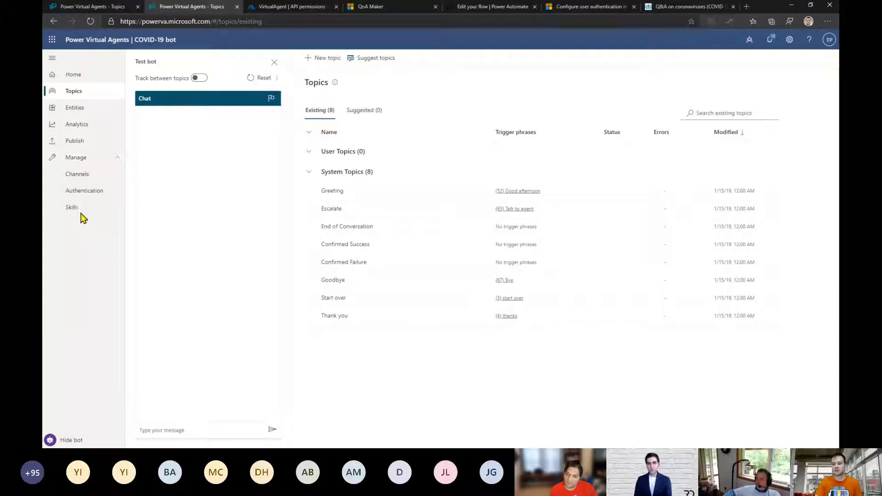
{"action": "left_click", "coordinate": [87, 193]}
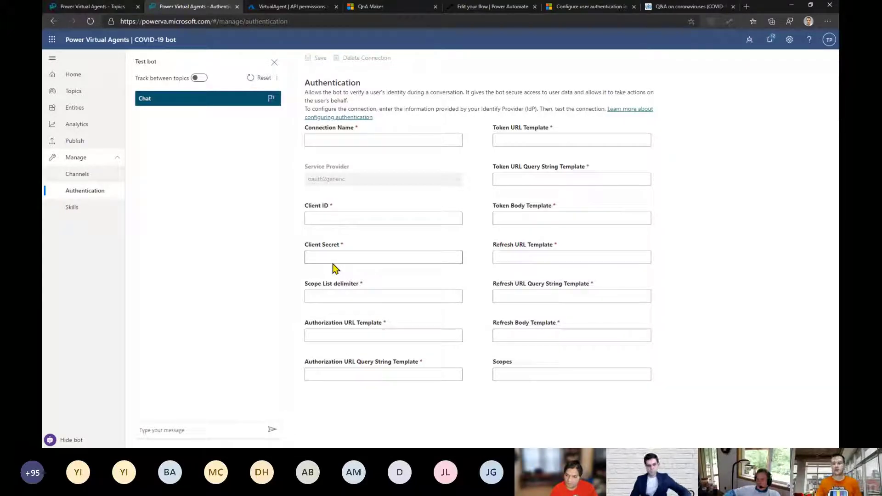
{"action": "left_click", "coordinate": [577, 12]}
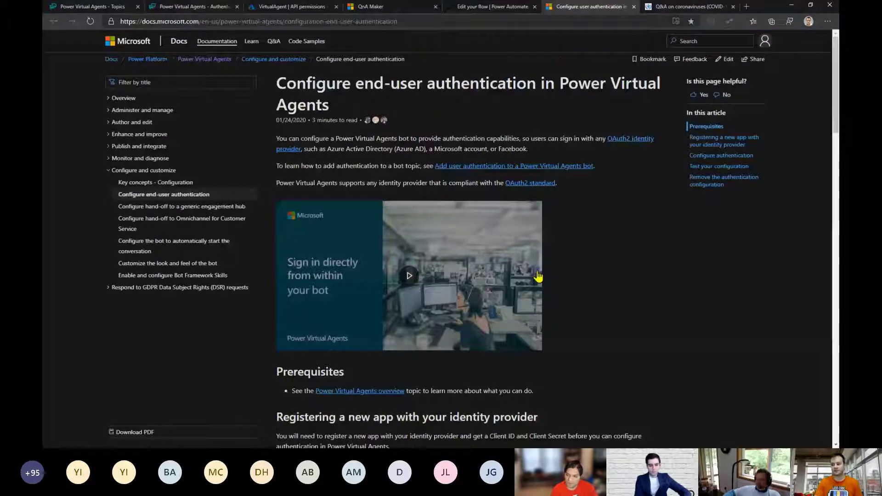
{"action": "scroll", "coordinate": [539, 276], "scroll_direction": "down", "scroll_amount": 13}
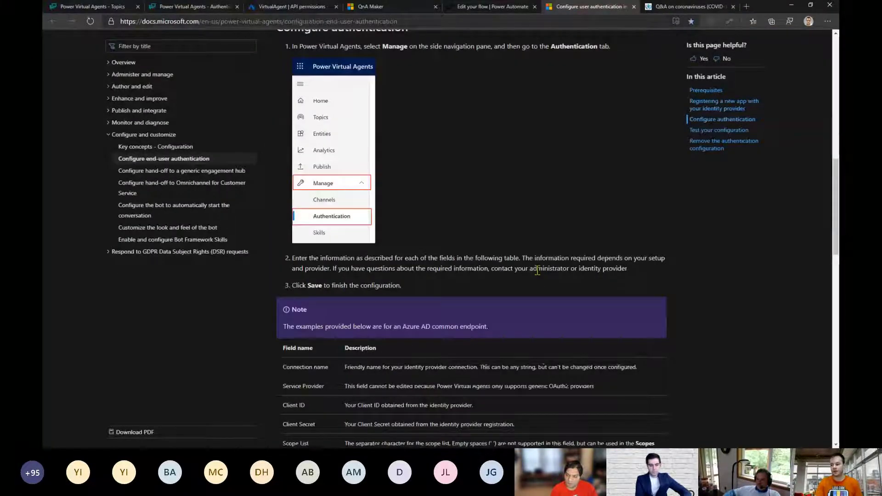
{"action": "scroll", "coordinate": [537, 270], "scroll_direction": "down", "scroll_amount": 8}
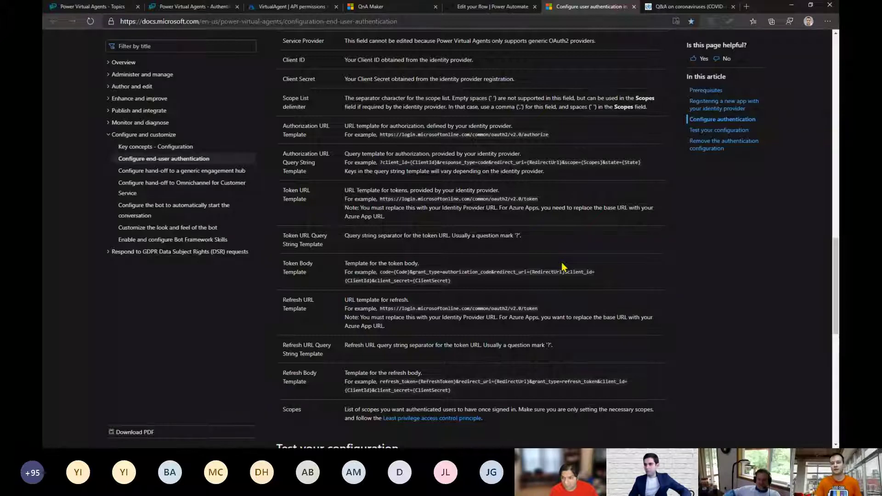
{"action": "left_click", "coordinate": [294, 6]}
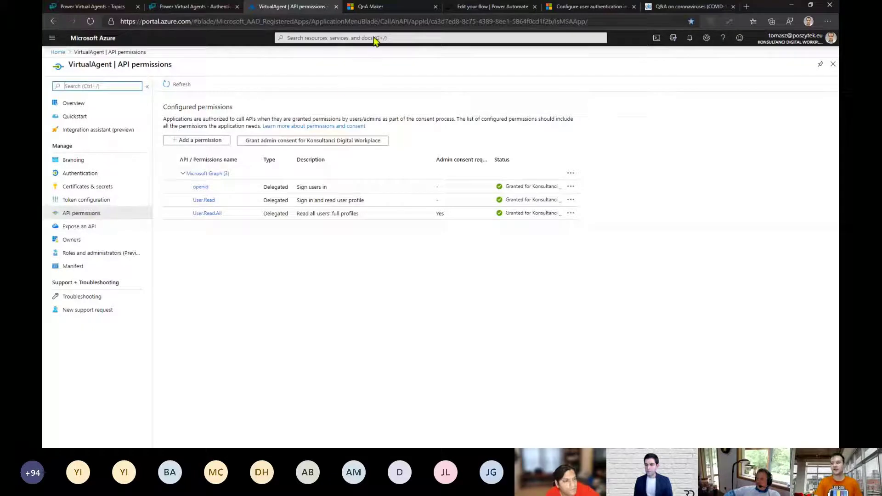
{"action": "left_click", "coordinate": [593, 8]}
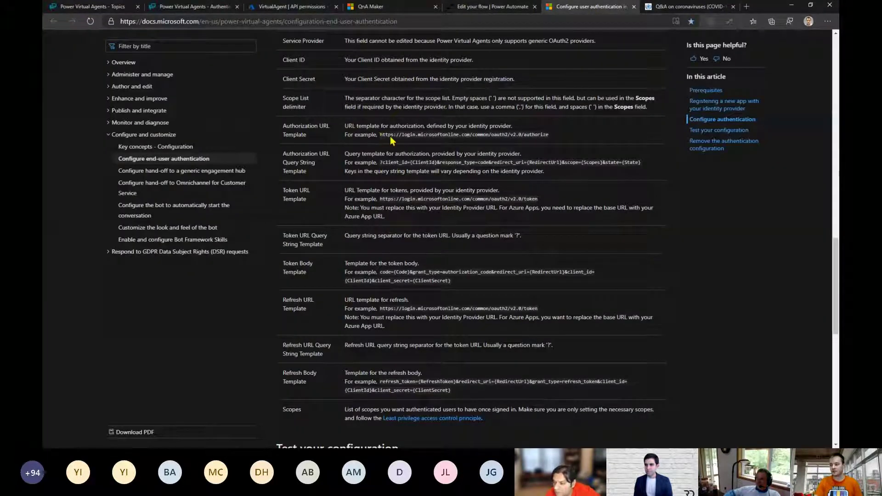
{"action": "left_click_drag", "start_coordinate": [380, 135], "coordinate": [553, 136]}
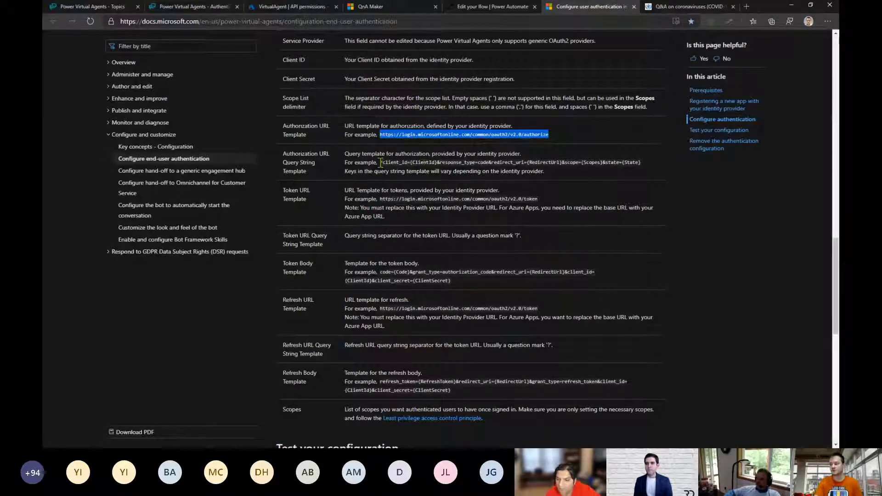
{"action": "left_click_drag", "start_coordinate": [381, 162], "coordinate": [639, 162]}
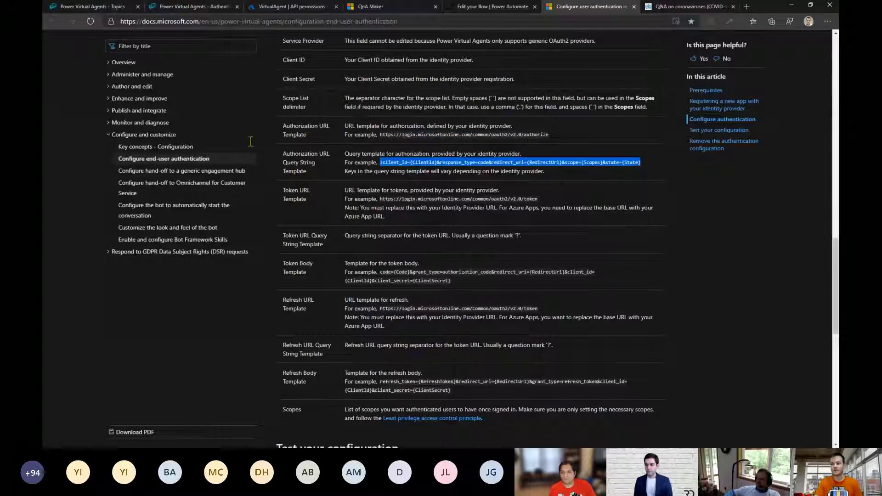
{"action": "left_click", "coordinate": [193, 6]}
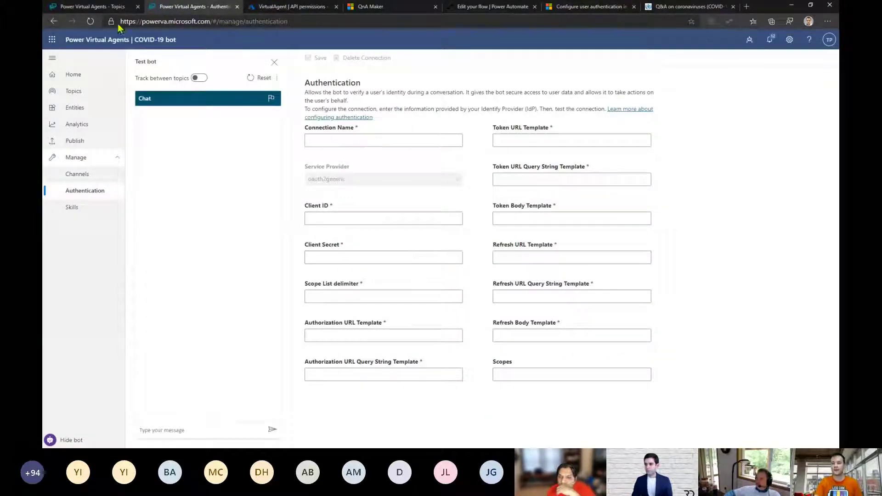
Step: Review the Helpdesk bot's User data topic and its sign-in variables note, then return to Topics
{"action": "left_click", "coordinate": [105, 8]}
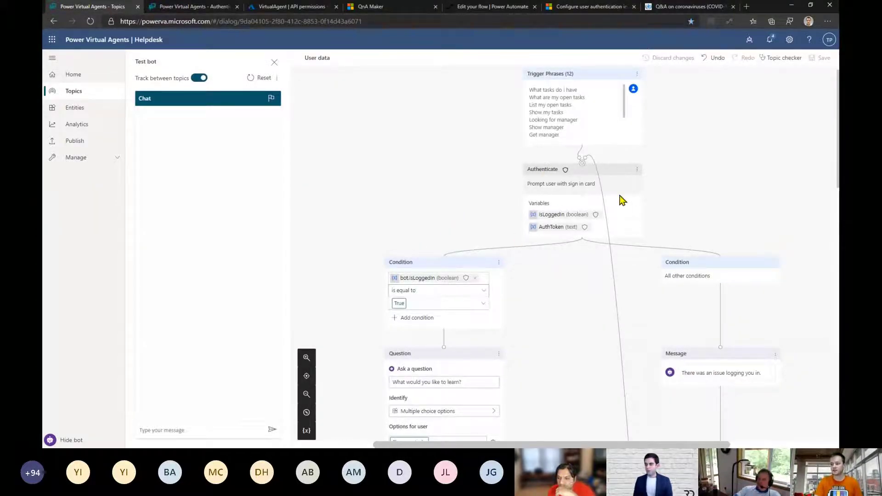
{"action": "left_click", "coordinate": [595, 215]}
{"action": "left_click", "coordinate": [75, 94]}
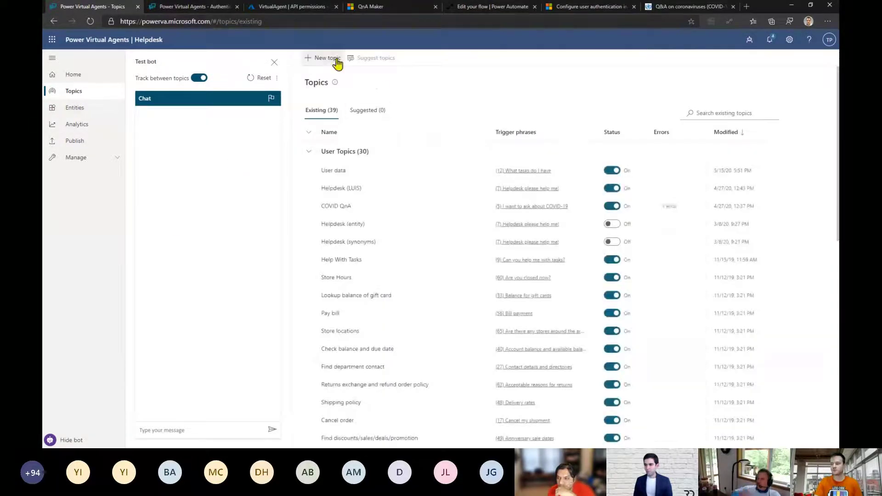
Step: Create a new topic named 'Test' and add an Authenticate action to its canvas
{"action": "left_click", "coordinate": [324, 58]}
{"action": "type", "text": "Test"}
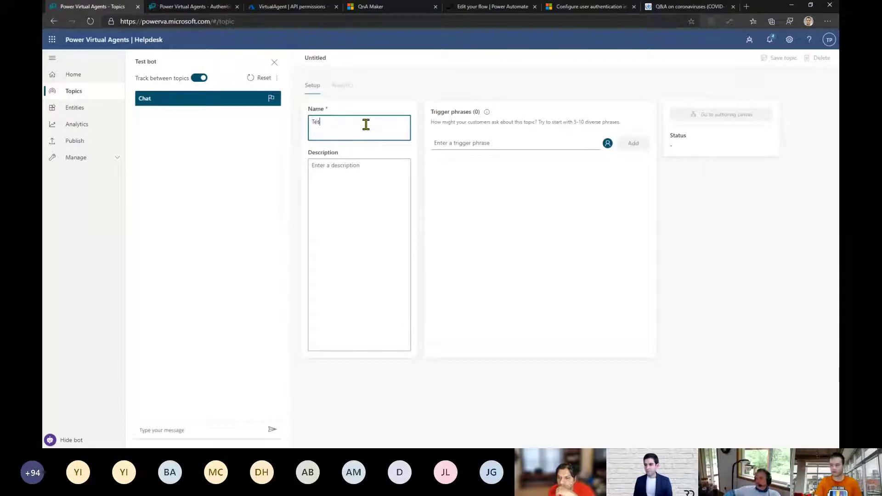
{"action": "left_click", "coordinate": [691, 115]}
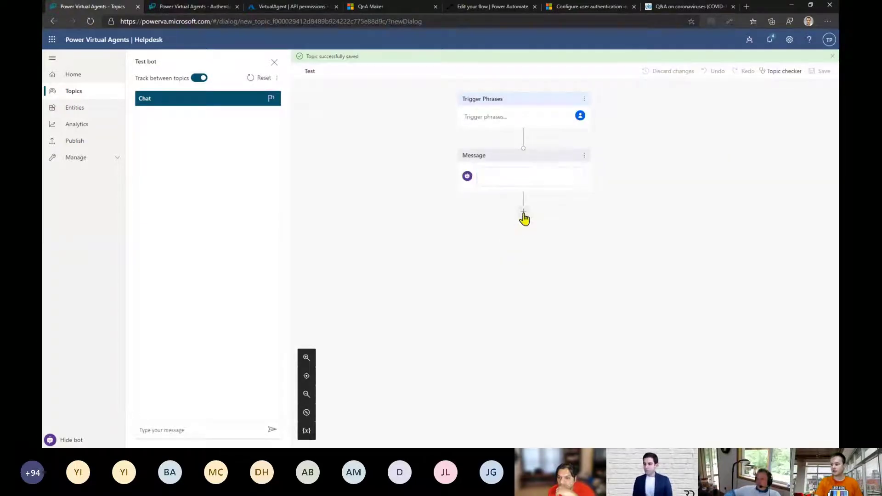
{"action": "left_click", "coordinate": [523, 212]}
{"action": "left_click", "coordinate": [512, 252]}
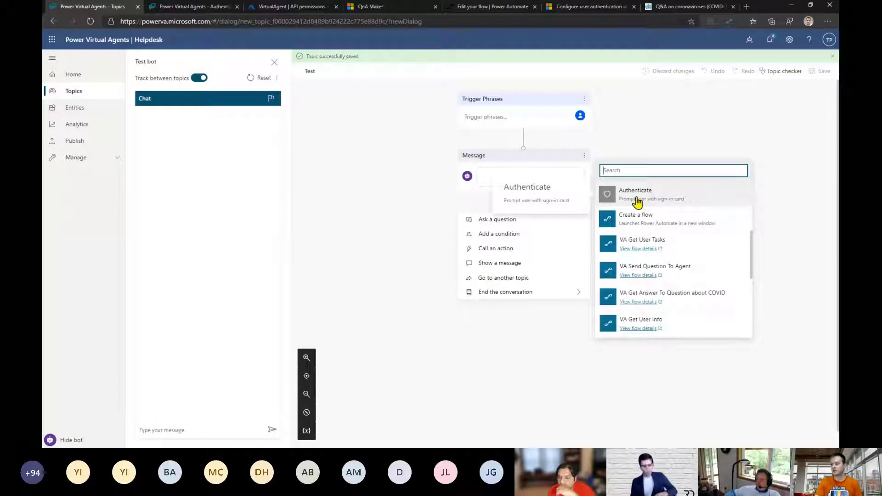
{"action": "left_click", "coordinate": [636, 200]}
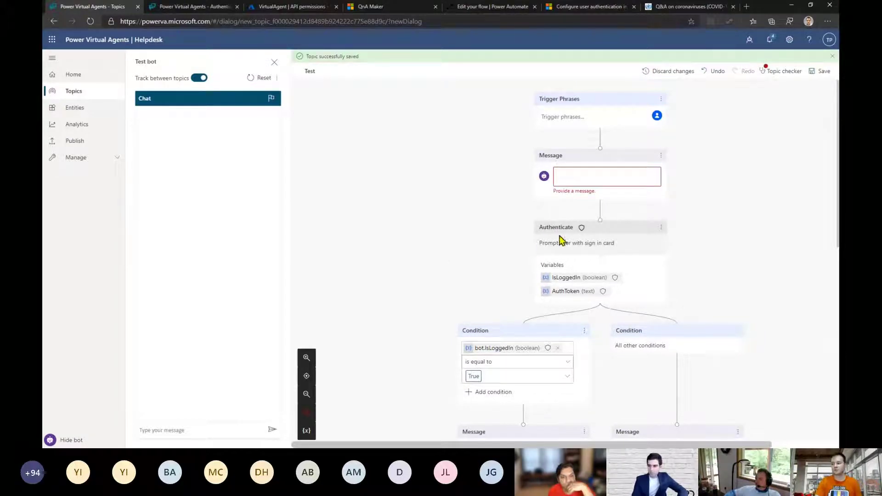
{"action": "left_click", "coordinate": [582, 227]}
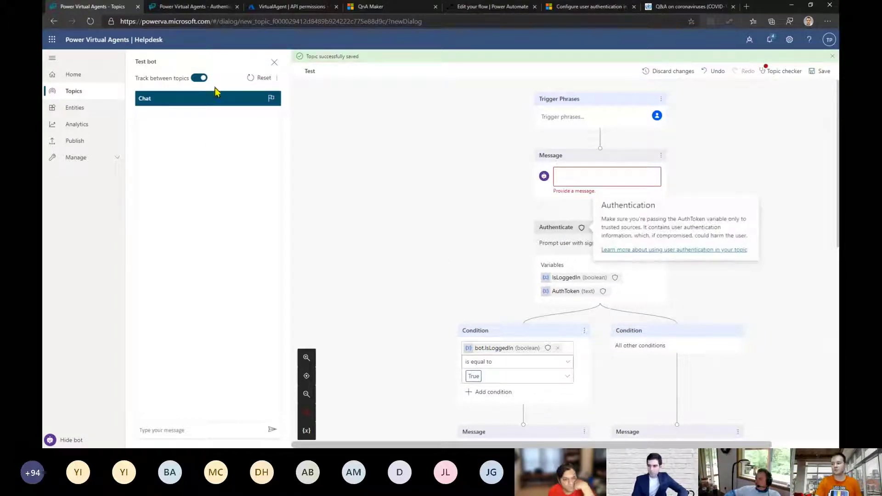
Step: Leave the Test topic editor and open the User data topic's setup page
{"action": "left_click", "coordinate": [73, 91]}
{"action": "left_click", "coordinate": [480, 74]}
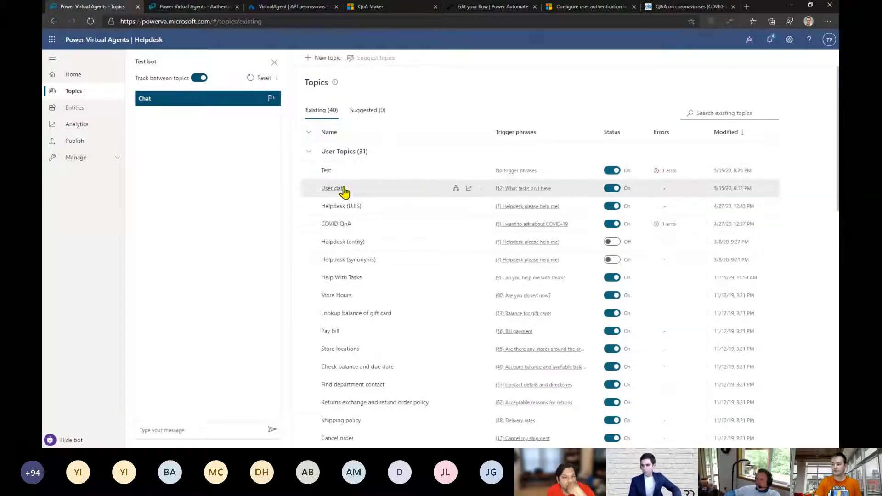
{"action": "left_click", "coordinate": [341, 191]}
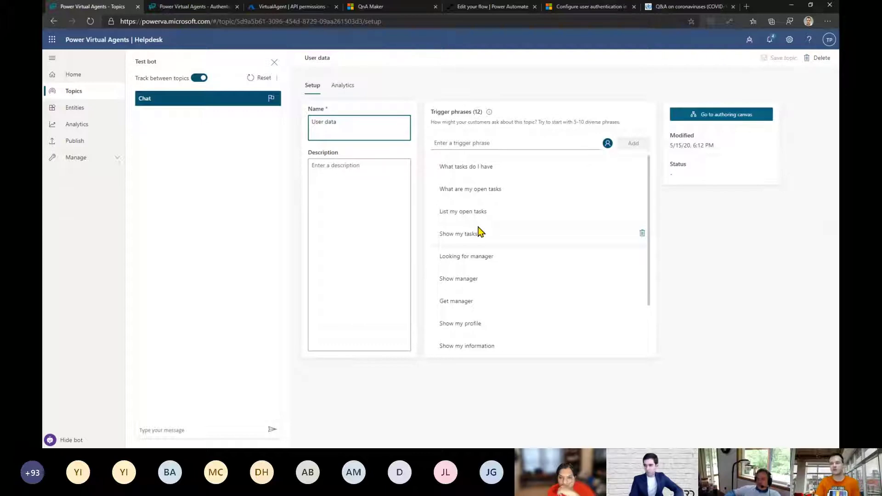
Step: Expand Get requestor profile to show its graph.microsoft.com/v1.0/me URI and Raw 'Bearer UserToken' authentication
{"action": "left_click", "coordinate": [471, 9]}
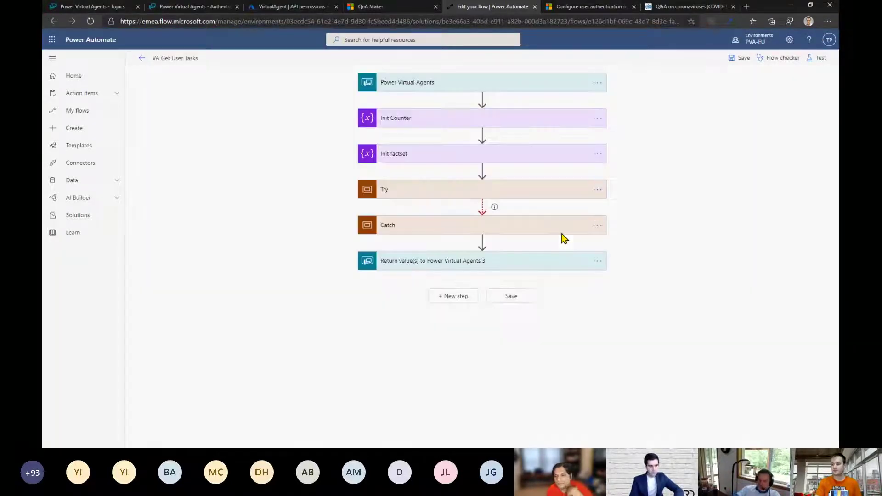
{"action": "left_click", "coordinate": [442, 196]}
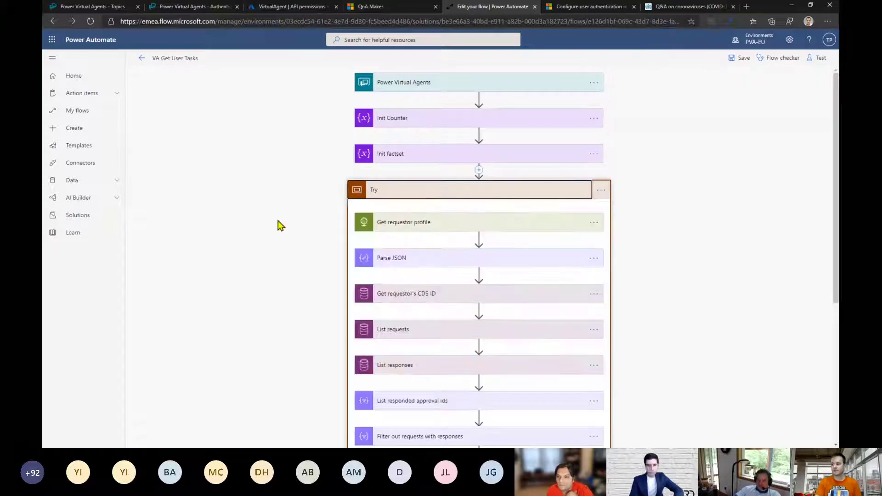
{"action": "left_click", "coordinate": [466, 224]}
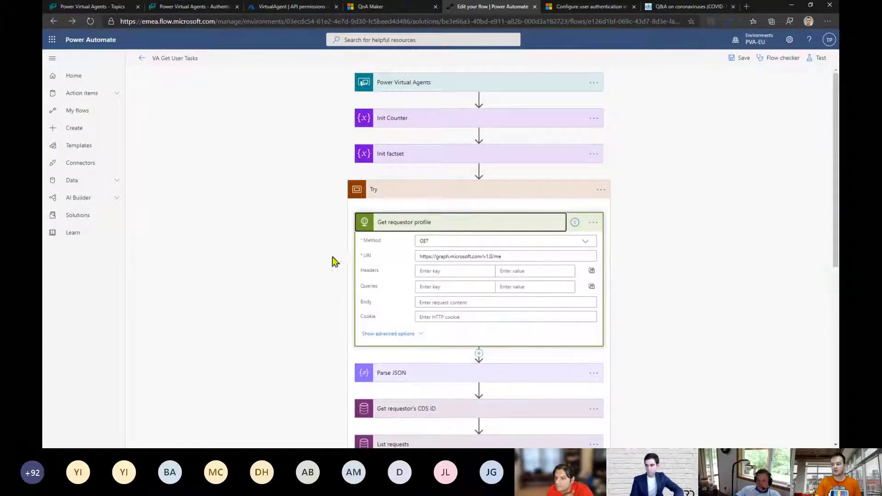
{"action": "left_click_drag", "start_coordinate": [506, 256], "coordinate": [482, 257]}
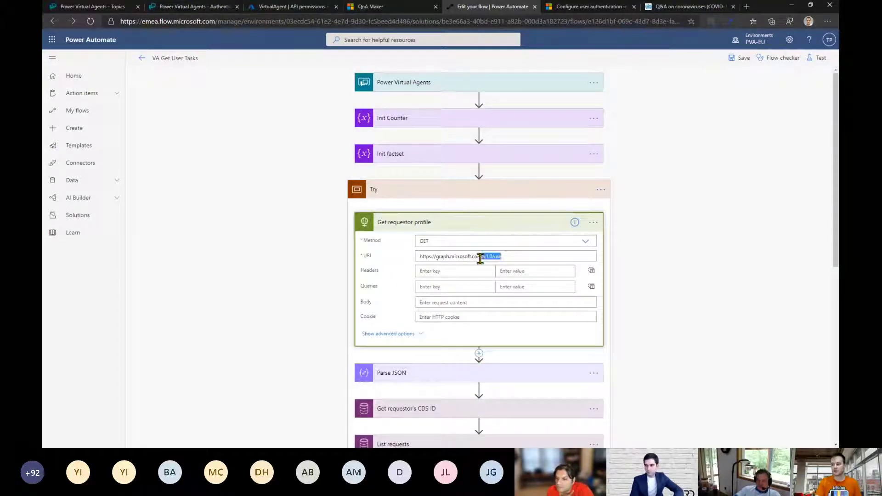
{"action": "left_click", "coordinate": [463, 256]}
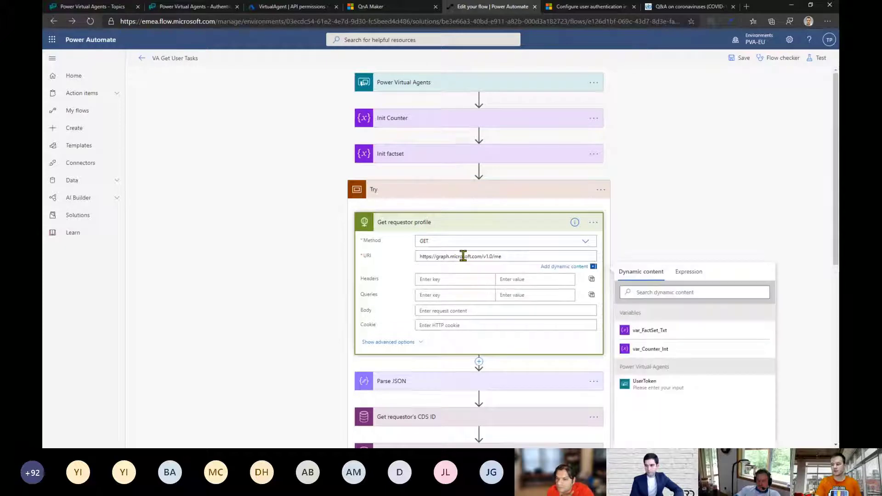
{"action": "left_click", "coordinate": [391, 342]}
{"action": "scroll", "coordinate": [402, 305], "scroll_direction": "down", "scroll_amount": 2}
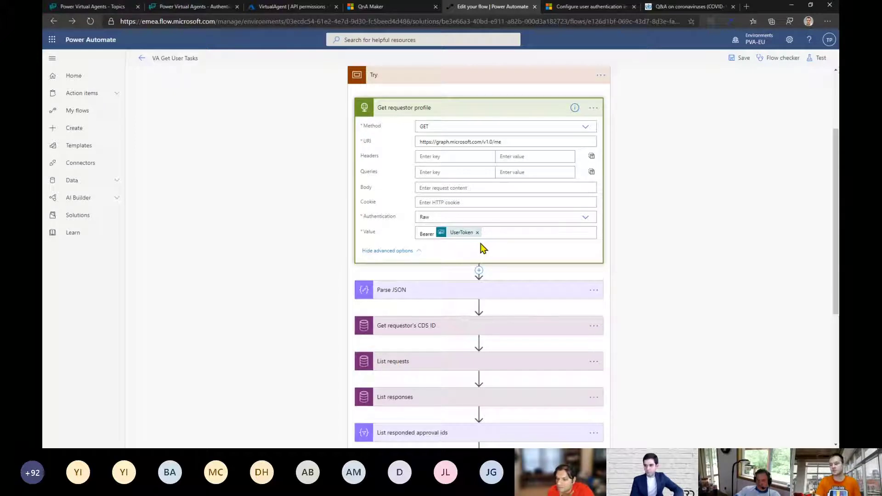
Step: Expand the Get requestor's CDS ID step and show its filter query
{"action": "left_click", "coordinate": [463, 331]}
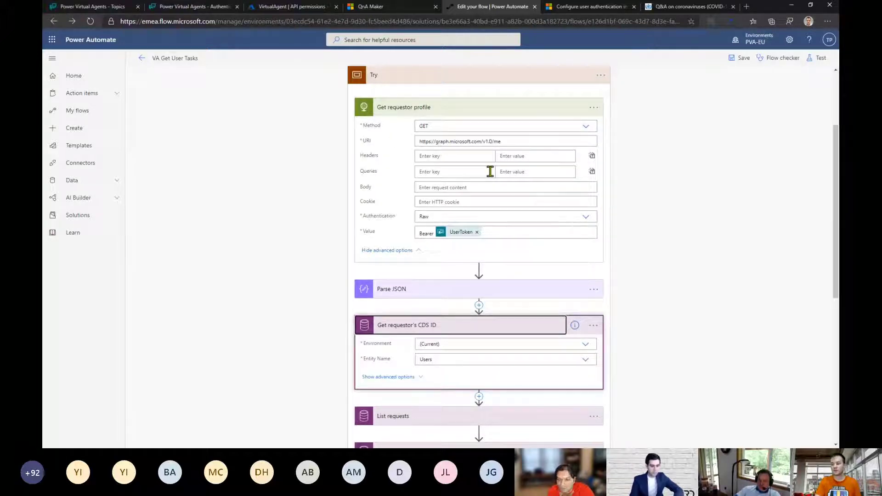
{"action": "scroll", "coordinate": [245, 295], "scroll_direction": "down", "scroll_amount": 1}
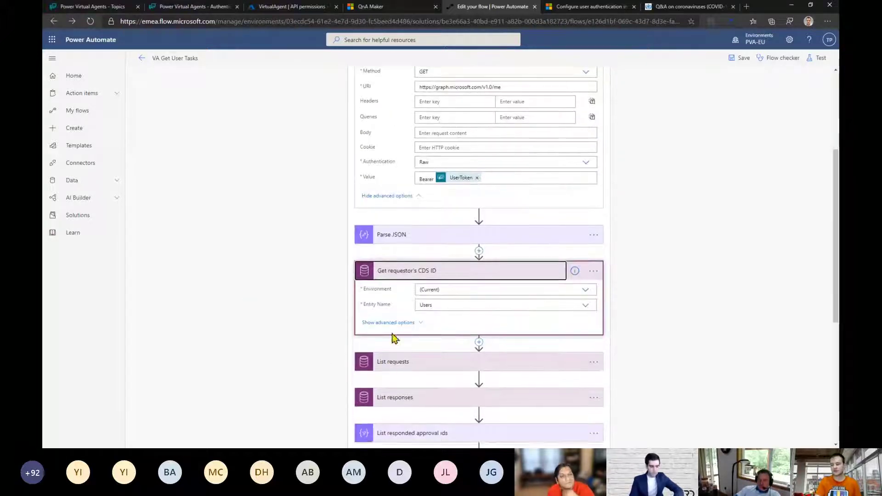
{"action": "left_click", "coordinate": [393, 322]}
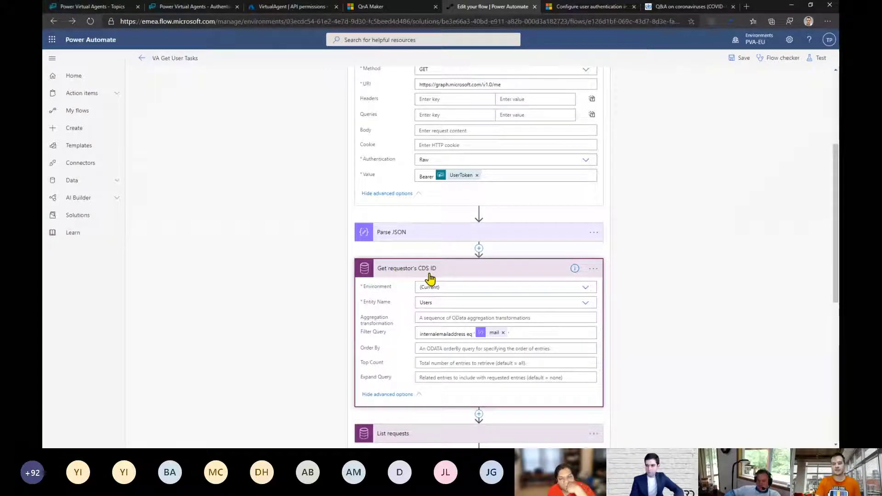
{"action": "scroll", "coordinate": [432, 330], "scroll_direction": "down", "scroll_amount": 3}
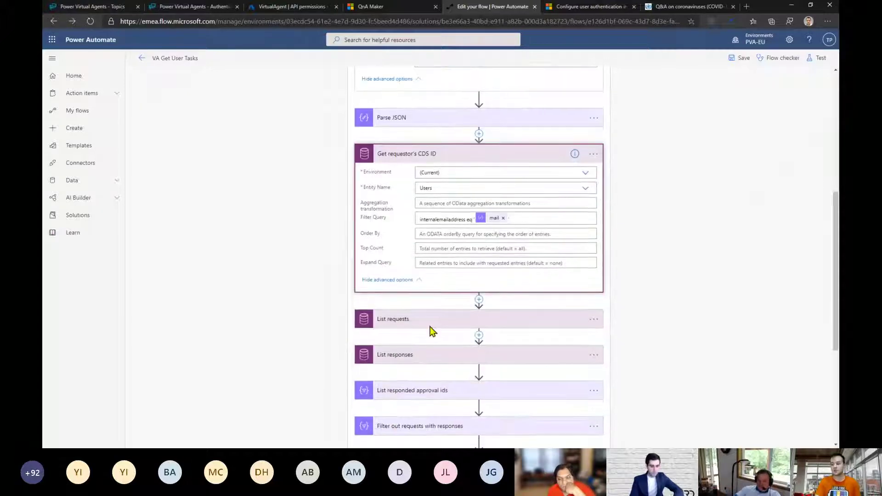
Step: Expand the List requests step and reveal its approval-request filter query
{"action": "left_click", "coordinate": [392, 328]}
{"action": "scroll", "coordinate": [401, 331], "scroll_direction": "down", "scroll_amount": 1}
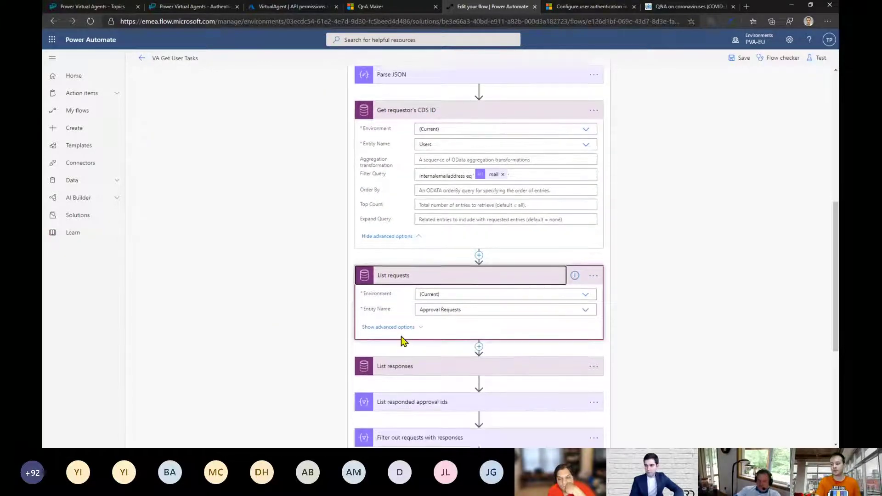
{"action": "left_click", "coordinate": [400, 324]}
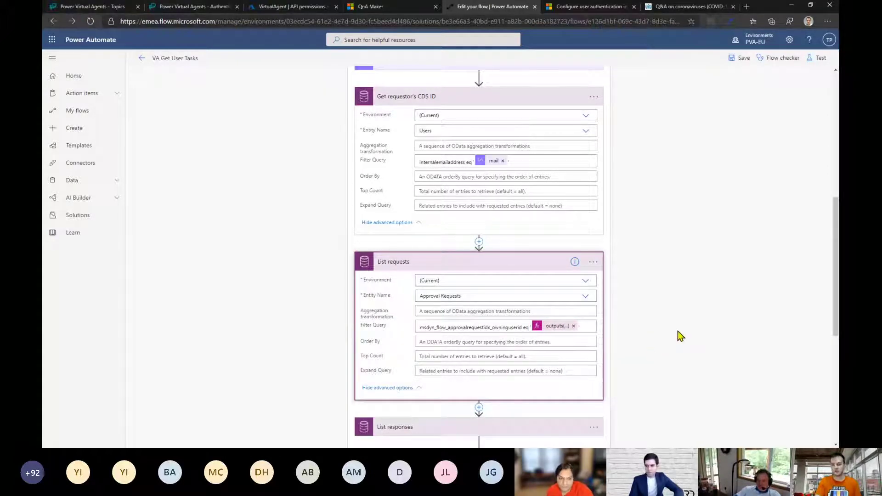
{"action": "scroll", "coordinate": [680, 336], "scroll_direction": "down", "scroll_amount": 4}
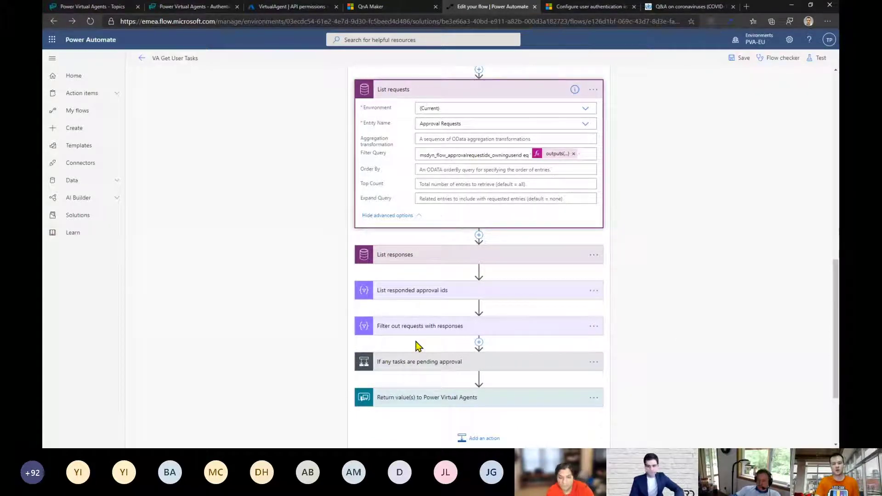
Step: Expand the pending-approval condition and pending-tasks loop, then return to the User data topic
{"action": "left_click", "coordinate": [445, 372]}
{"action": "scroll", "coordinate": [296, 376], "scroll_direction": "down", "scroll_amount": 4}
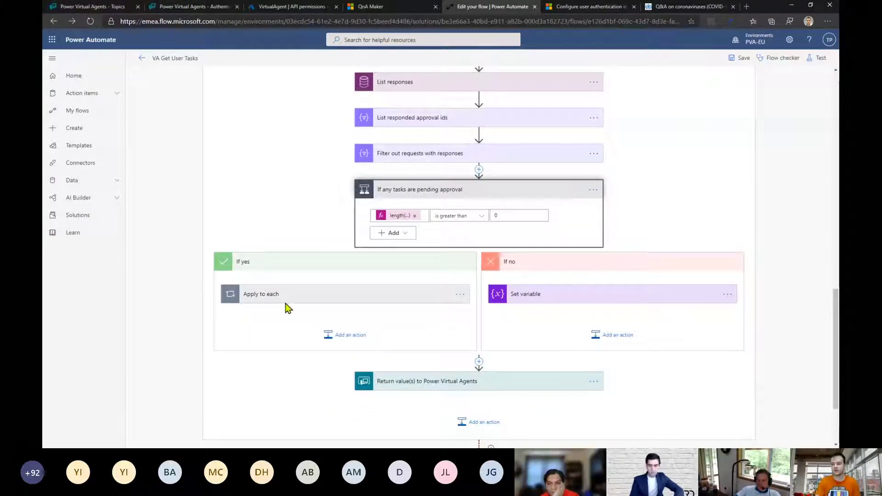
{"action": "left_click", "coordinate": [298, 296]}
{"action": "scroll", "coordinate": [291, 355], "scroll_direction": "down", "scroll_amount": 3}
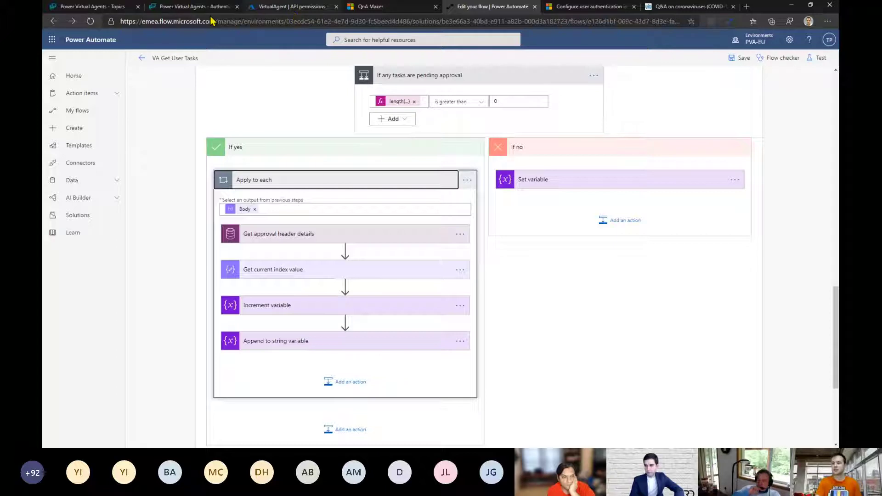
{"action": "left_click", "coordinate": [92, 7]}
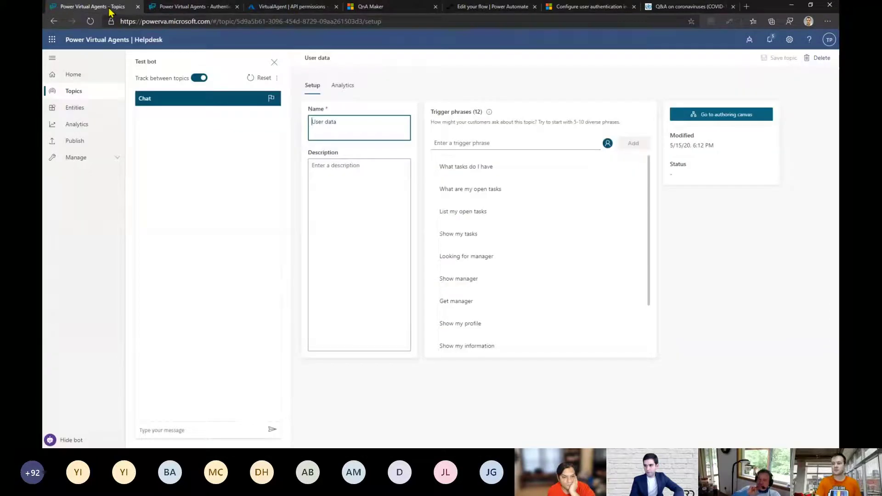
Step: Add a VA Get User Tasks flow call after the Your open tasks message
{"action": "left_click", "coordinate": [736, 123]}
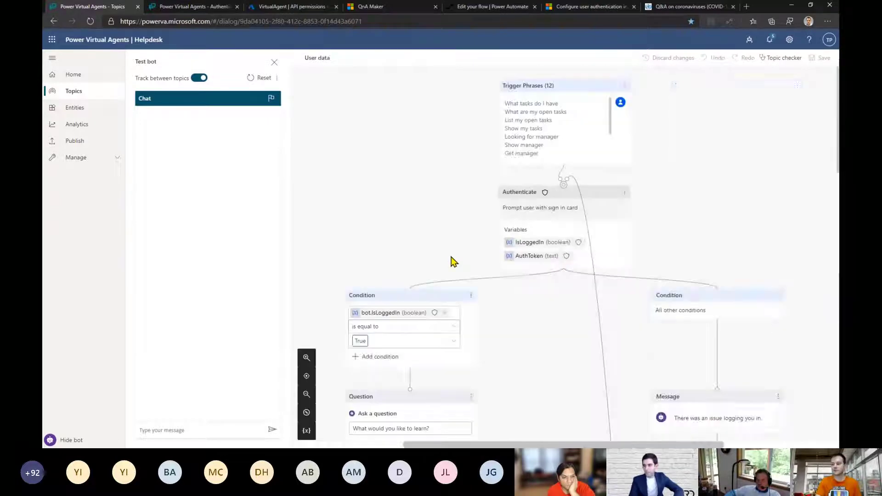
{"action": "scroll", "coordinate": [421, 201], "scroll_direction": "down", "scroll_amount": 9}
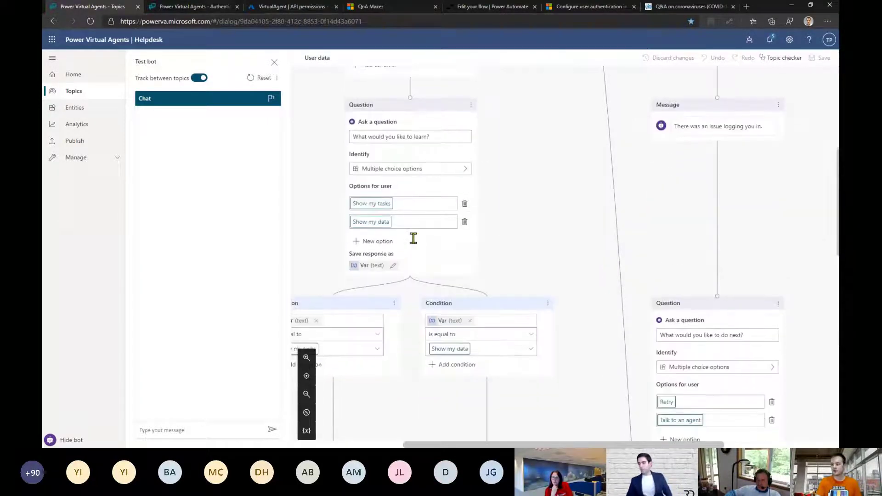
{"action": "scroll", "coordinate": [387, 349], "scroll_direction": "left", "scroll_amount": 4}
{"action": "scroll", "coordinate": [387, 350], "scroll_direction": "down", "scroll_amount": 2}
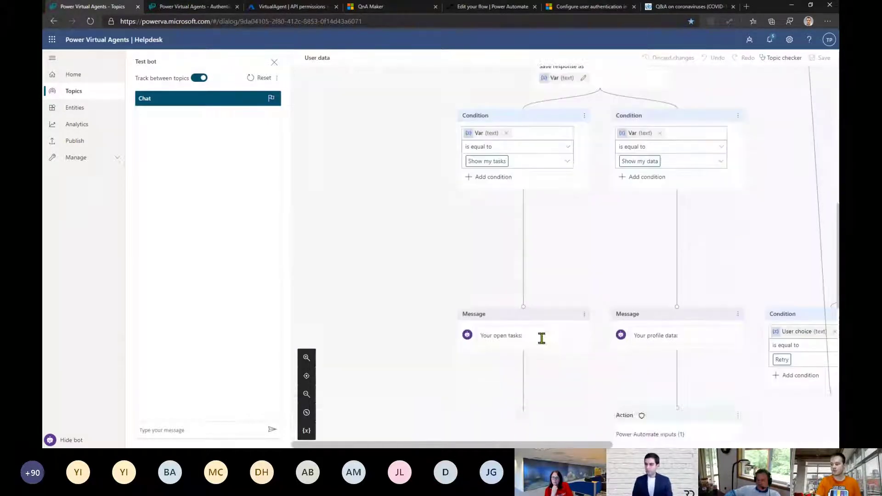
{"action": "left_click", "coordinate": [524, 385]}
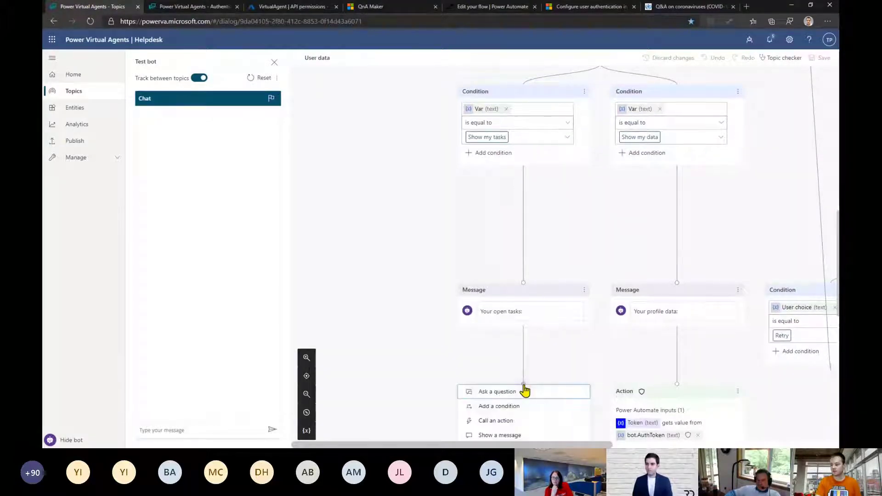
{"action": "scroll", "coordinate": [397, 350], "scroll_direction": "down", "scroll_amount": 3}
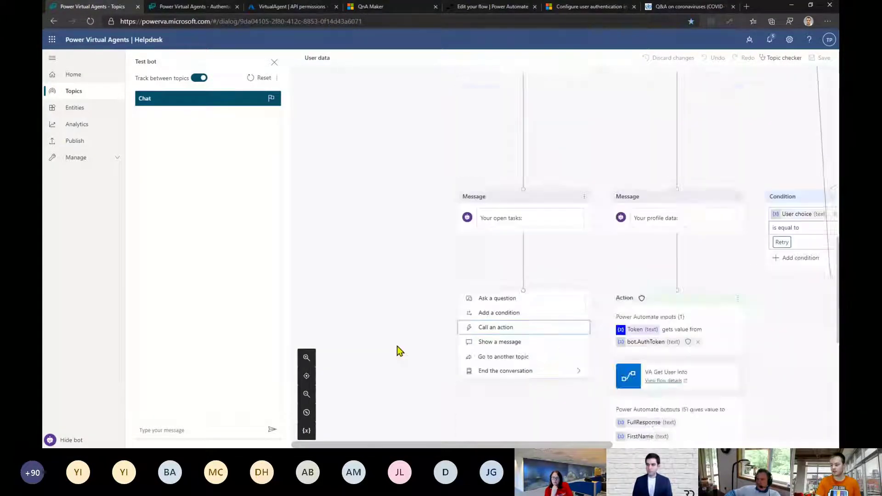
{"action": "left_click", "coordinate": [504, 309]}
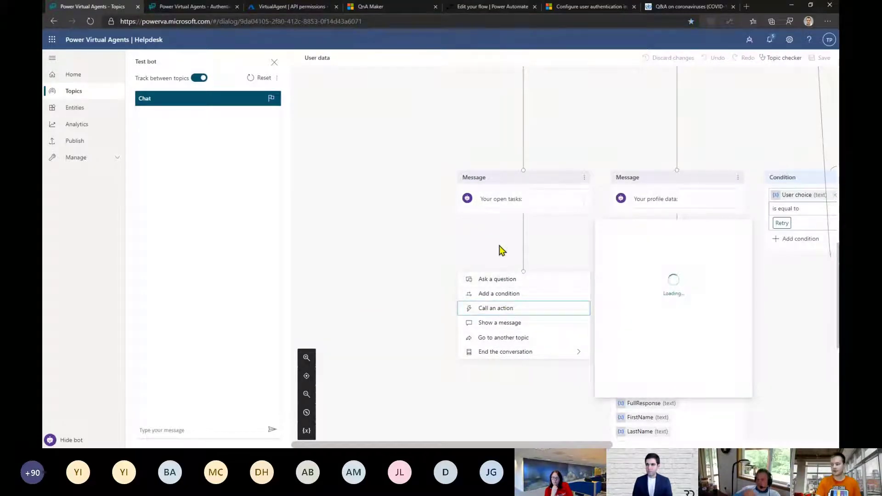
{"action": "left_click", "coordinate": [632, 303]}
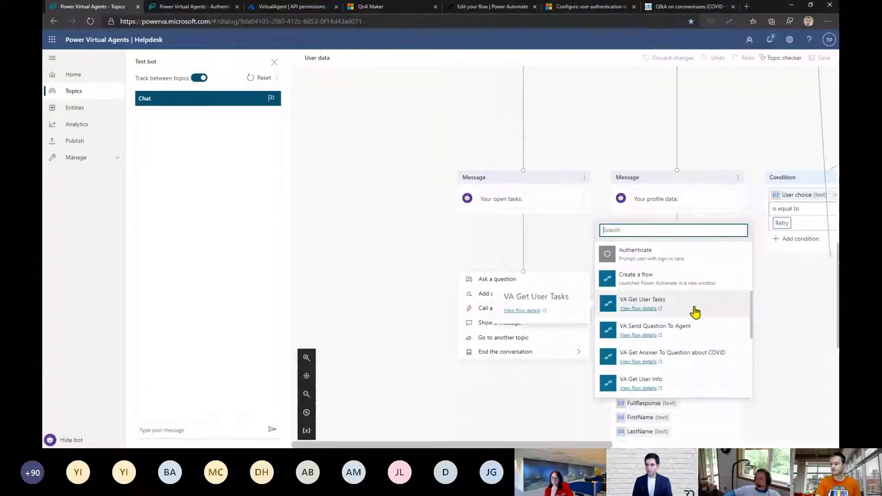
Step: Set the flow action's UserToken input to bot.AuthToken
{"action": "scroll", "coordinate": [374, 305], "scroll_direction": "down", "scroll_amount": 2}
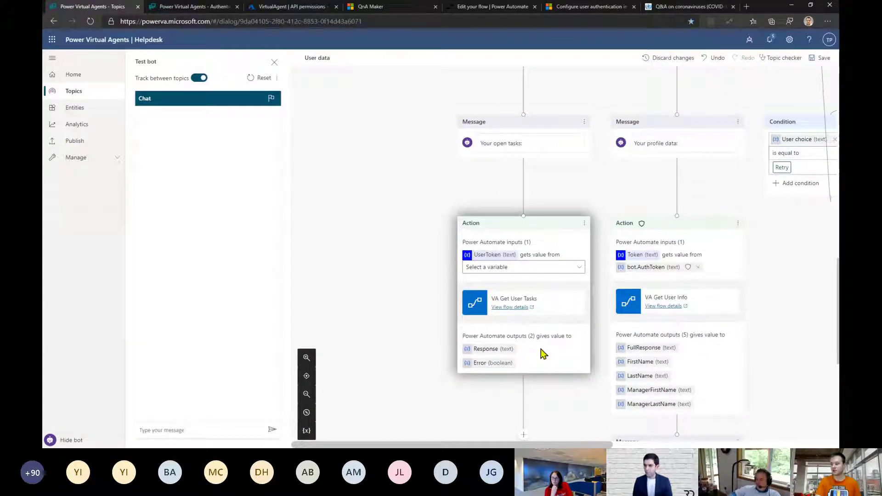
{"action": "left_click", "coordinate": [511, 268]}
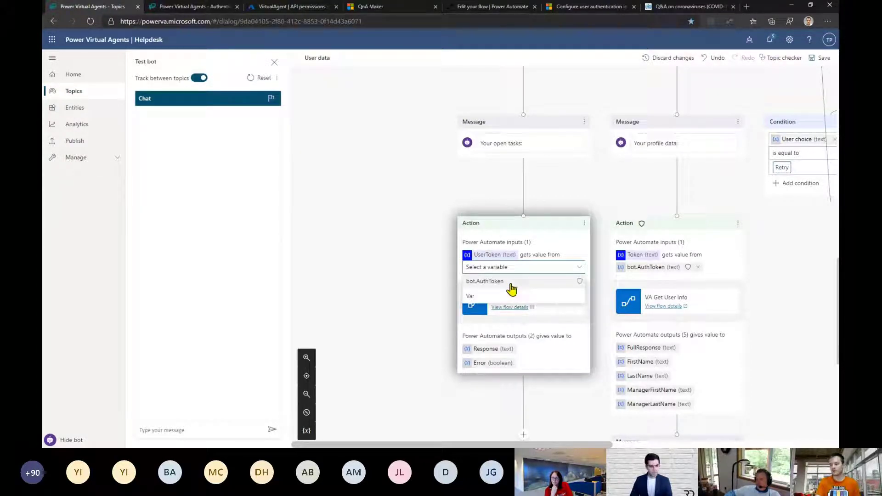
{"action": "left_click", "coordinate": [511, 284]}
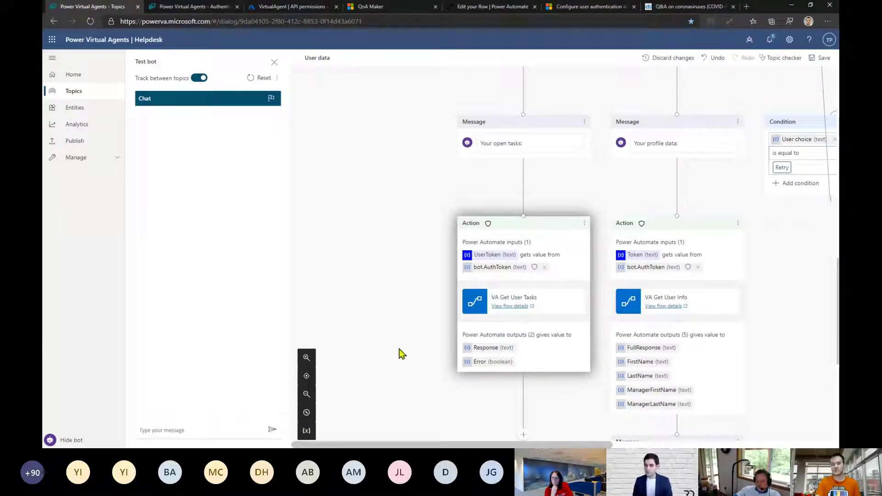
Step: Add a message after the flow call that shows the Response output, and save the topic
{"action": "scroll", "coordinate": [512, 368], "scroll_direction": "down", "scroll_amount": 1}
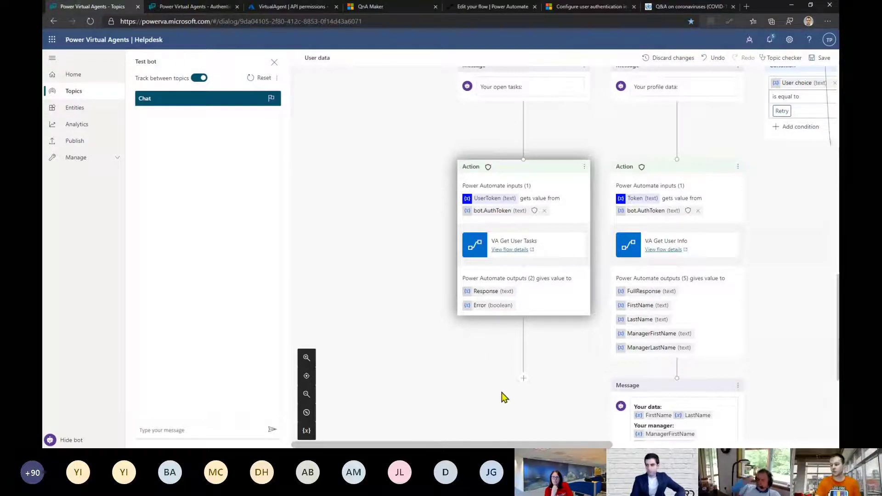
{"action": "left_click", "coordinate": [522, 382]}
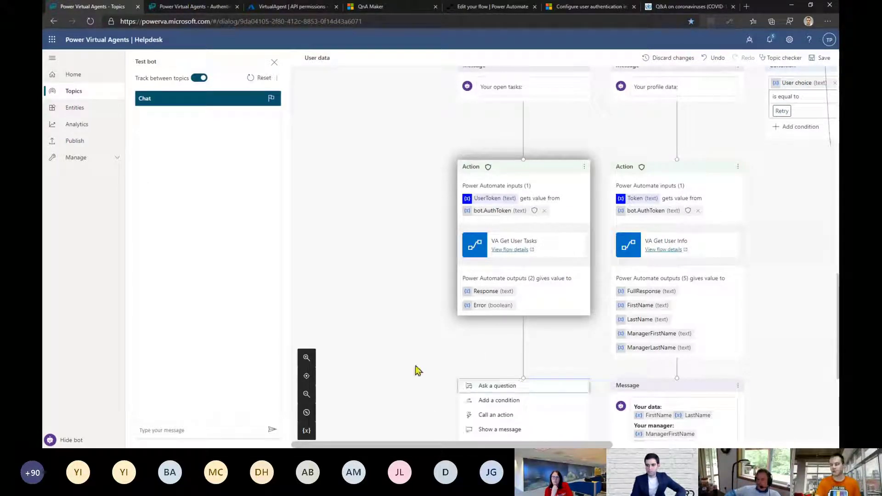
{"action": "left_click", "coordinate": [520, 430]}
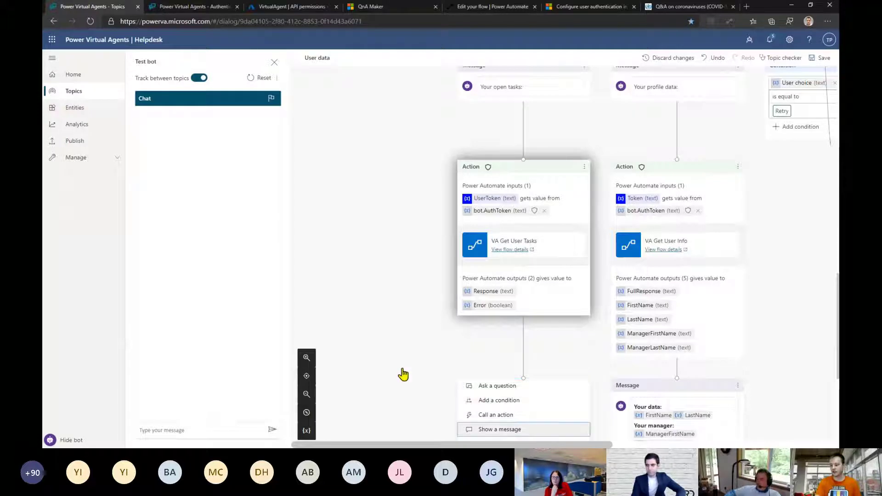
{"action": "scroll", "coordinate": [363, 366], "scroll_direction": "down", "scroll_amount": 2}
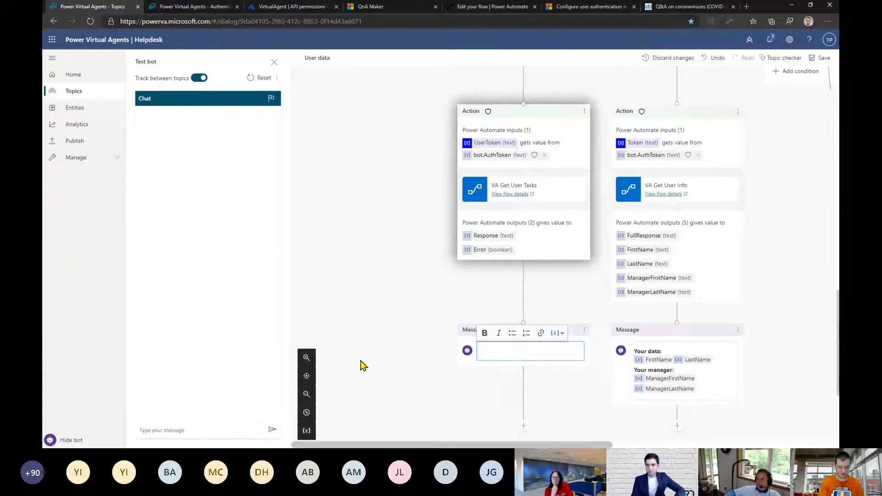
{"action": "left_click", "coordinate": [556, 333]}
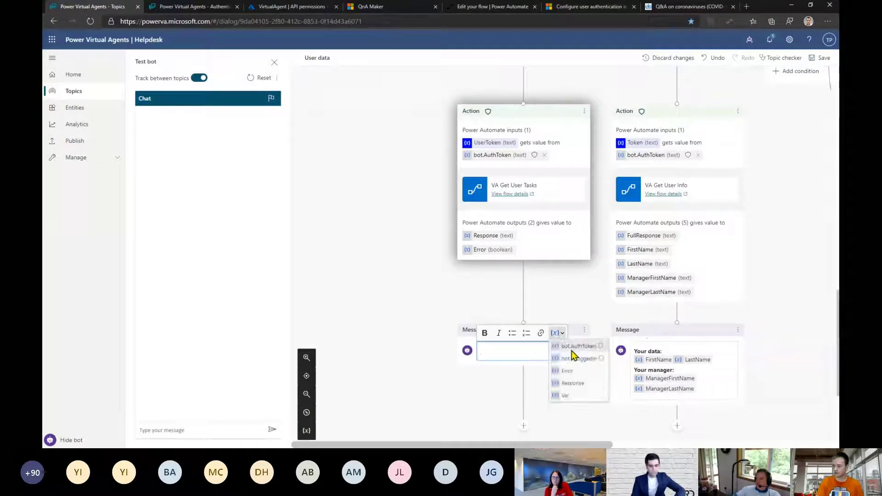
{"action": "left_click", "coordinate": [572, 383]}
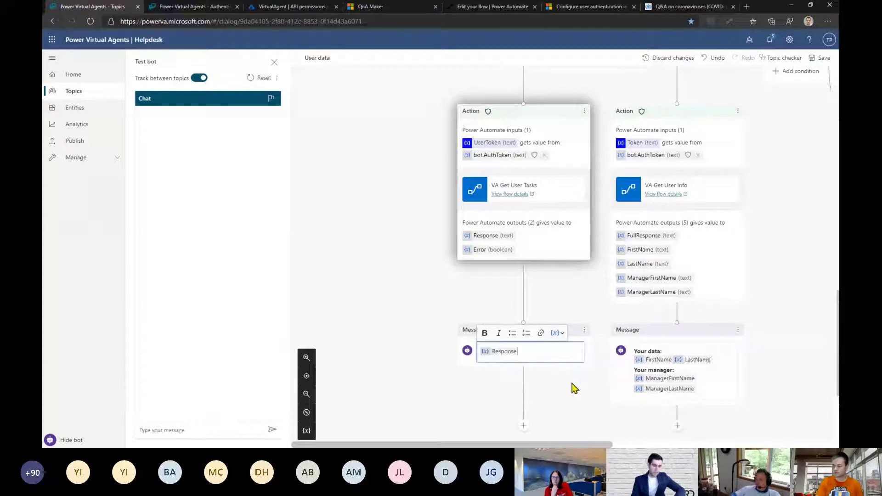
{"action": "left_click", "coordinate": [822, 58]}
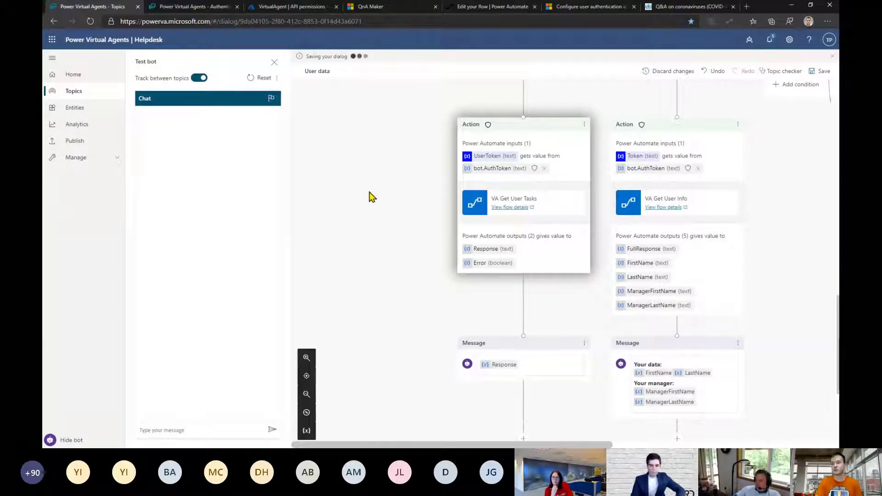
Step: Ask the Helpdesk test bot 'What are my open tasks?'
{"action": "left_click", "coordinate": [202, 431]}
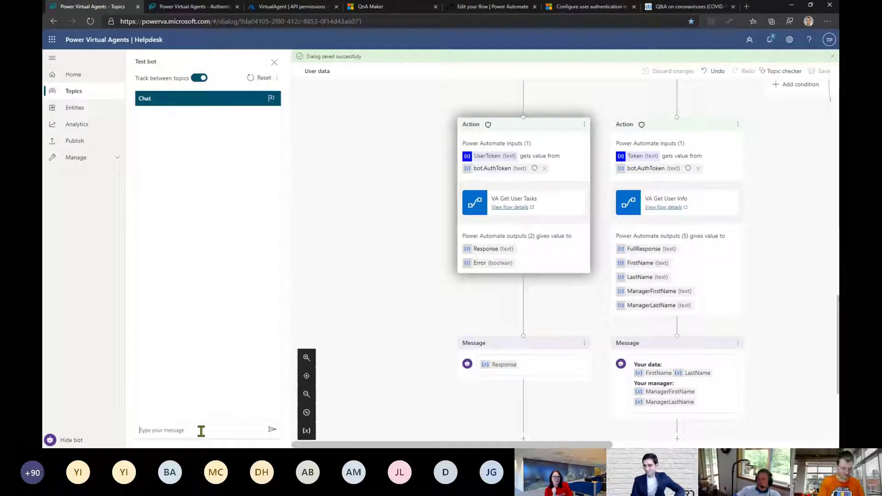
{"action": "type", "text": "What are my"}
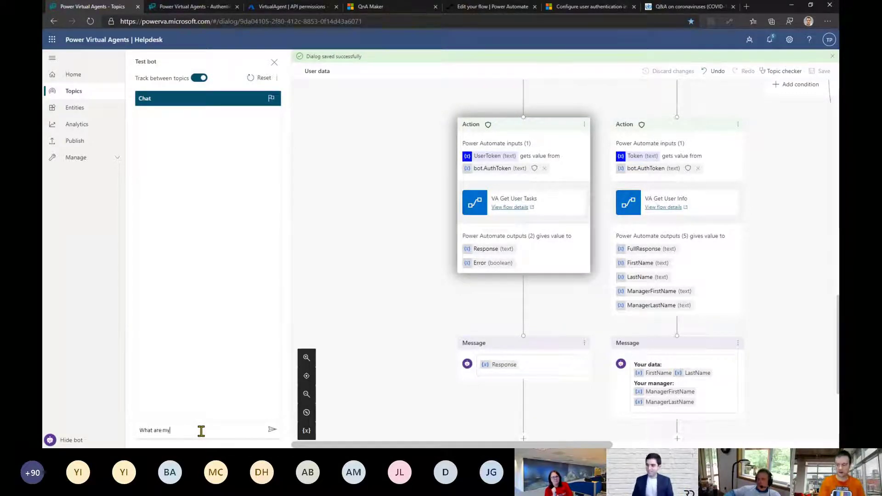
{"action": "type", "text": " open tasks?"}
{"action": "key", "text": "Return"}
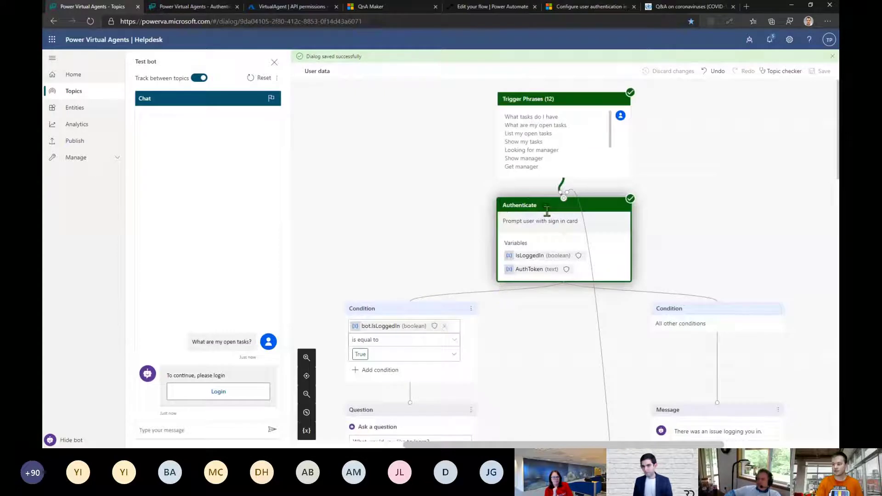
Step: Sign in with the pasted validation code, then ask 'Show my tasks' and open a listed task
{"action": "mouse_move", "coordinate": [523, 205]}
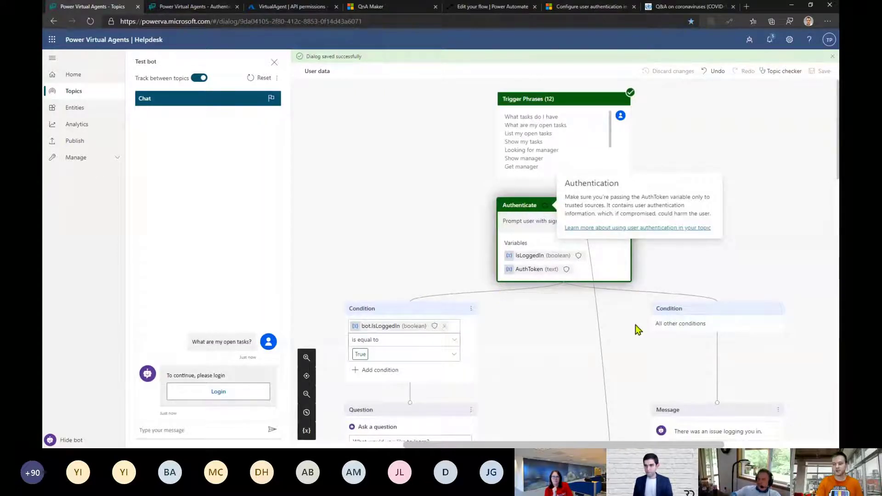
{"action": "left_click", "coordinate": [234, 394]}
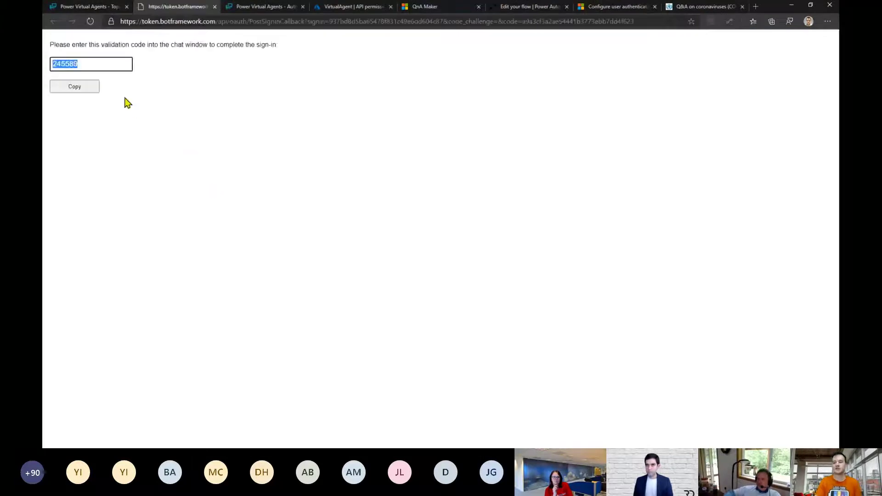
{"action": "key", "text": "ctrl+c"}
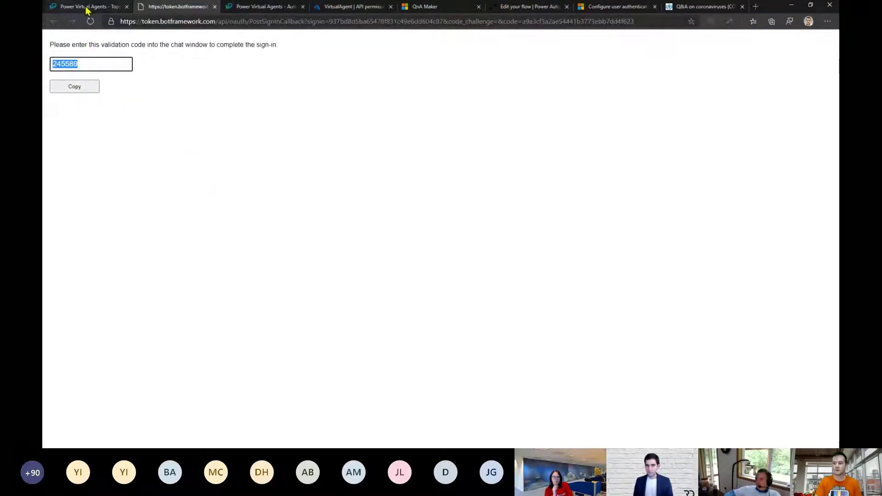
{"action": "left_click", "coordinate": [87, 7]}
{"action": "left_click", "coordinate": [162, 419]}
{"action": "key", "text": "ctrl+v"}
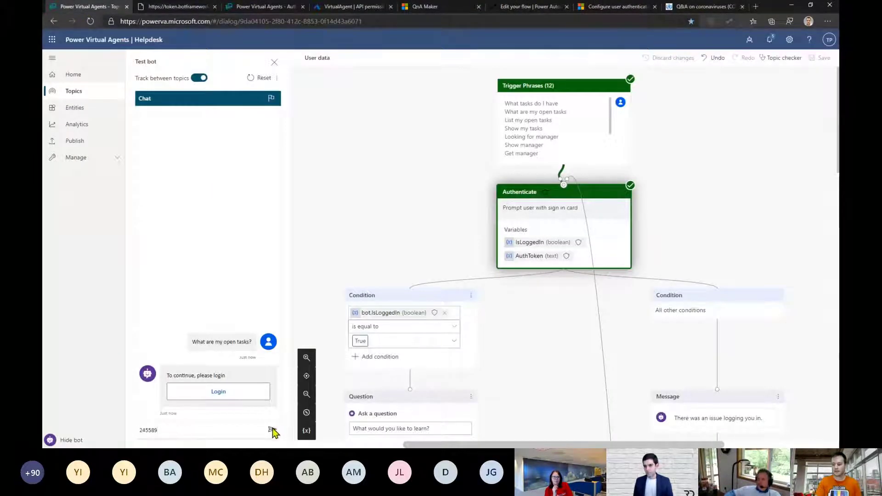
{"action": "left_click", "coordinate": [272, 430]}
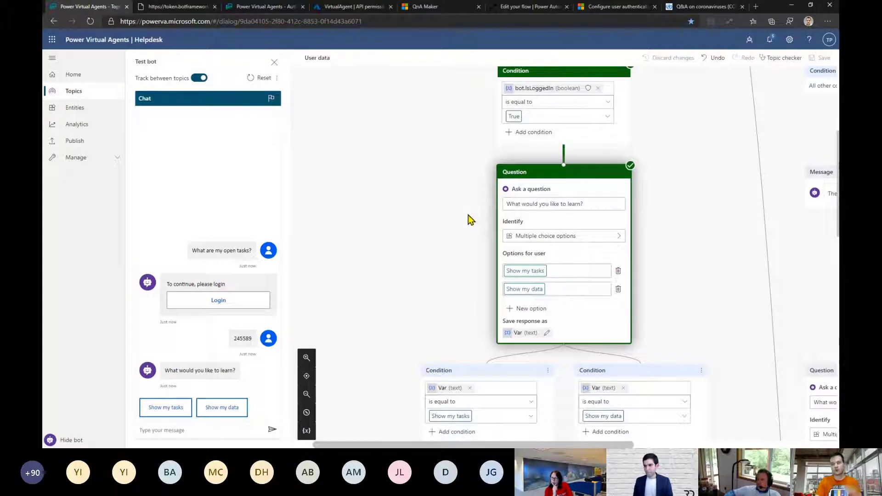
{"action": "left_click", "coordinate": [167, 408]}
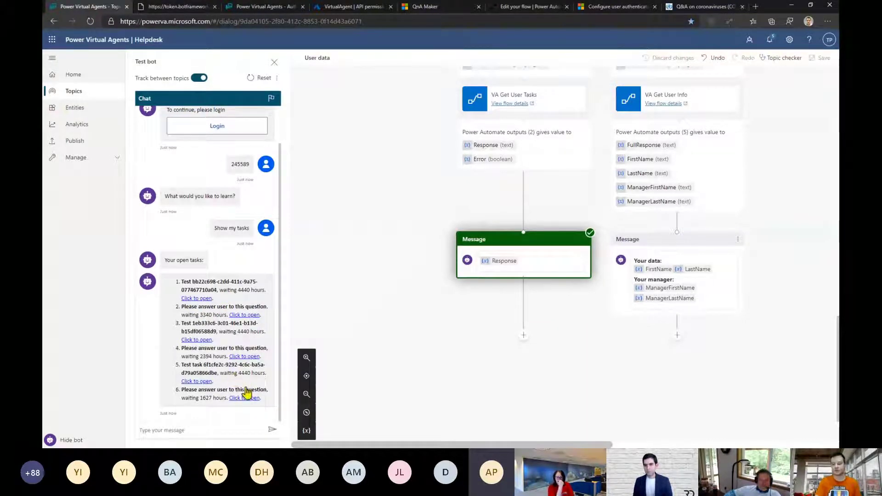
{"action": "left_click", "coordinate": [198, 299]}
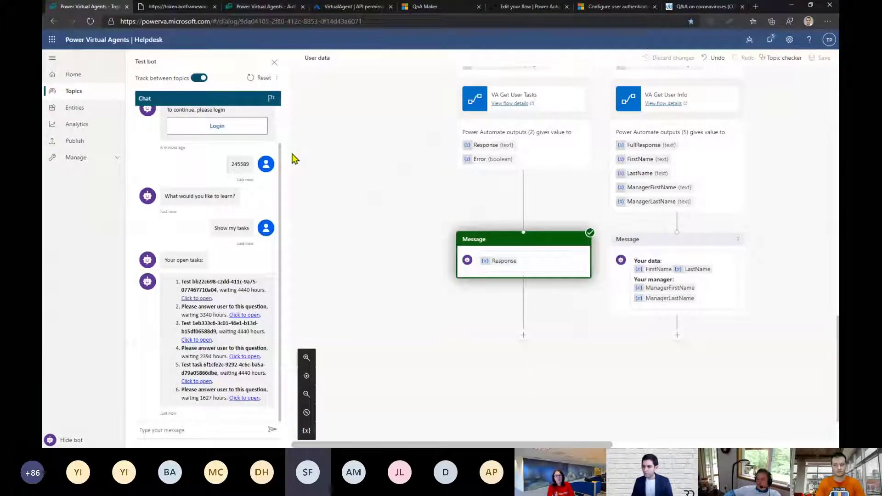
Step: Switch to the COVID-19 bot's browser tab and open its Topics list
{"action": "left_click", "coordinate": [71, 160]}
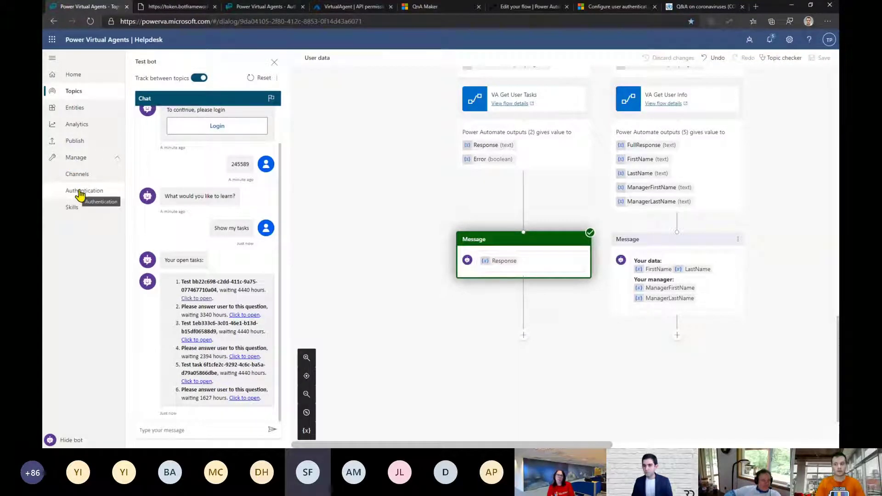
{"action": "key", "text": "ctrl+Tab"}
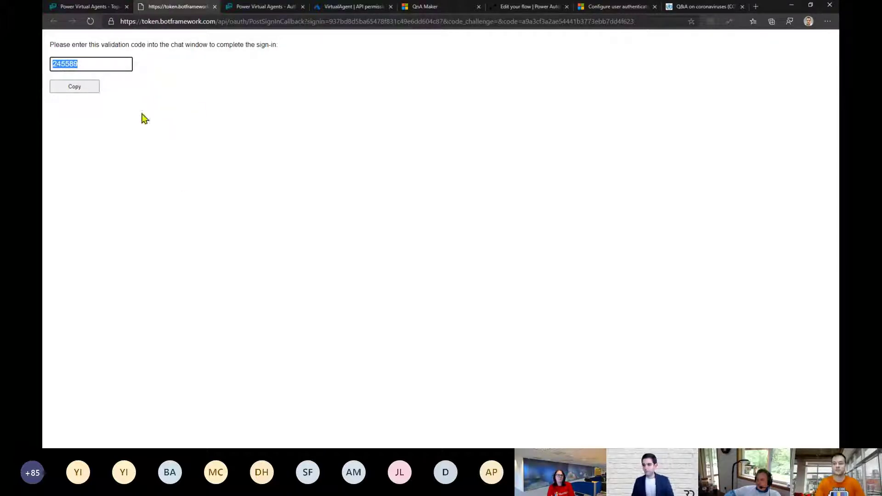
{"action": "left_click", "coordinate": [250, 10]}
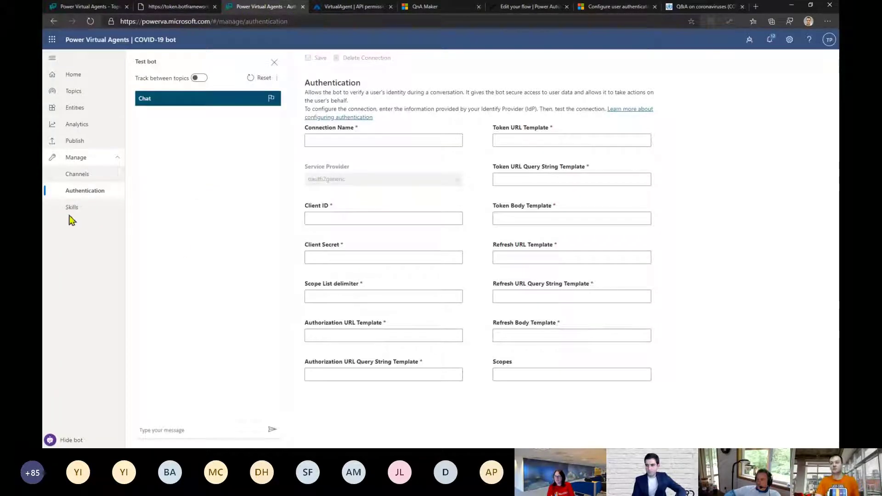
{"action": "left_click", "coordinate": [73, 91]}
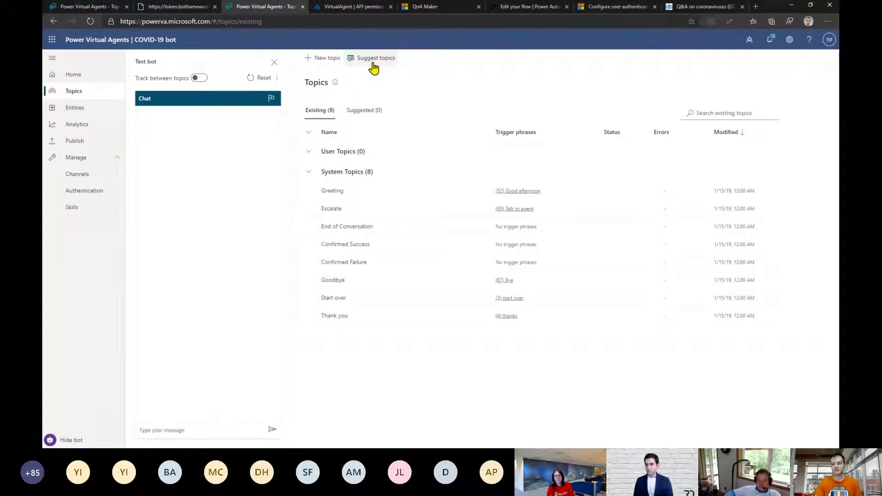
Step: Add the WHO coronavirus Q&A page URL as a Suggest topics source and start generating
{"action": "left_click", "coordinate": [373, 59]}
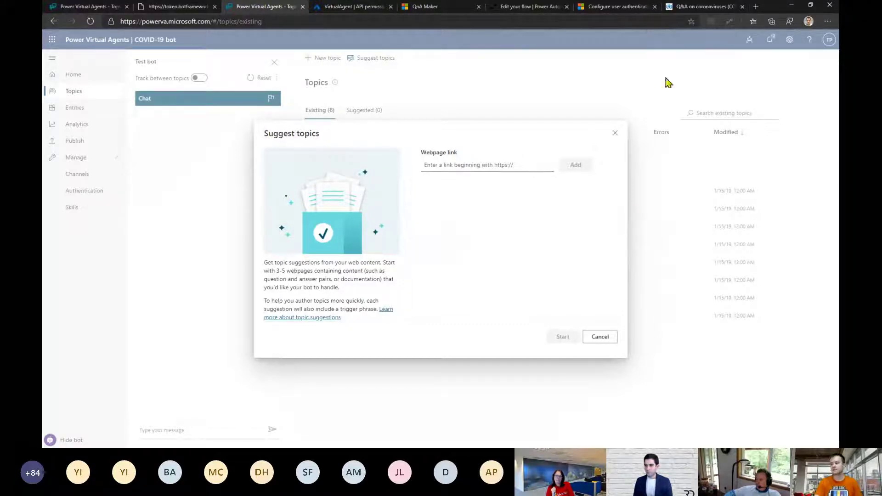
{"action": "left_click", "coordinate": [699, 7]}
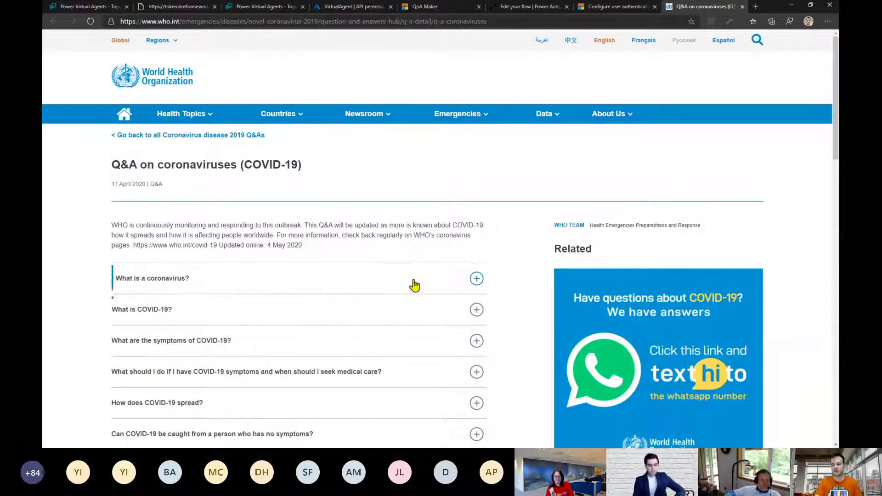
{"action": "left_click", "coordinate": [204, 282]}
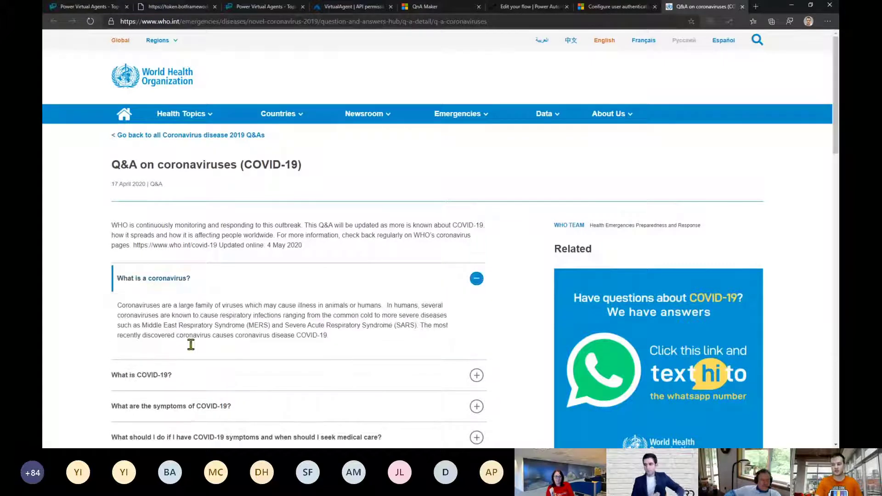
{"action": "left_click", "coordinate": [256, 23]}
{"action": "key", "text": "ctrl+c"}
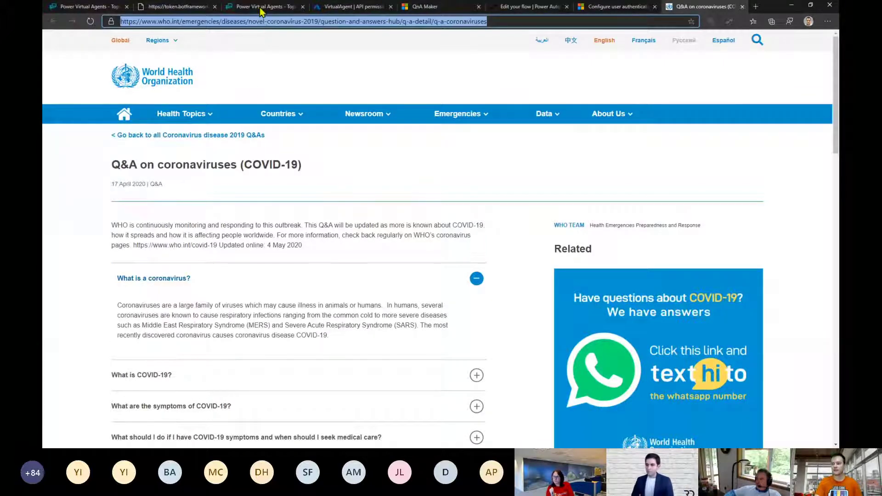
{"action": "left_click", "coordinate": [260, 7]}
{"action": "left_click", "coordinate": [445, 162]}
{"action": "key", "text": "ctrl+v"}
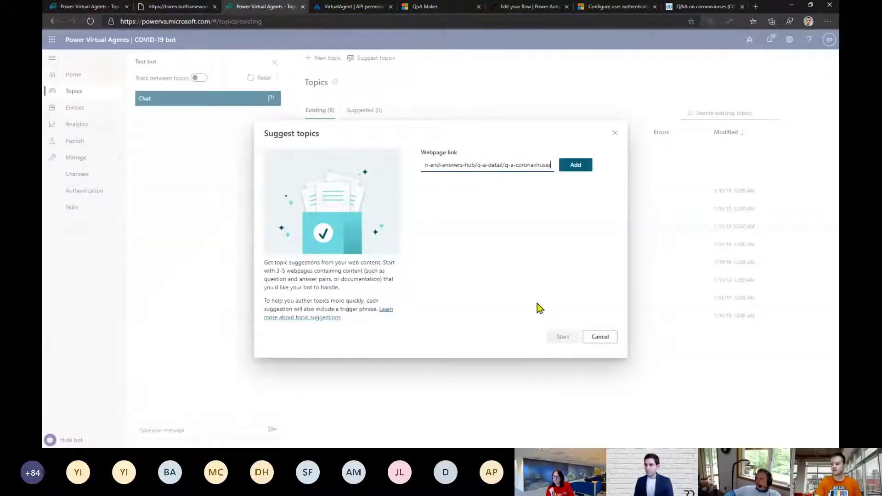
{"action": "left_click", "coordinate": [575, 165]}
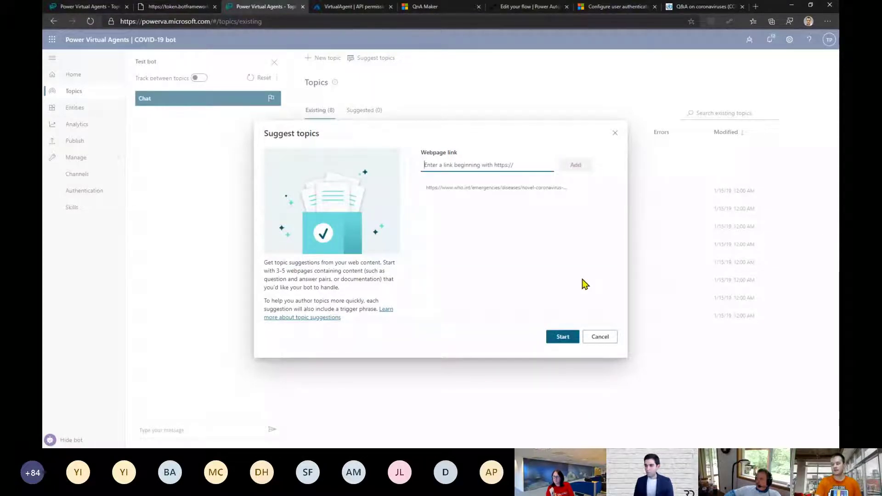
{"action": "left_click", "coordinate": [562, 340]}
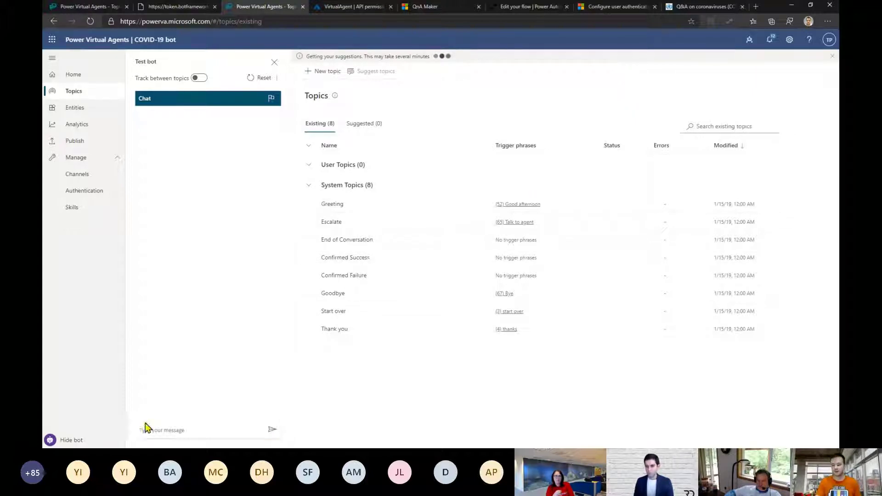
Step: Send 'Hi i have a question', 'I' and 'I have questio' to the COVID-19 test bot
{"action": "left_click", "coordinate": [157, 430]}
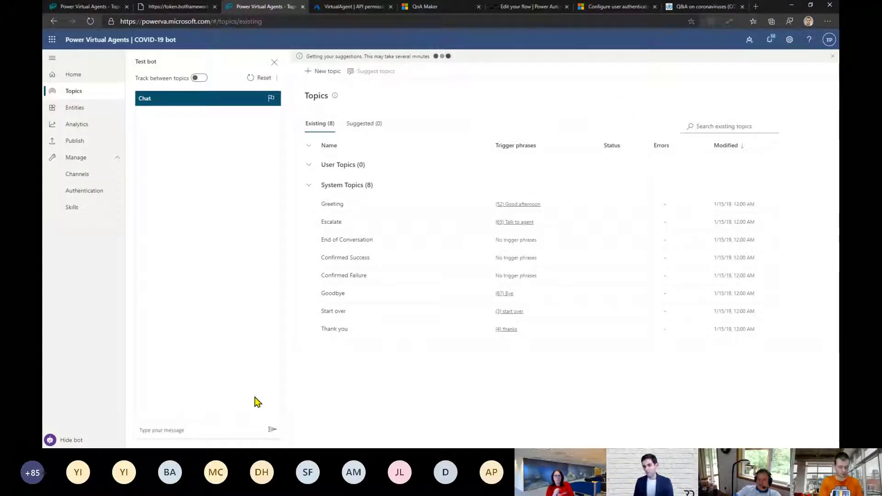
{"action": "type", "text": "Hi i ha"}
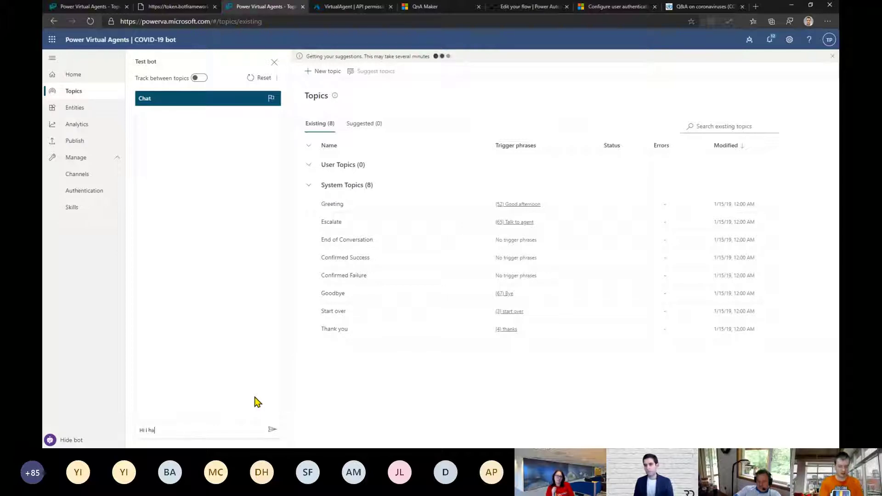
{"action": "type", "text": "ve a question"}
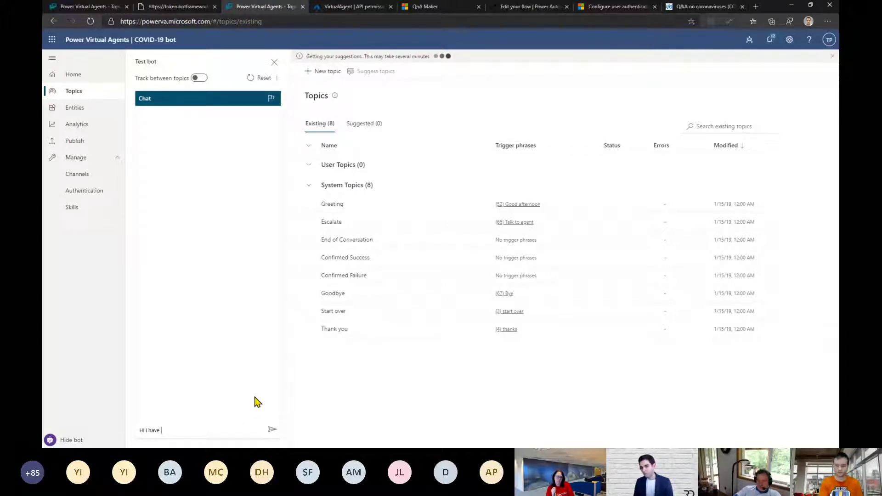
{"action": "key", "text": "Return"}
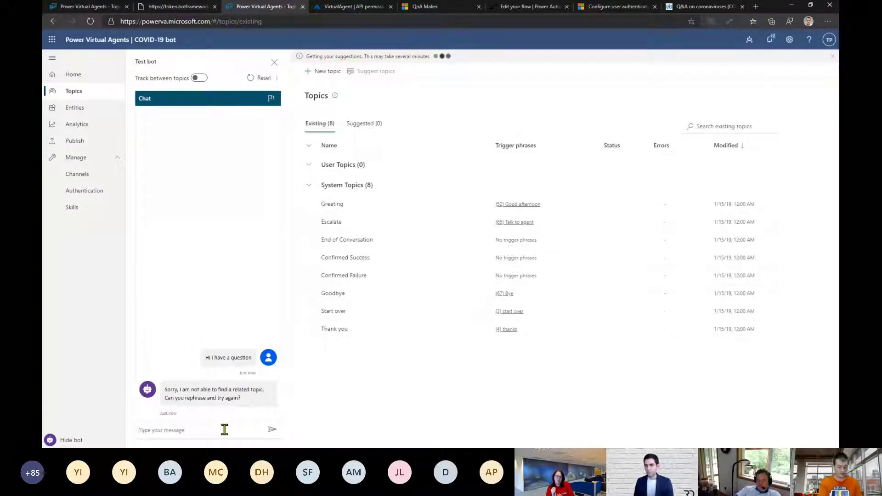
{"action": "type", "text": "IU have a qustion"}
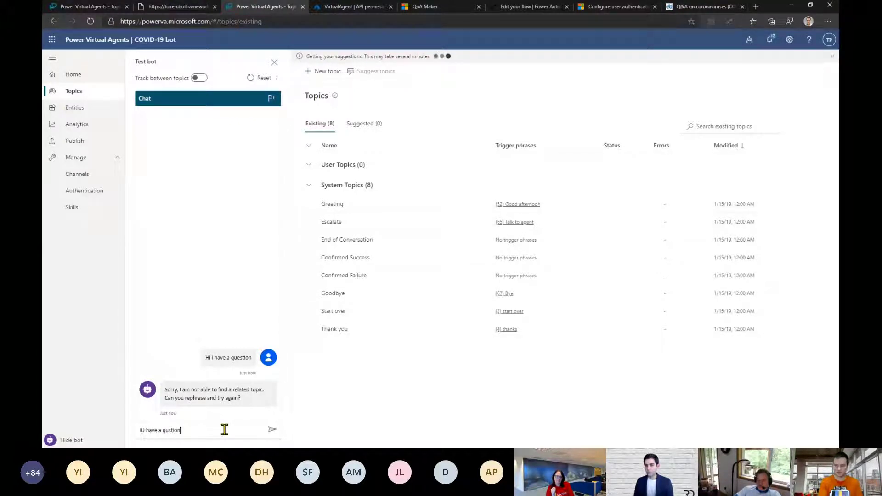
{"action": "key", "text": "Return"}
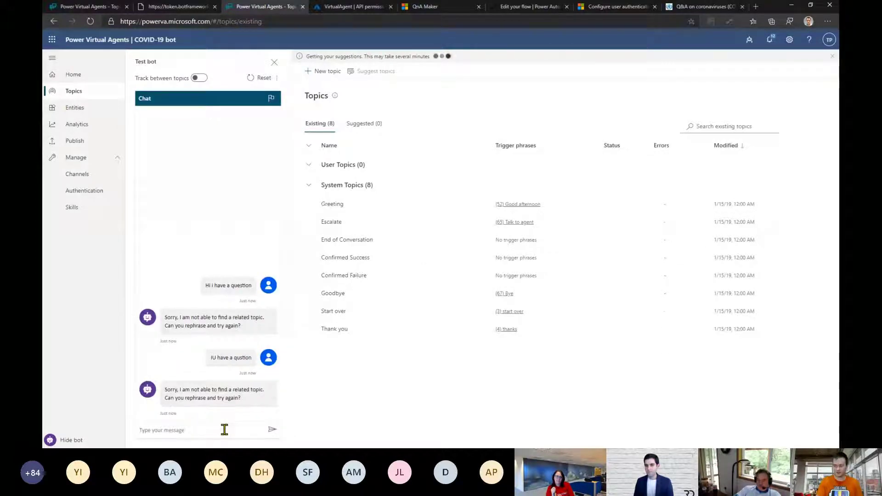
{"action": "type", "text": "I have questions"}
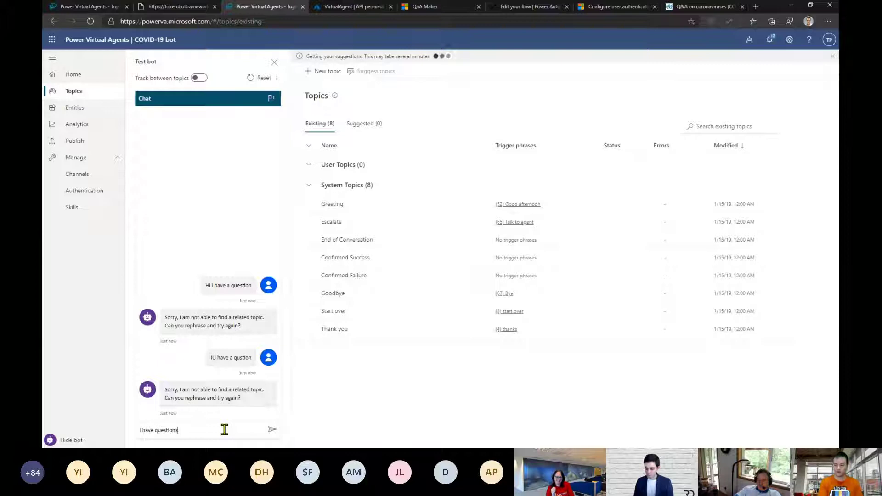
{"action": "key", "text": "Return"}
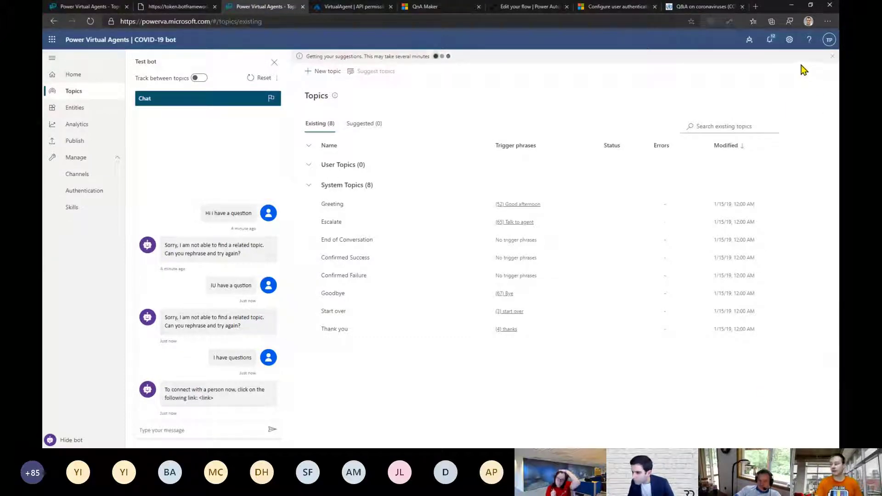
Step: Add the Fallback system topic from Settings and open it, showing its 'One moment' message and Escalate redirect
{"action": "left_click", "coordinate": [790, 41]}
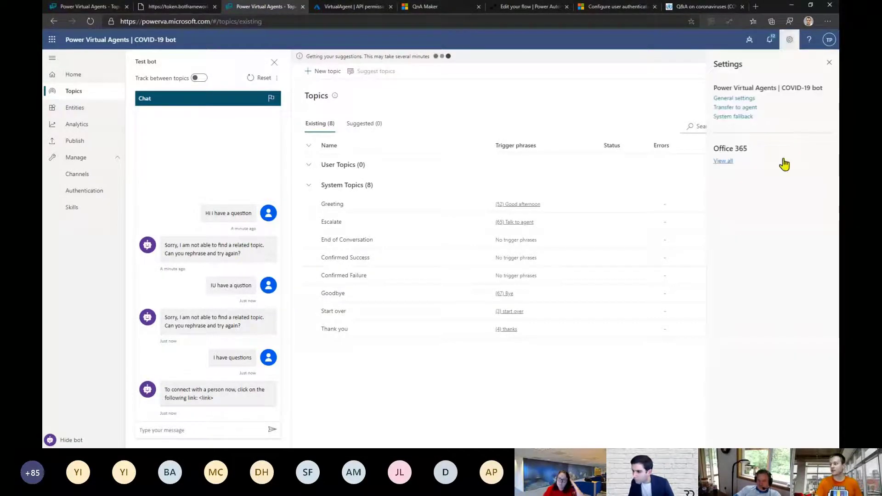
{"action": "left_click", "coordinate": [741, 117]}
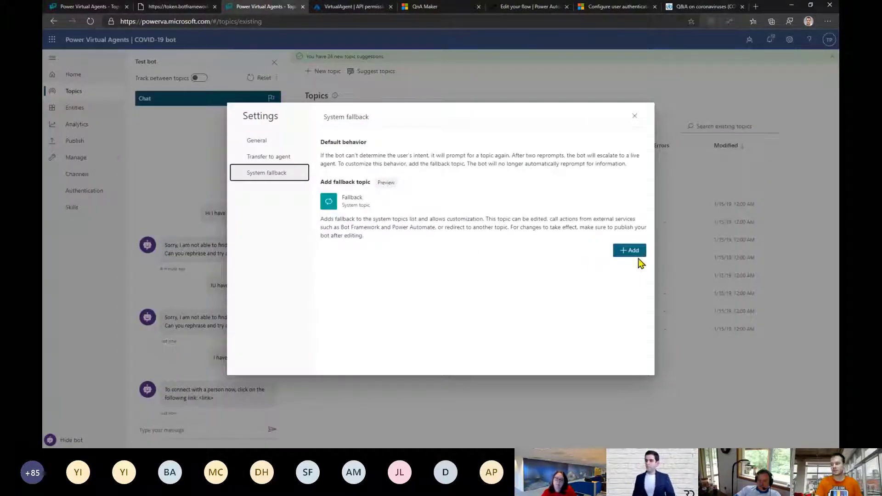
{"action": "left_click", "coordinate": [632, 252]}
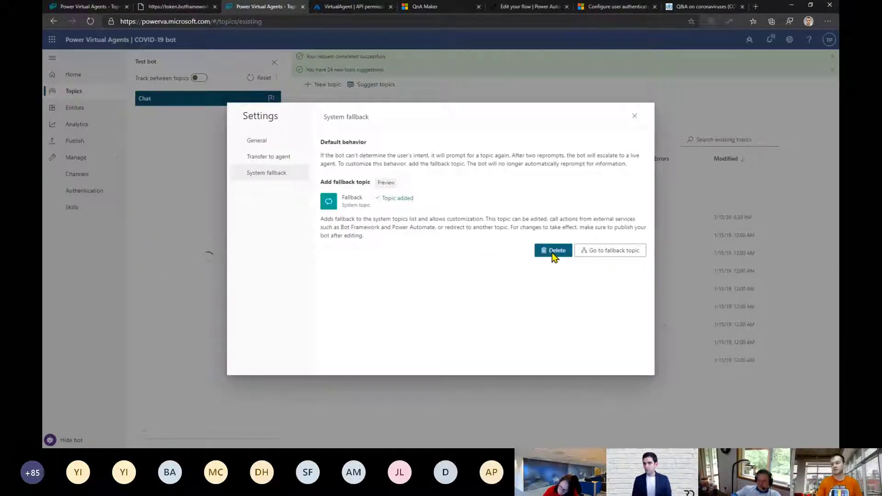
{"action": "left_click", "coordinate": [600, 255]}
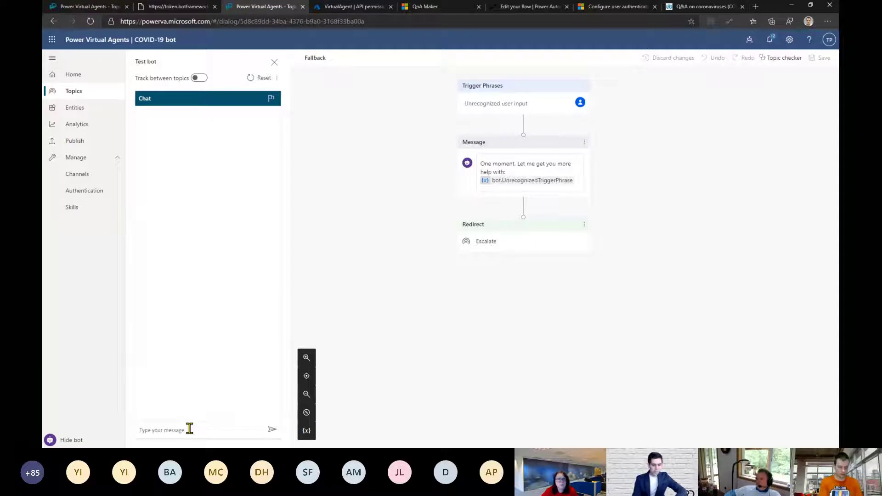
Step: Send 'Hi I have a question' to the test bot, get the fallback reply, then return to Topics
{"action": "type", "text": "Hi"}
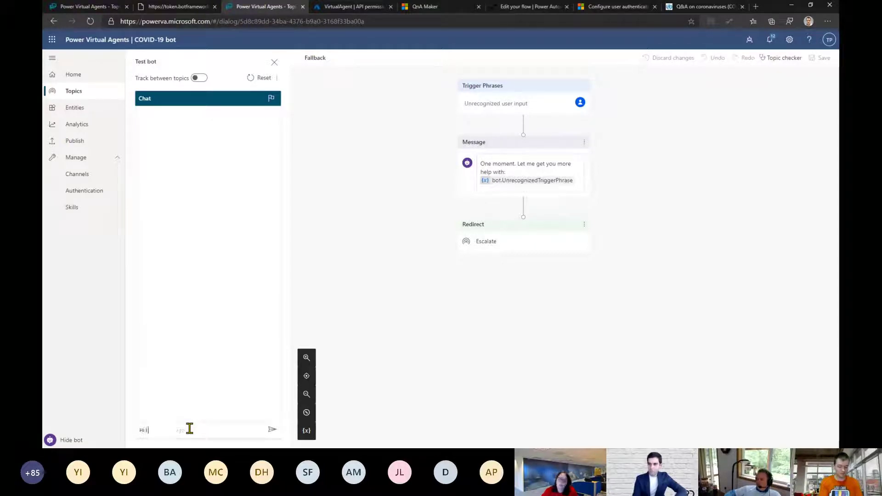
{"action": "type", "text": " I have a questio"}
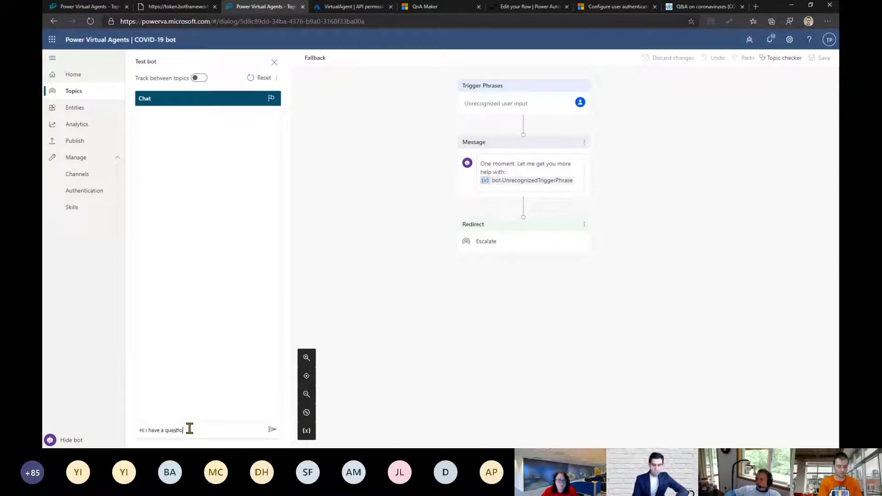
{"action": "type", "text": "n"}
{"action": "key", "text": "Return"}
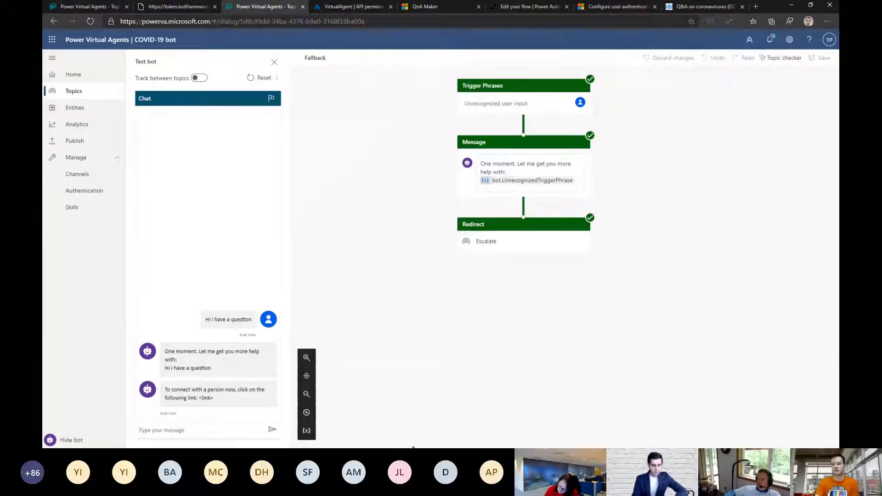
{"action": "left_click", "coordinate": [90, 93]}
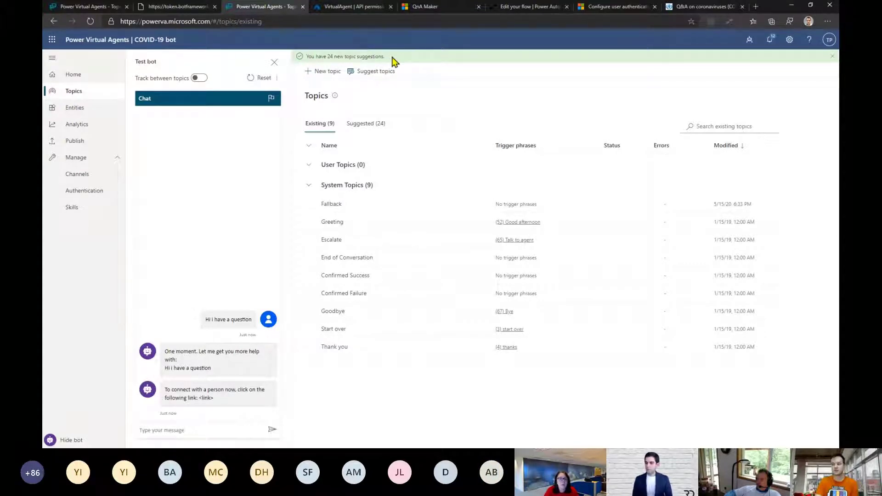
Step: Select all 24 WHO-sourced suggested topics and add them, bringing existing topics to 33
{"action": "left_click_drag", "start_coordinate": [386, 57], "coordinate": [321, 58]}
{"action": "left_click", "coordinate": [321, 58]}
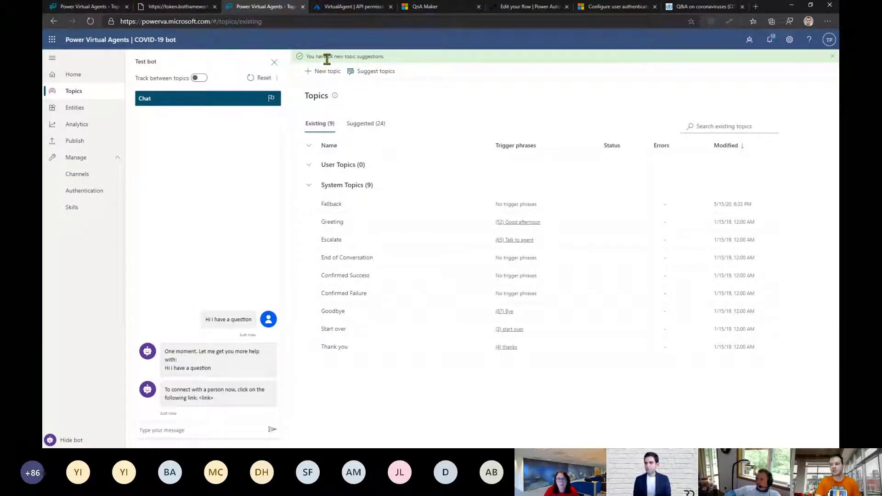
{"action": "left_click", "coordinate": [371, 129]}
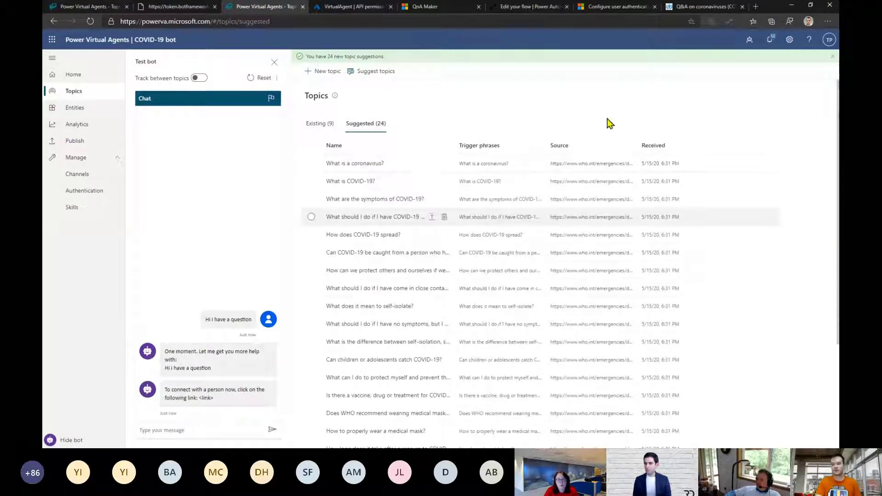
{"action": "left_click", "coordinate": [689, 12]}
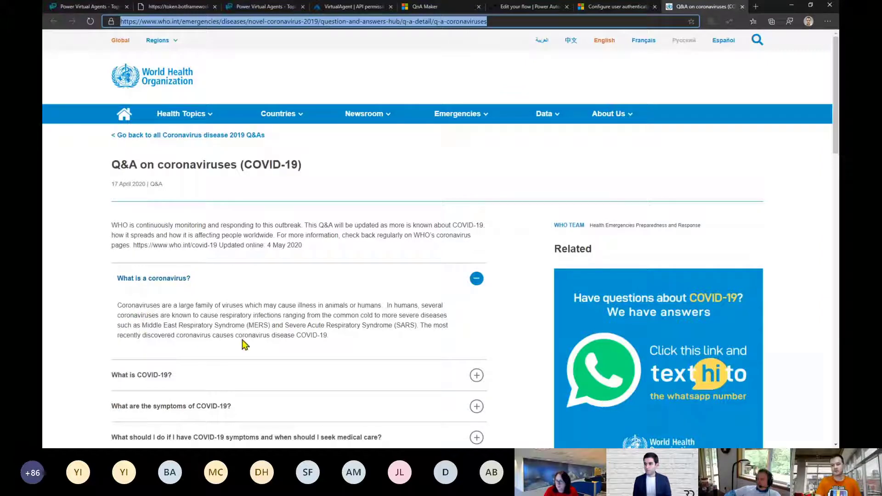
{"action": "left_click", "coordinate": [246, 7]}
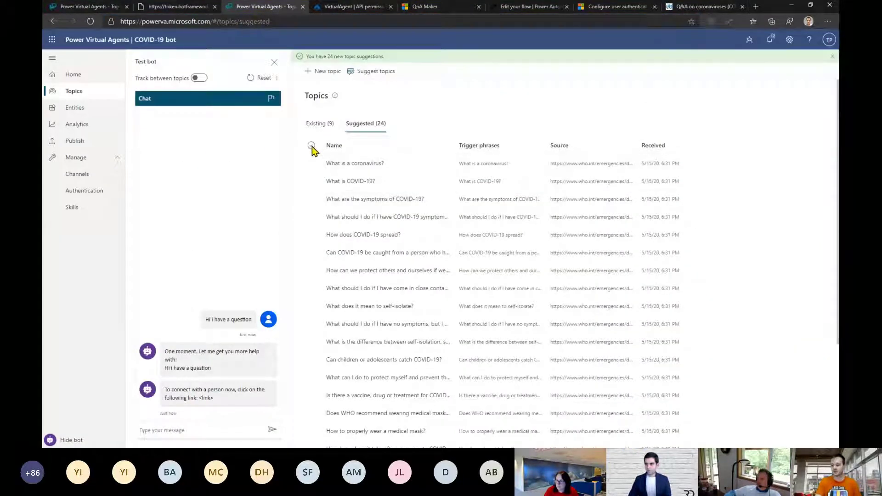
{"action": "left_click", "coordinate": [311, 146]}
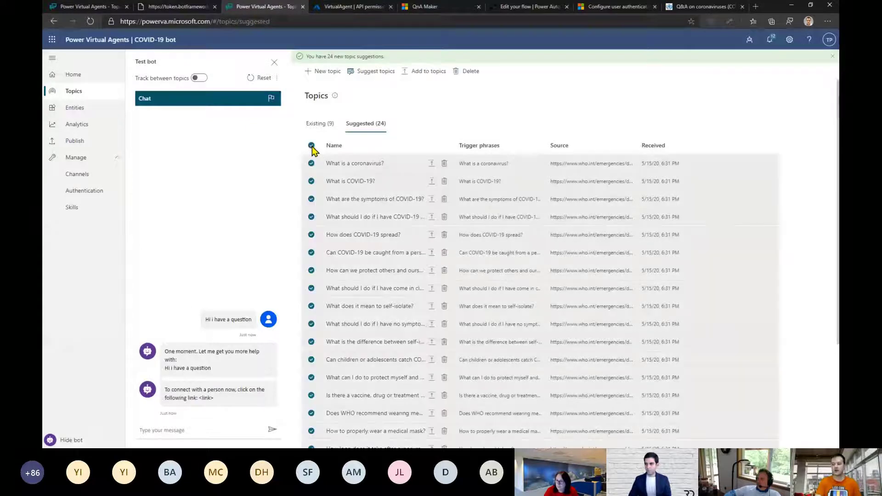
{"action": "left_click", "coordinate": [430, 72]}
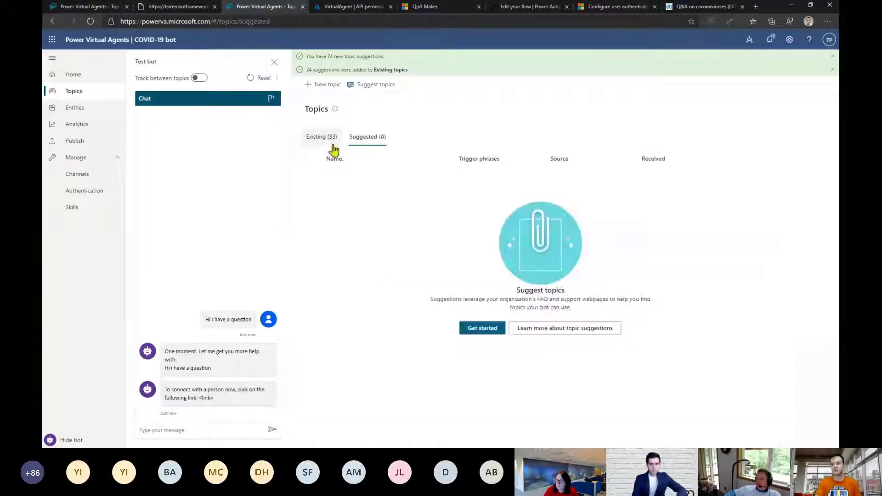
Step: Check the Existing (33) topics list, then ask the test bot 'How covid spreads?', which gets the fallback reply
{"action": "left_click", "coordinate": [331, 142]}
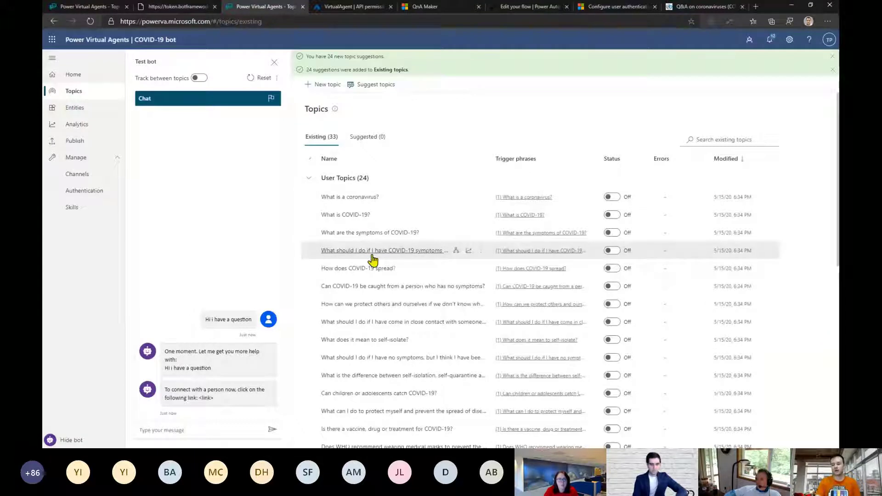
{"action": "left_click", "coordinate": [193, 429]}
{"action": "type", "text": "How co"}
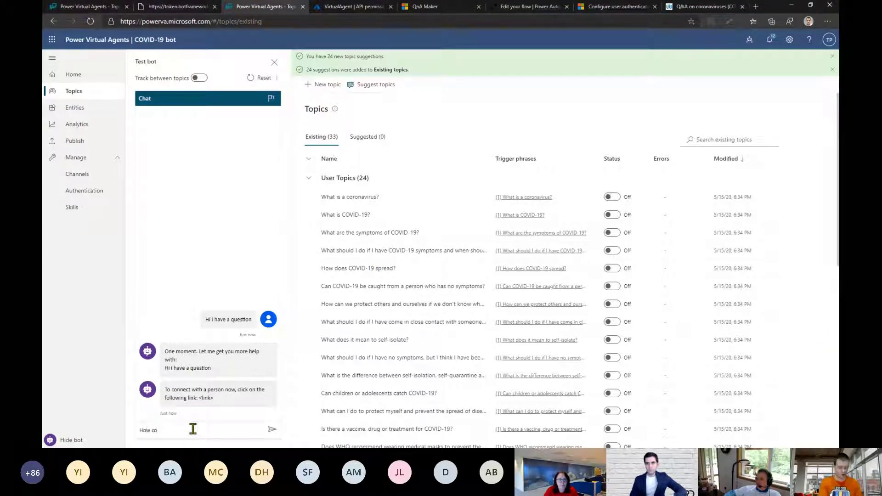
{"action": "type", "text": "vid s"}
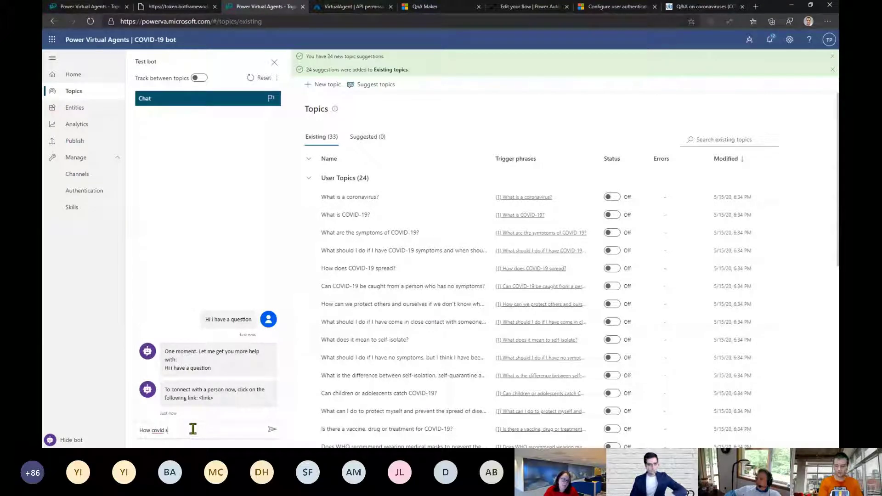
{"action": "type", "text": "preads?"}
{"action": "key", "text": "Return"}
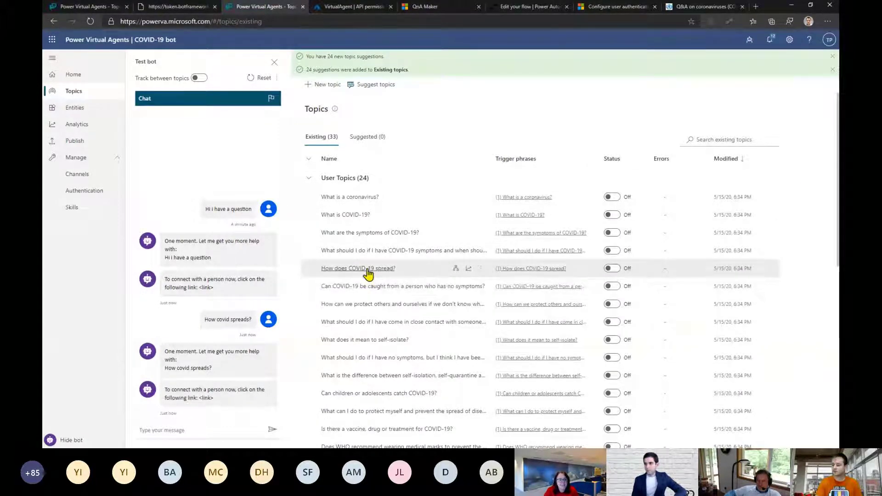
Step: Send the copied 'How does COVID-19 spread?' trigger phrase to the test bot, which still falls back
{"action": "left_click", "coordinate": [321, 271]}
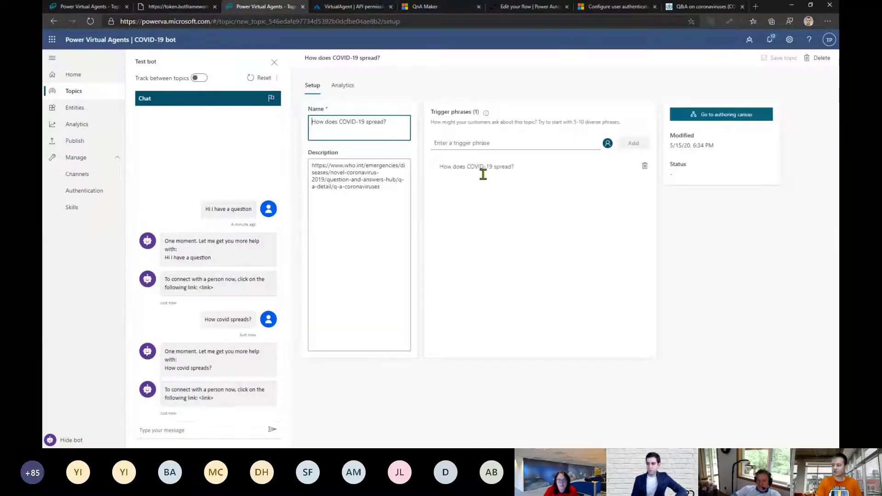
{"action": "left_click", "coordinate": [486, 167]}
{"action": "key", "text": "ctrl+c"}
{"action": "left_click", "coordinate": [205, 431]}
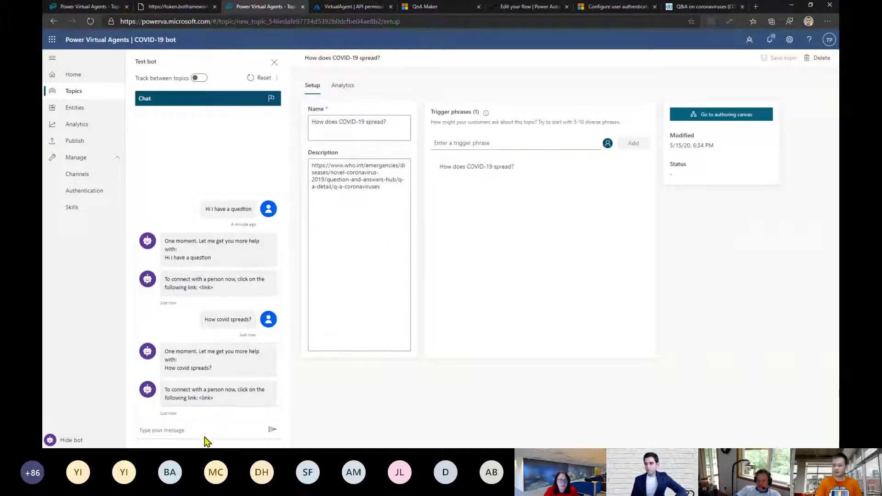
{"action": "key", "text": "ctrl+v"}
{"action": "key", "text": "Return"}
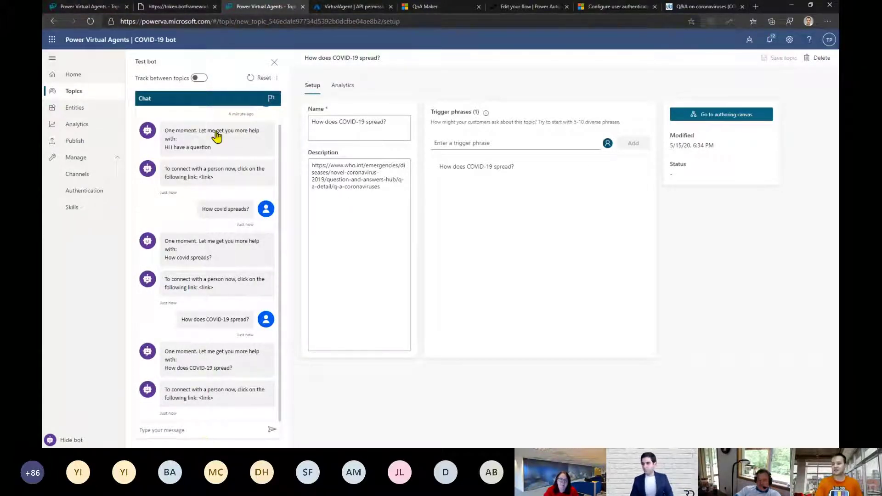
{"action": "left_click", "coordinate": [85, 94]}
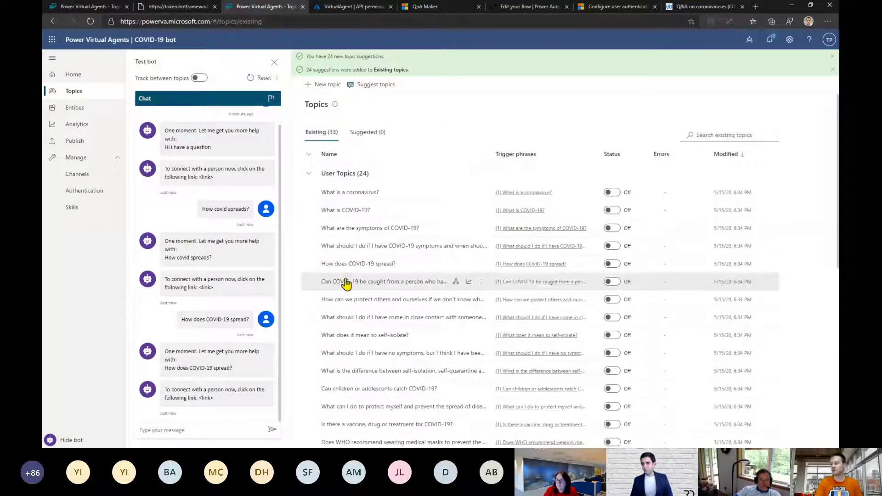
Step: Turn on the What is COVID-19? and symptoms of COVID-19 topics
{"action": "scroll", "coordinate": [344, 282], "scroll_direction": "down", "scroll_amount": 1}
{"action": "scroll", "coordinate": [459, 184], "scroll_direction": "up", "scroll_amount": 1}
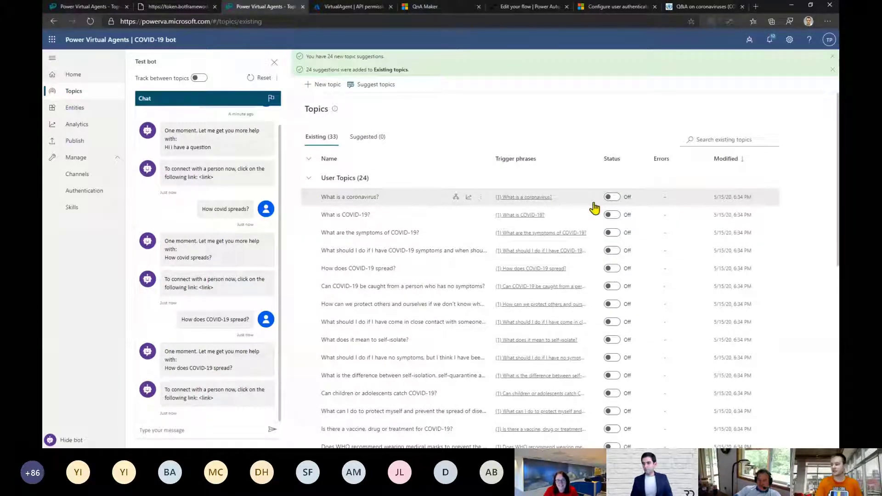
{"action": "left_click", "coordinate": [609, 197]}
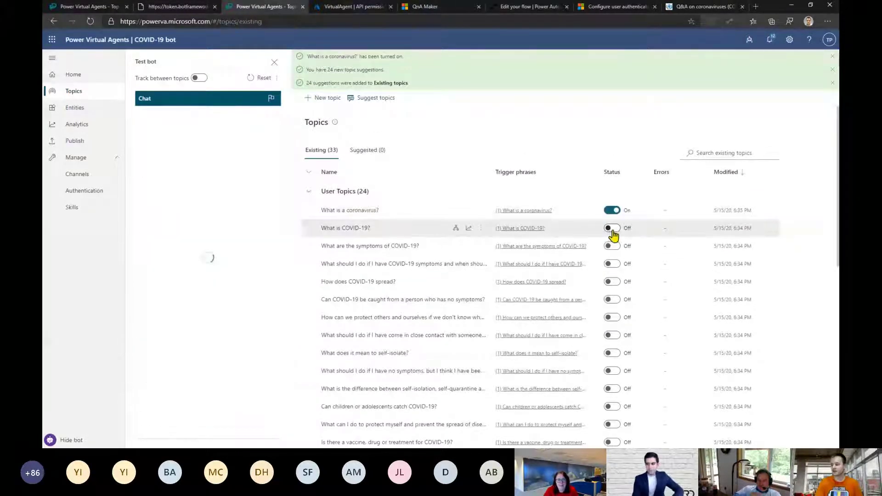
{"action": "left_click", "coordinate": [611, 246]}
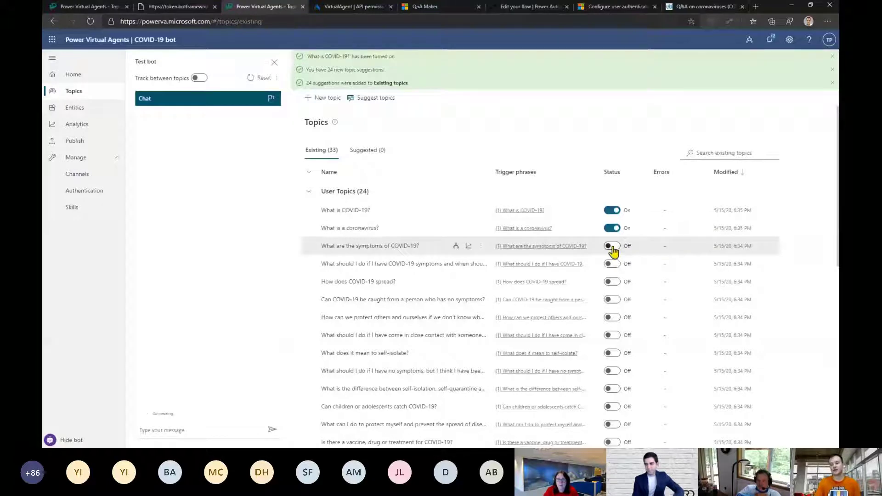
{"action": "left_click", "coordinate": [612, 246]}
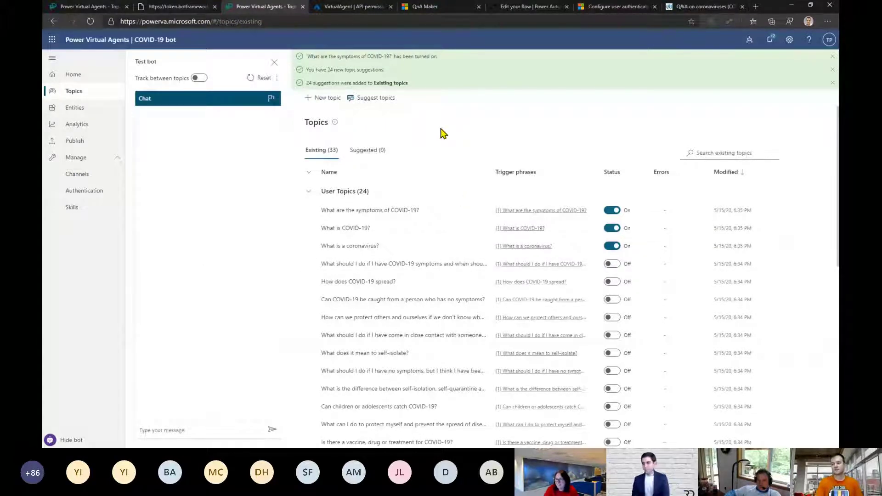
Step: Ask the test bot 'What is COVID' and get an answer, then switch to the COVID-QnA knowledge base
{"action": "left_click", "coordinate": [238, 429]}
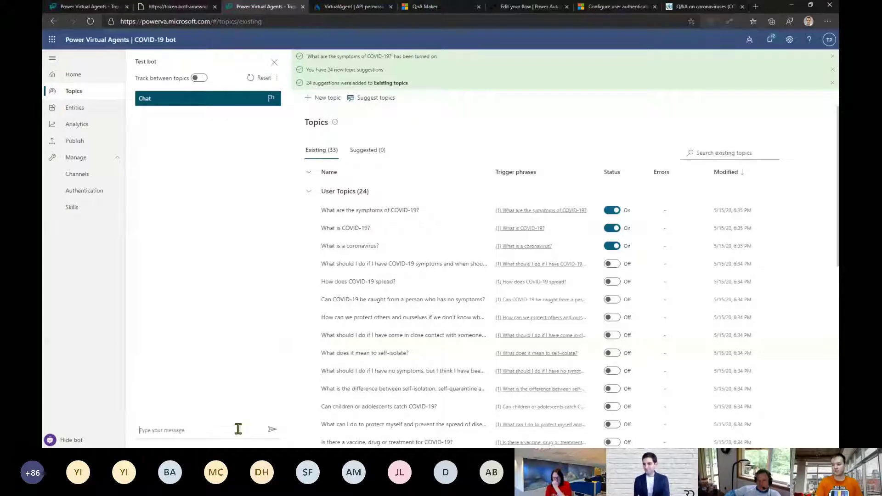
{"action": "type", "text": "Waht"}
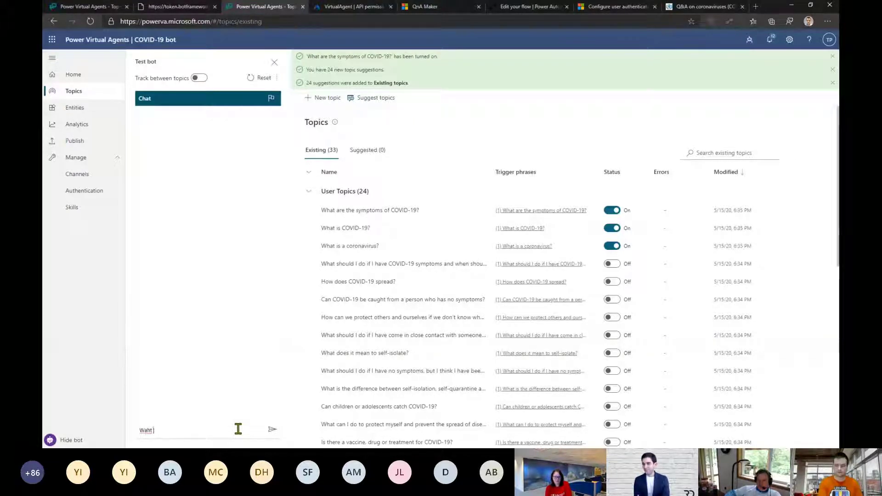
{"action": "type", "text": " ios"}
{"action": "key", "text": "ctrl+a"}
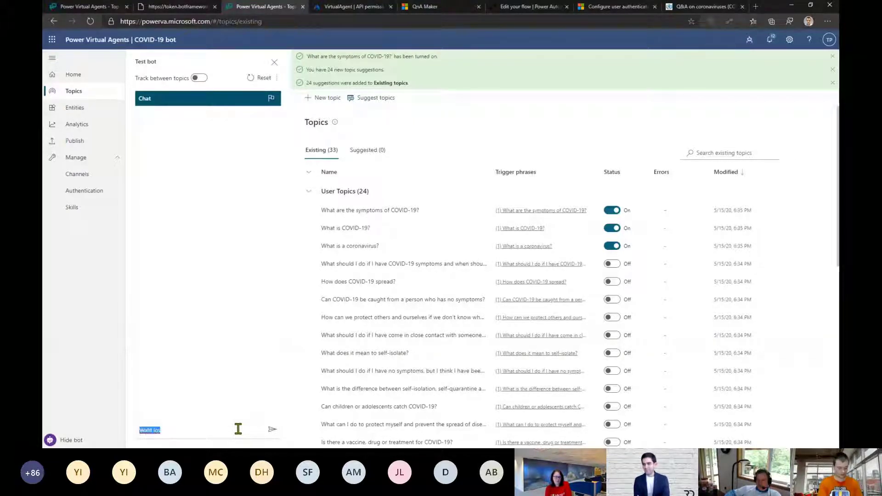
{"action": "type", "text": "What is COVI"}
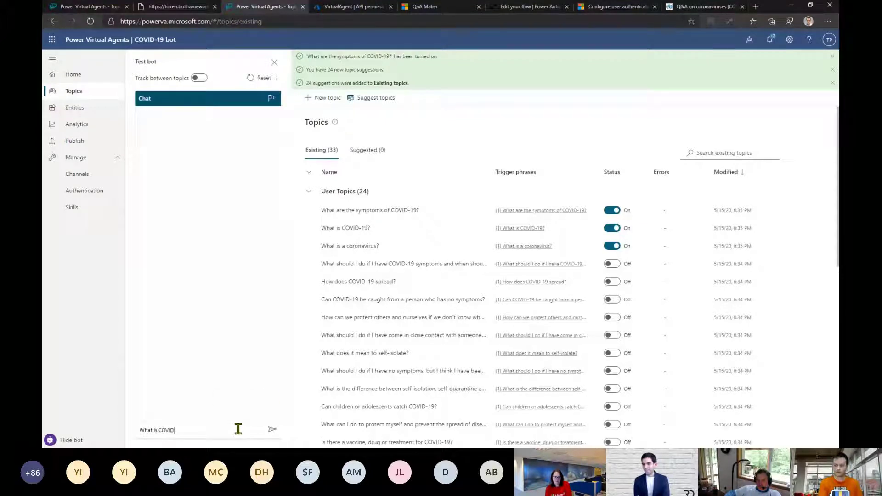
{"action": "type", "text": "D"}
{"action": "key", "text": "Return"}
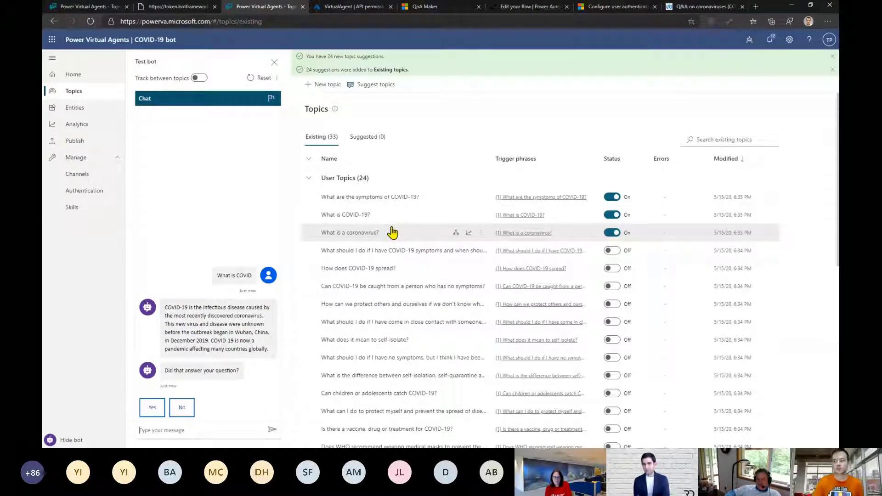
{"action": "left_click", "coordinate": [441, 7]}
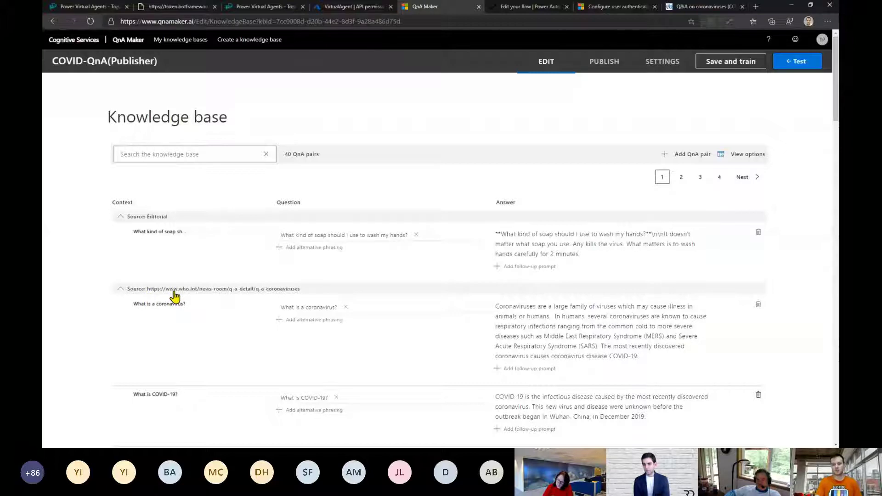
Step: Scroll through the WHO coronavirus questions in COVID-QnA, then go back to Power Virtual Agents
{"action": "scroll", "coordinate": [190, 296], "scroll_direction": "down", "scroll_amount": 4}
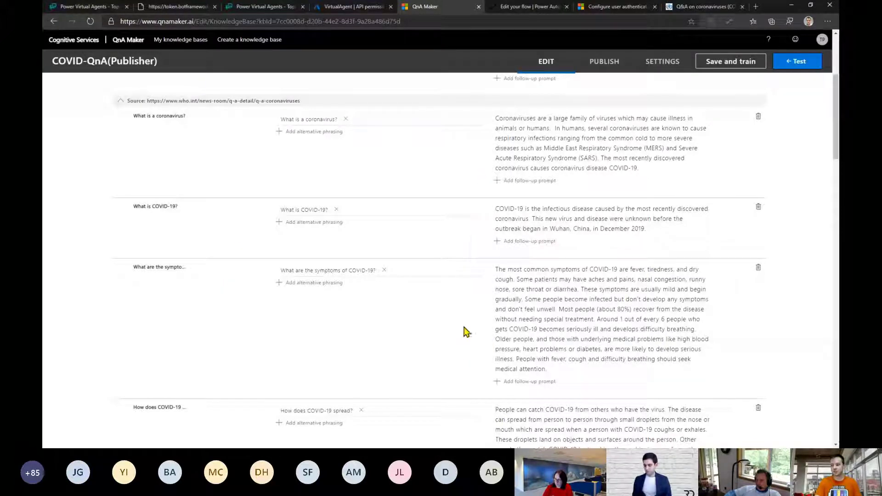
{"action": "scroll", "coordinate": [462, 334], "scroll_direction": "up", "scroll_amount": 4}
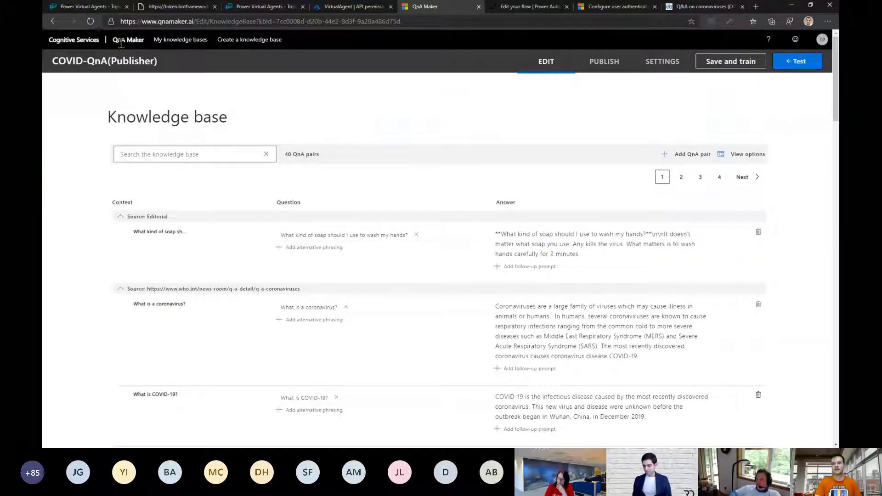
{"action": "left_click", "coordinate": [77, 10]}
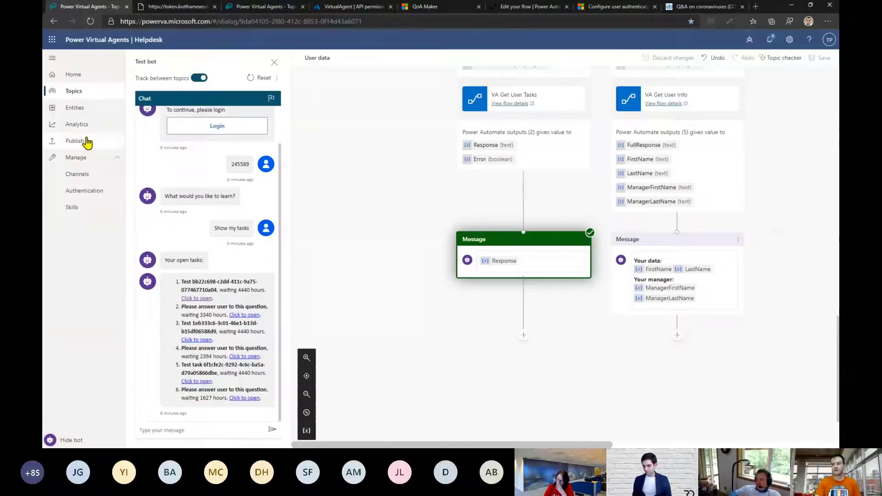
Step: Show the Helpdesk bot's Topics list and open the COVID QnA topic's authoring canvas
{"action": "left_click", "coordinate": [74, 92]}
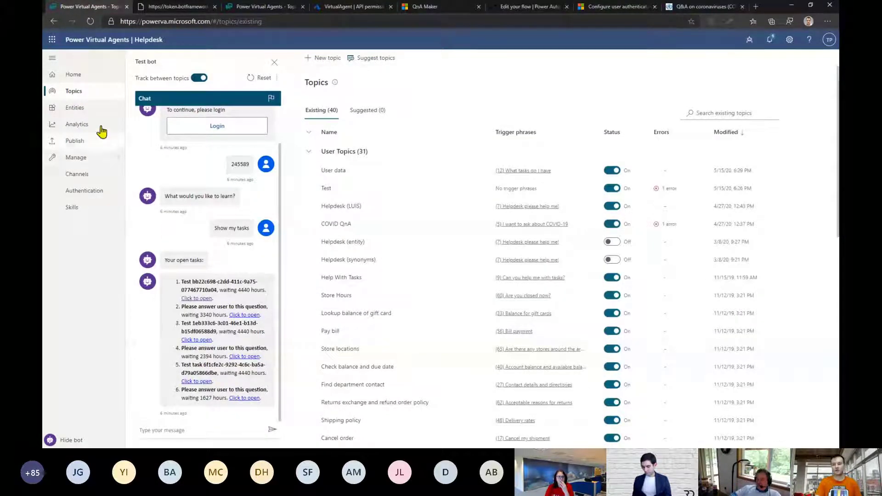
{"action": "left_click", "coordinate": [79, 97]}
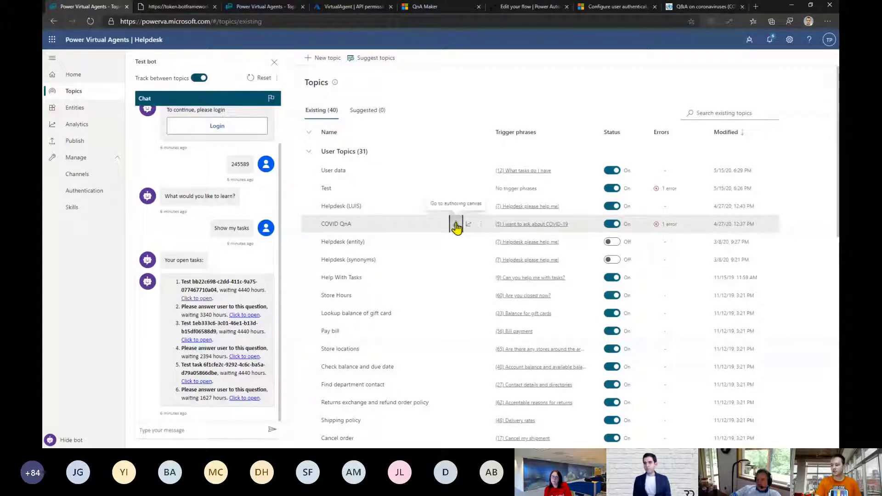
{"action": "left_click", "coordinate": [456, 223]}
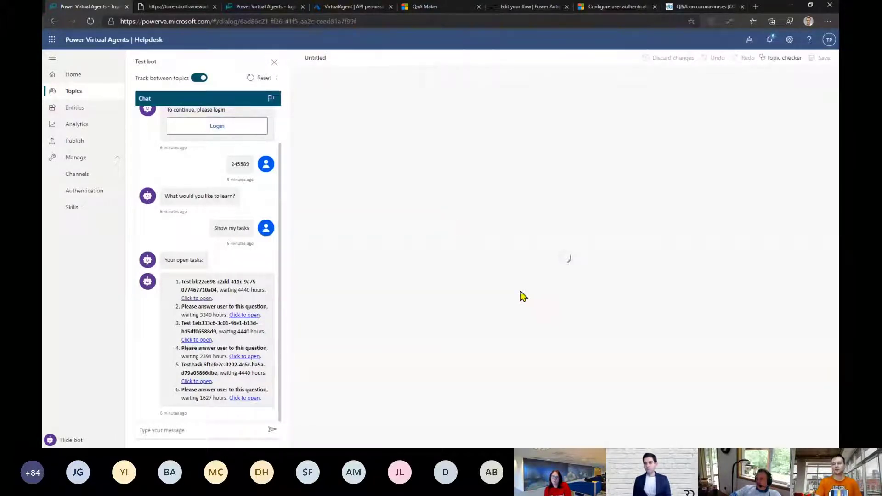
Step: Review the COVID QnA flow passing var_Question_txt to VA Get Answer, and reset the test chat
{"action": "scroll", "coordinate": [457, 242], "scroll_direction": "down", "scroll_amount": 12}
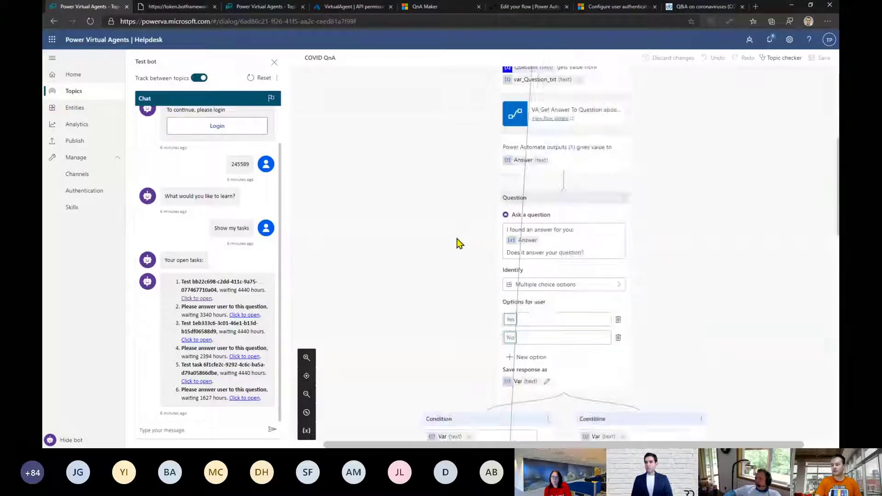
{"action": "scroll", "coordinate": [457, 242], "scroll_direction": "up", "scroll_amount": 5}
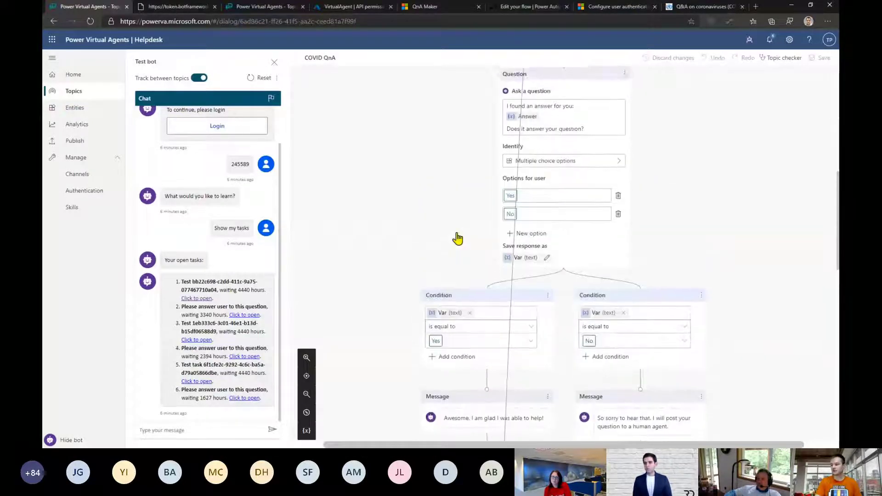
{"action": "scroll", "coordinate": [457, 239], "scroll_direction": "up", "scroll_amount": 3}
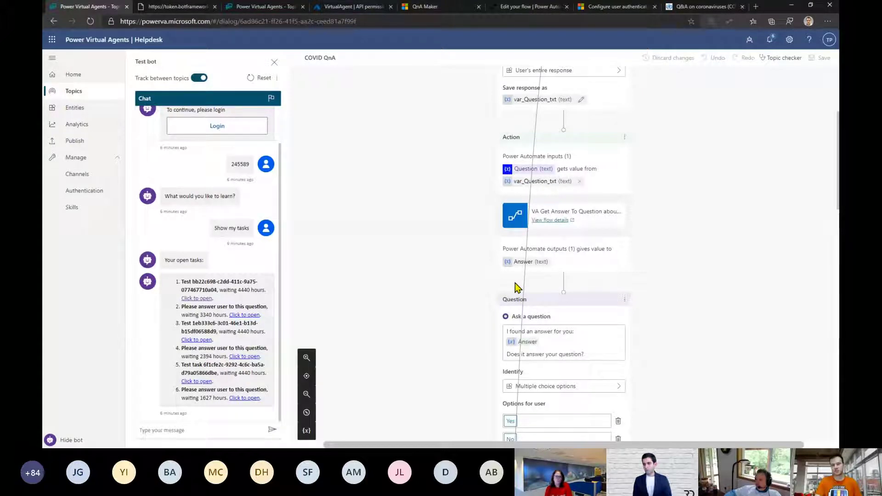
{"action": "left_click", "coordinate": [213, 431]}
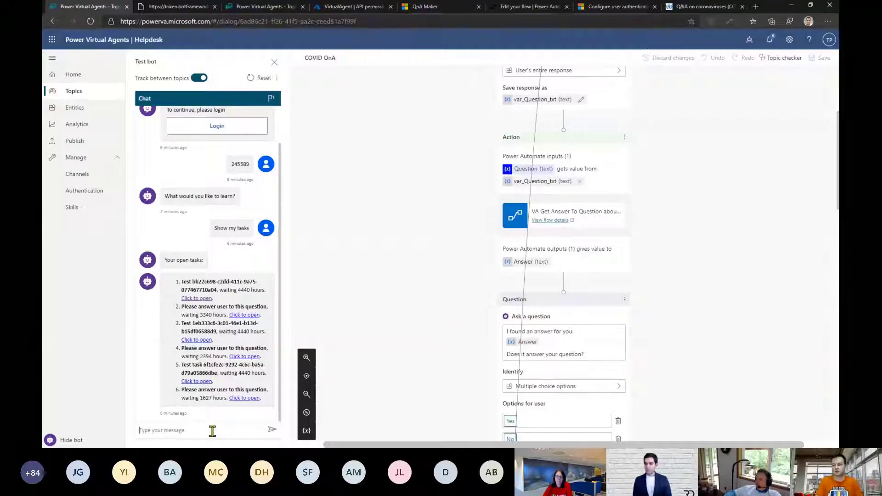
{"action": "left_click", "coordinate": [212, 431]}
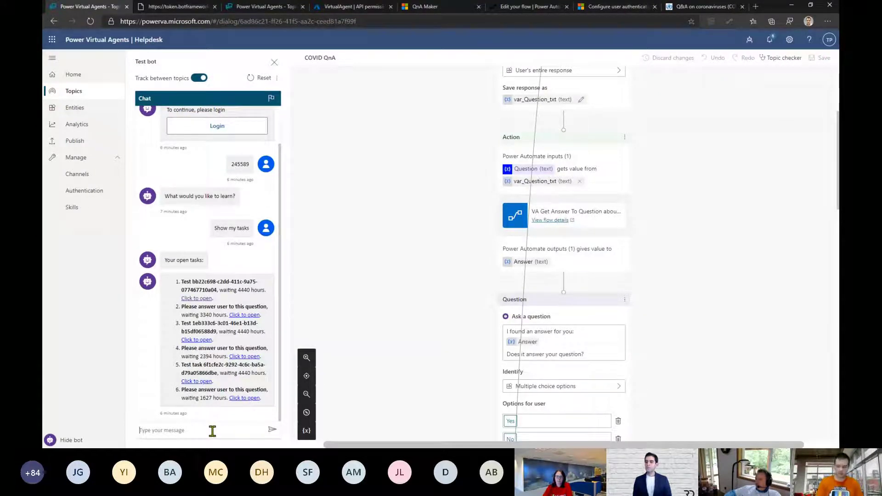
{"action": "left_click", "coordinate": [254, 78]}
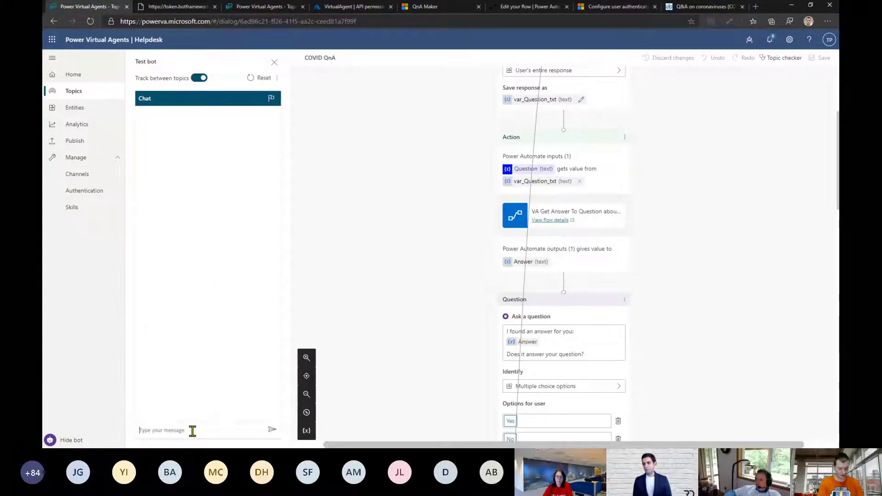
Step: Send 'I have a question about a COVID19', then 'How long should I stay home?' in the test chat
{"action": "type", "text": "I have a question about a COVID"}
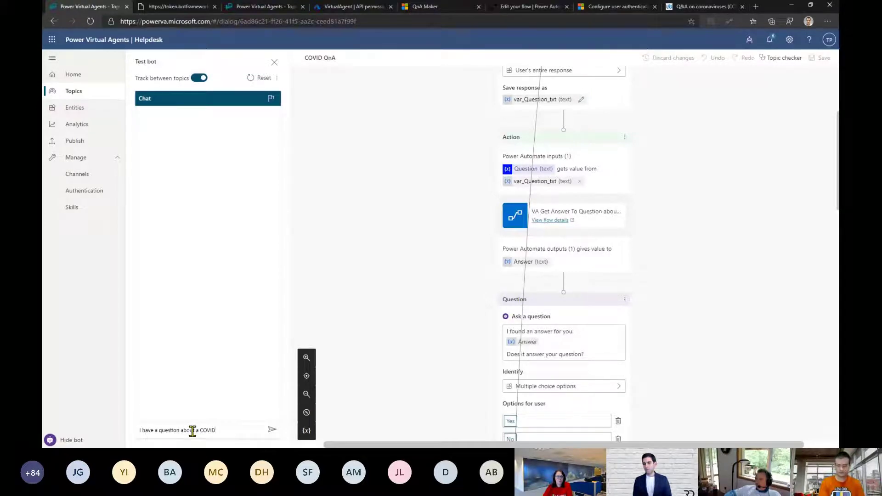
{"action": "key", "text": "Return"}
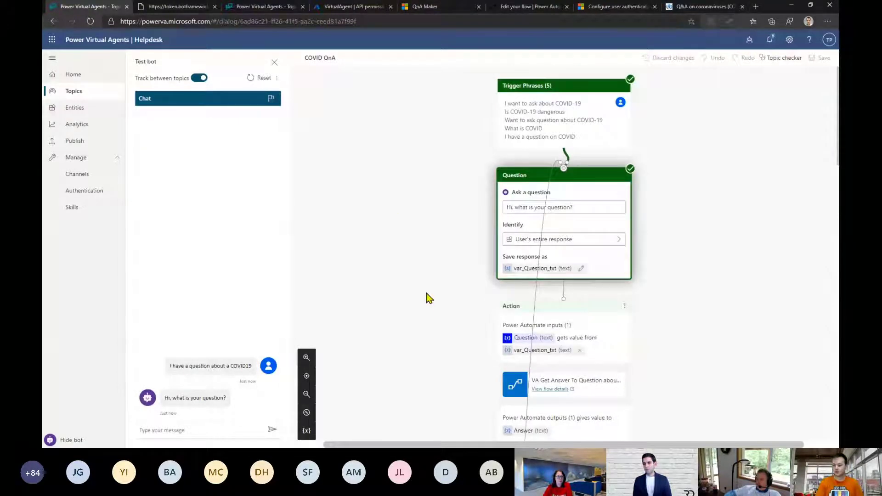
{"action": "left_click", "coordinate": [255, 429]}
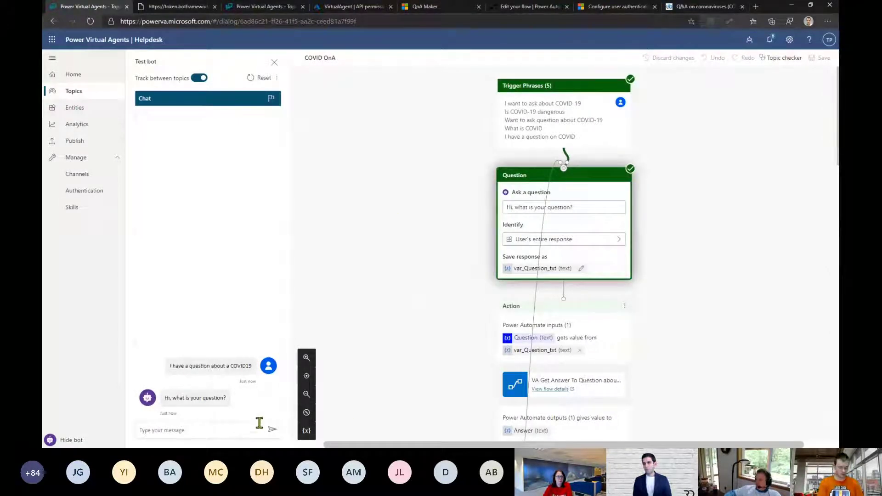
{"action": "type", "text": "How lon"}
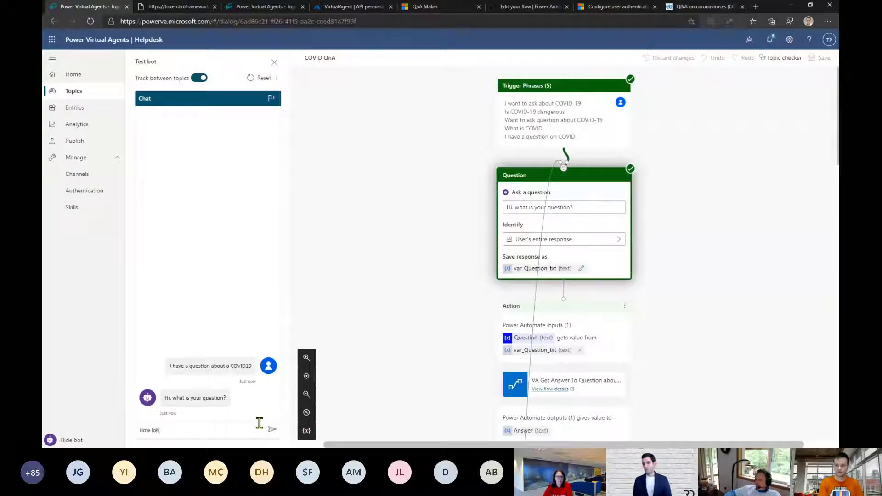
{"action": "type", "text": "g should I stay home?"}
{"action": "key", "text": "Return"}
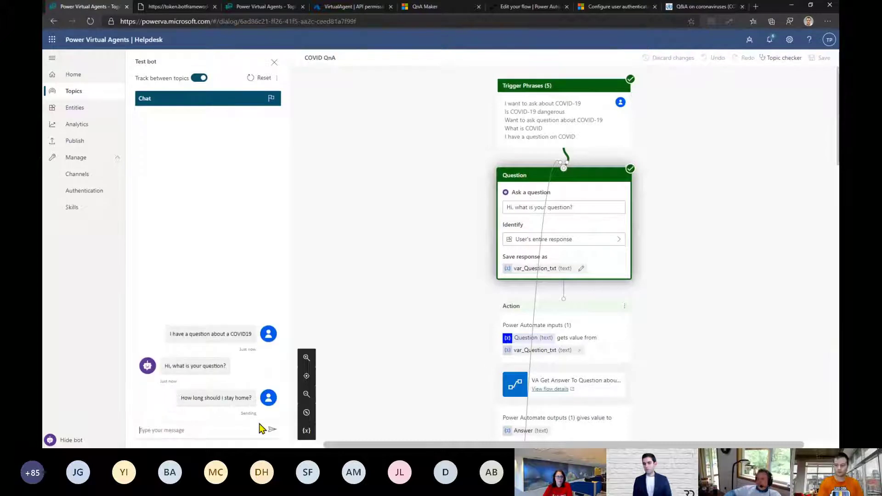
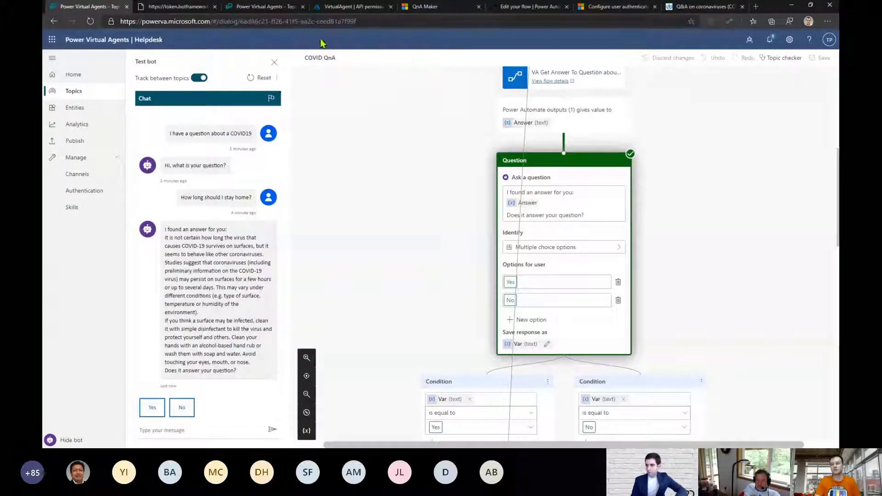
Step: Copy the bot's shareable link from the Demo website channel under Publish > Channels
{"action": "left_click", "coordinate": [381, 19]}
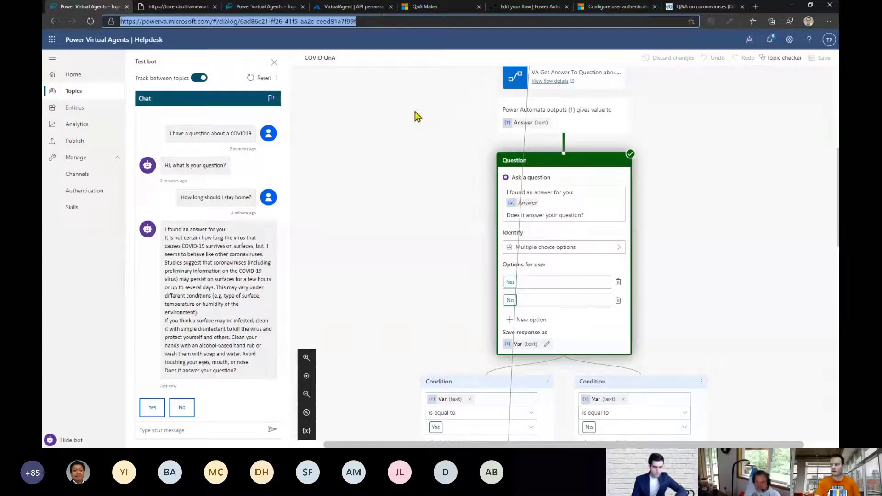
{"action": "left_click", "coordinate": [83, 145]}
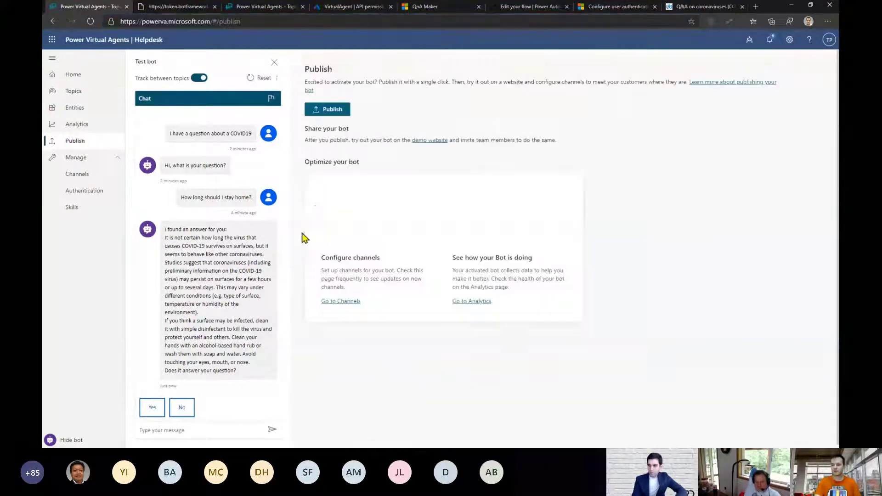
{"action": "left_click", "coordinate": [80, 175]}
{"action": "left_click", "coordinate": [370, 152]}
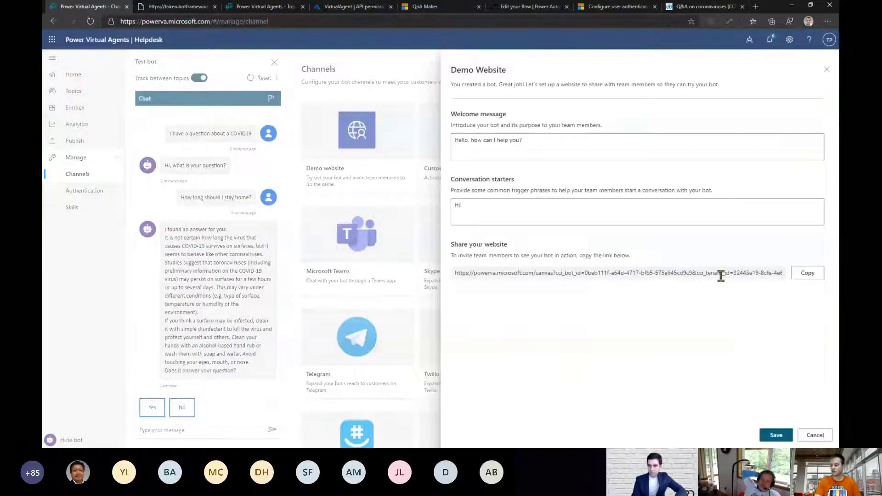
{"action": "left_click", "coordinate": [807, 274]}
Step: Load the demo bot link in a private window and send 'Show my tasks'
{"action": "key", "text": "ctrl+shift+n"}
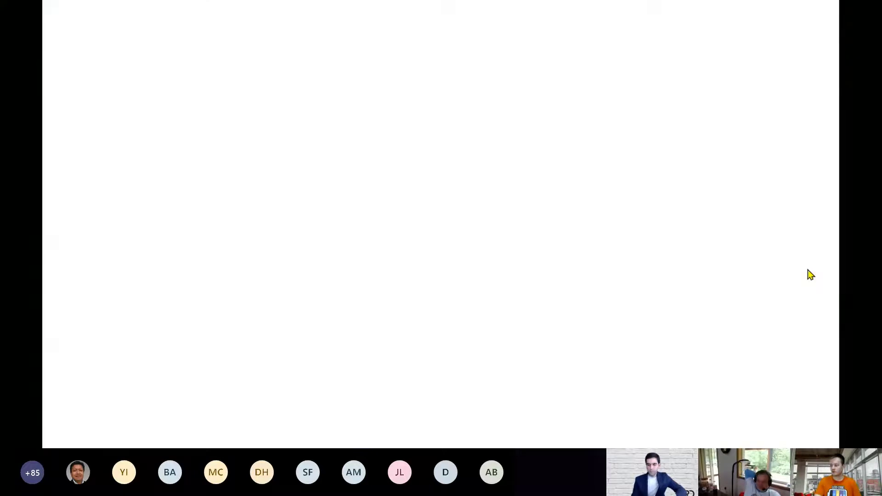
{"action": "key", "text": "ctrl+v"}
{"action": "key", "text": "Return"}
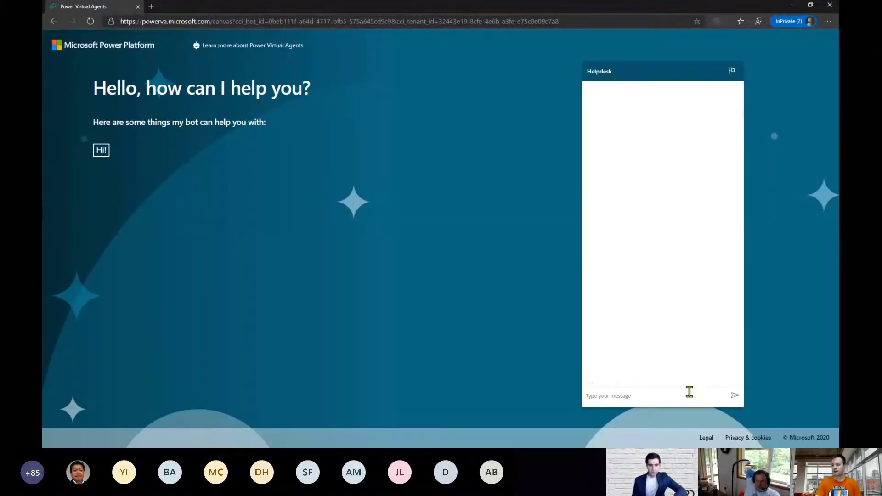
{"action": "left_click", "coordinate": [682, 395]}
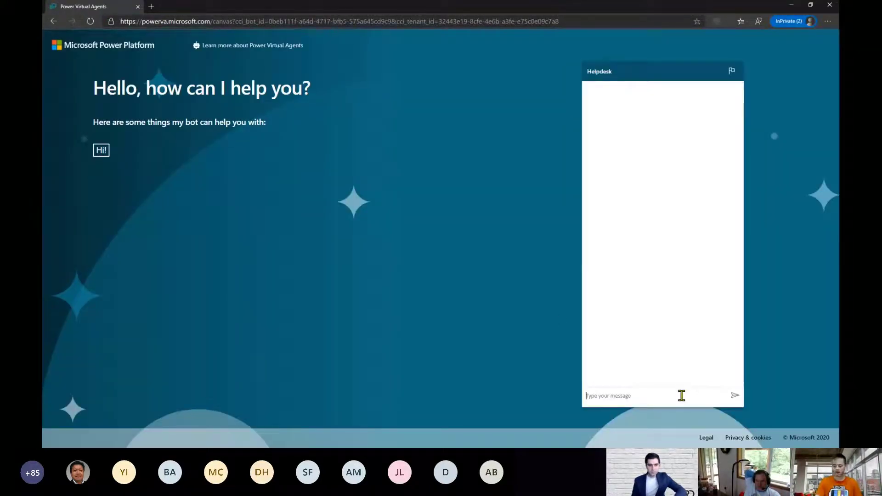
{"action": "type", "text": "SHo"}
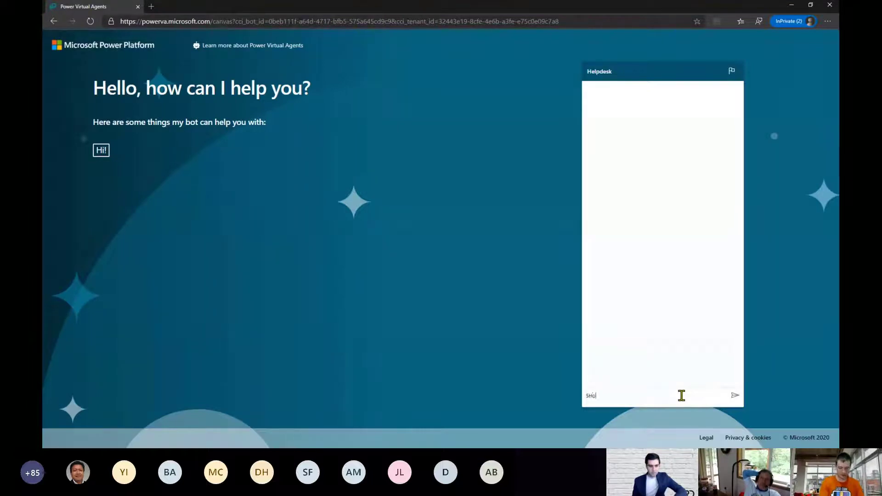
{"action": "type", "text": "w my tasks"}
{"action": "key", "text": "Return"}
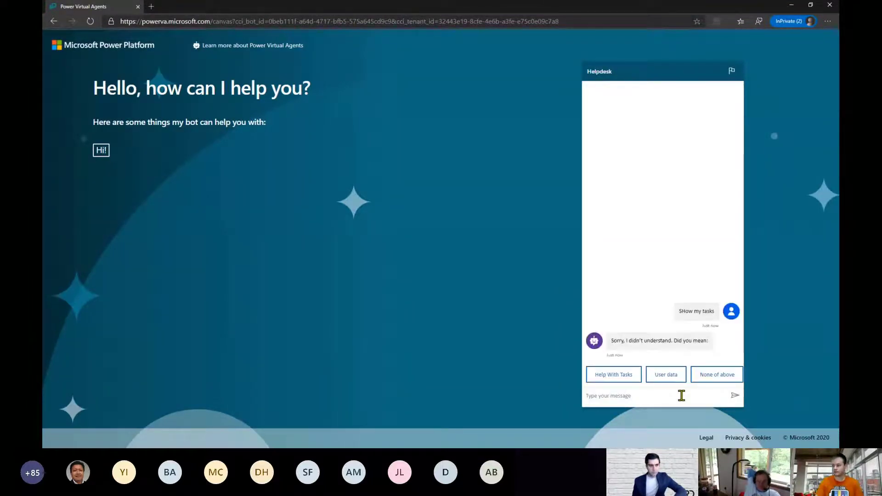
Step: Choose User data, start the bot's Login, then close the private window
{"action": "left_click", "coordinate": [658, 380]}
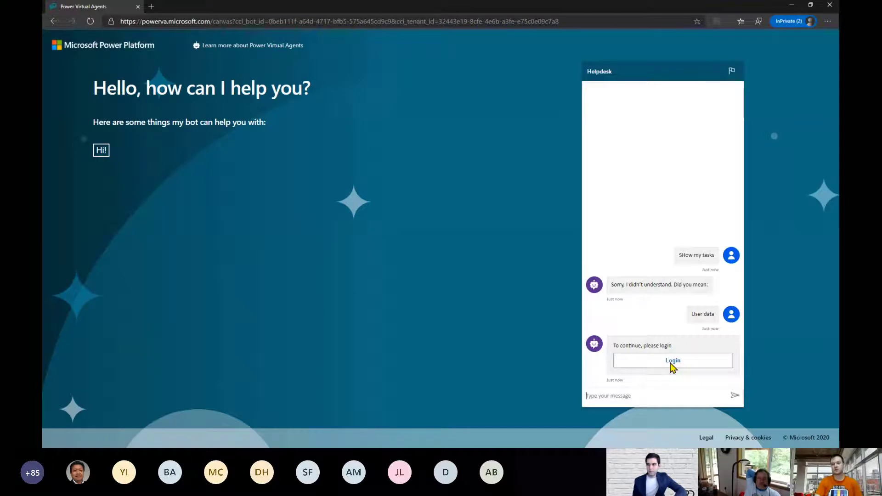
{"action": "left_click", "coordinate": [671, 363]}
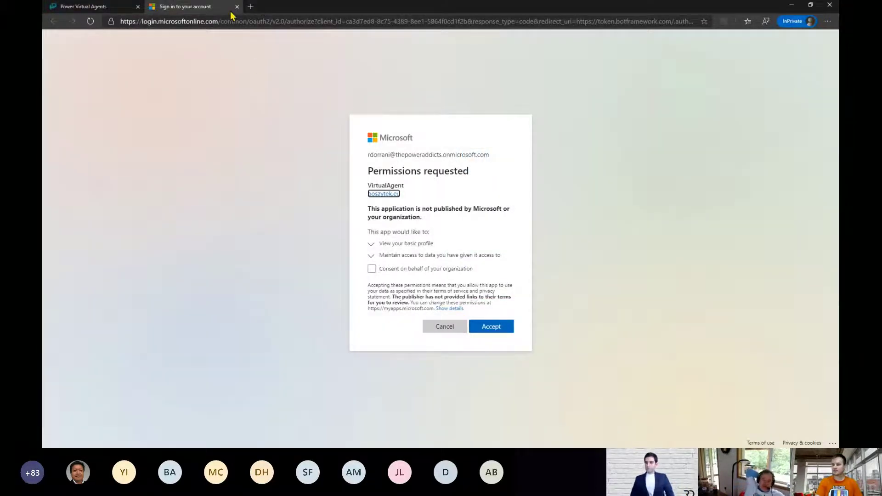
{"action": "left_click", "coordinate": [121, 10]}
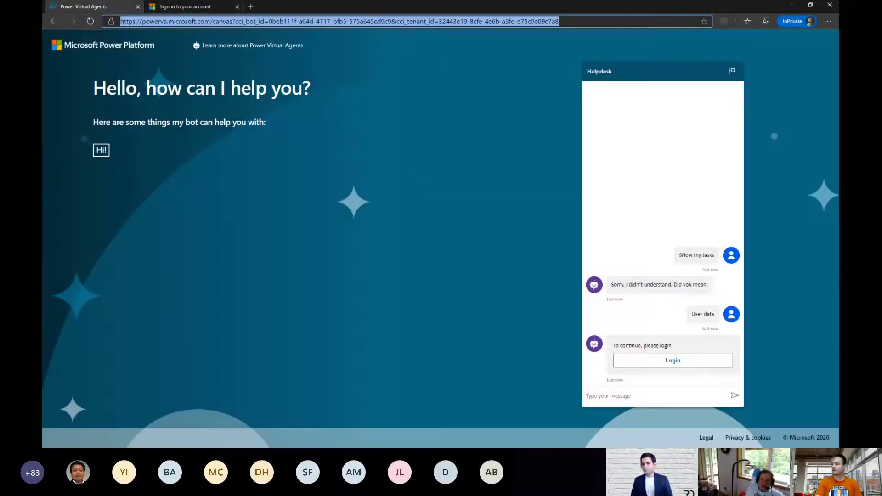
{"action": "left_click", "coordinate": [829, 6]}
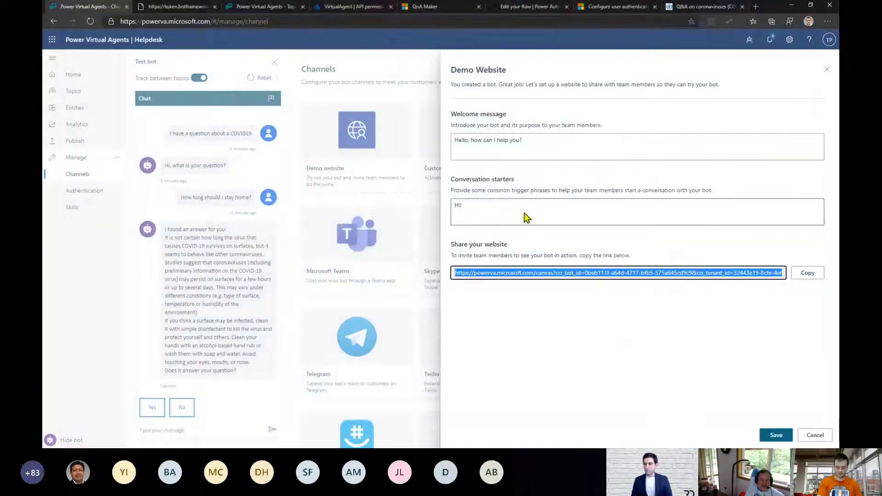
Step: Load the demo bot link in a new private window
{"action": "key", "text": "ctrl+shift+n"}
{"action": "type", "text": "https://powerva.microsoft.com/canvas?cci_bot_id=0beb111f-a64d-4717-bfb5-575a645cd9c9&cci_tenant_id=32443e19-8cfe-4e6b-a3fe-e75c0e09c7a8"}
{"action": "key", "text": "Return"}
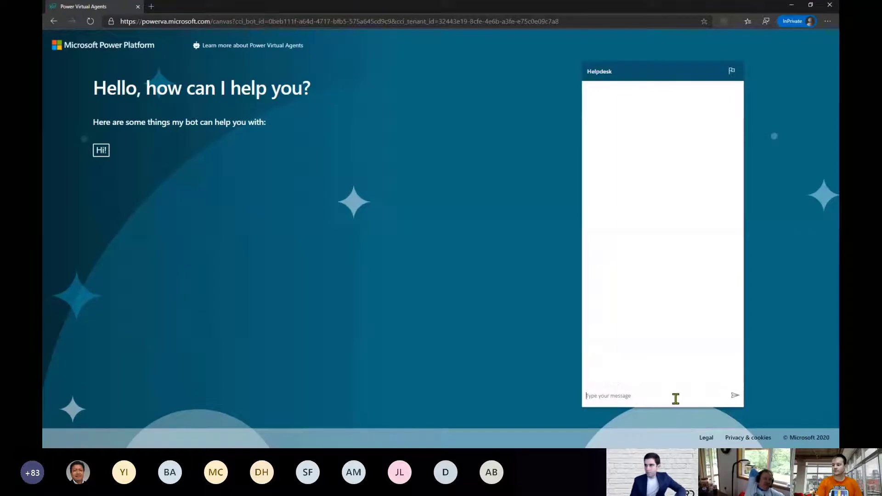
Step: Send 'Show my tasks', choose User data, and open the bot's Microsoft sign-in page
{"action": "left_click", "coordinate": [670, 398]}
{"action": "type", "text": "What are my ts"}
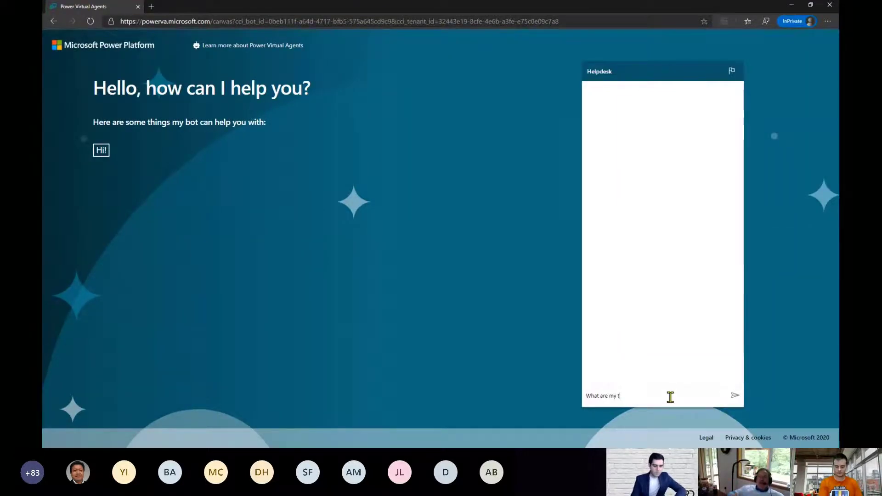
{"action": "key", "text": "ctrl+a"}
{"action": "type", "text": "Show"}
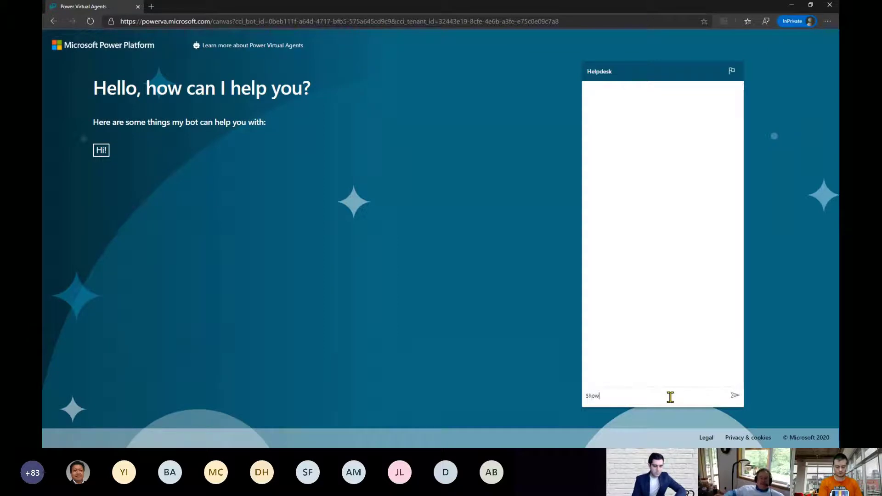
{"action": "type", "text": " my tasks"}
{"action": "key", "text": "Return"}
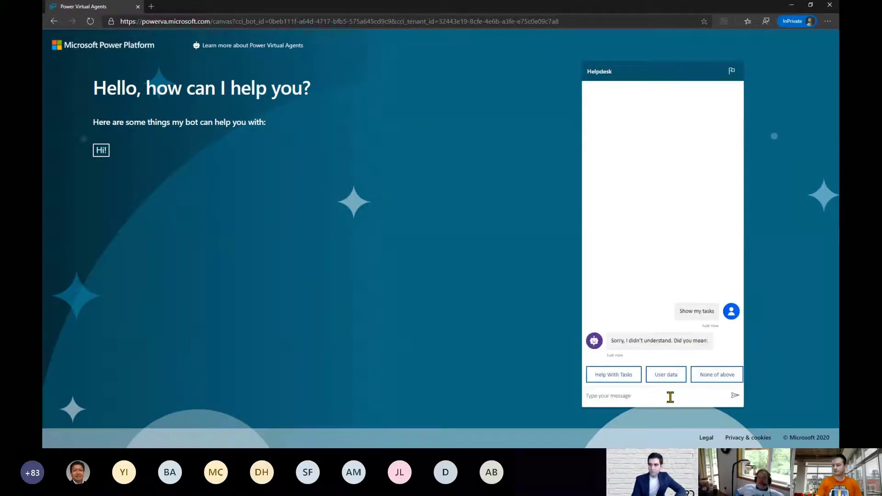
{"action": "left_click", "coordinate": [670, 376]}
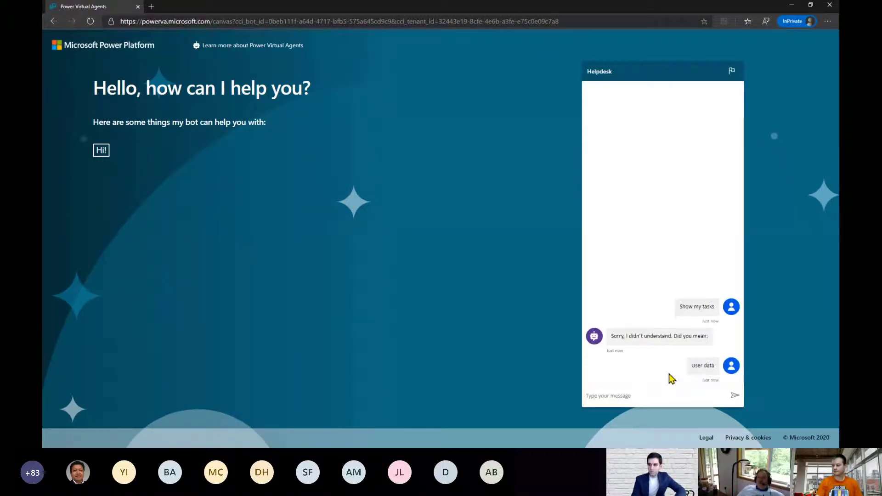
{"action": "left_click", "coordinate": [672, 361]}
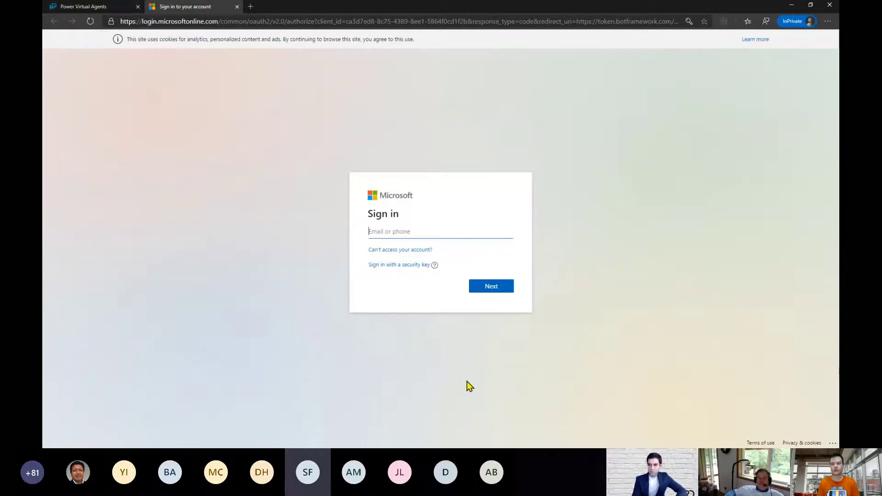
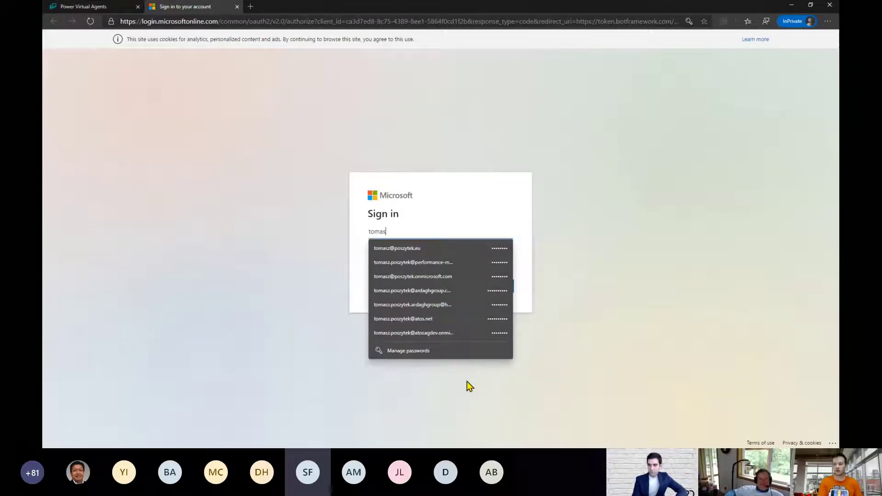
Step: Enter the account e-mail address on the Microsoft sign-in page and continue
{"action": "key", "text": "Down"}
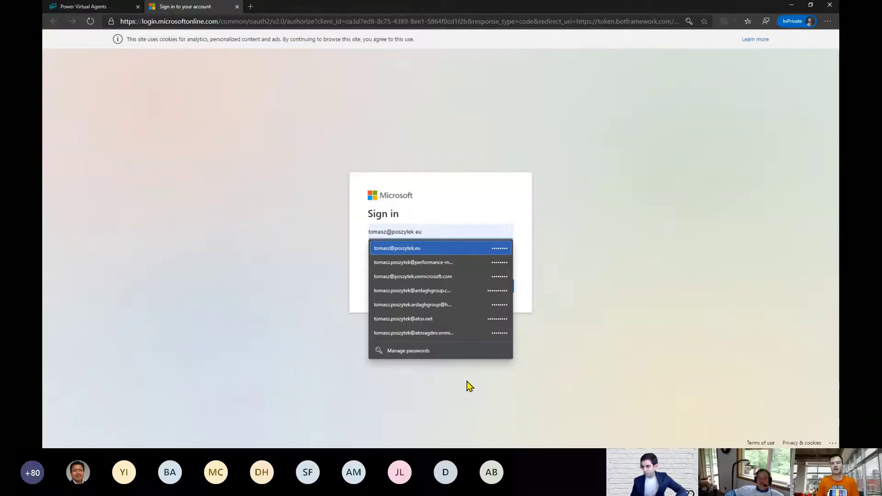
{"action": "key", "text": "alt+Tab"}
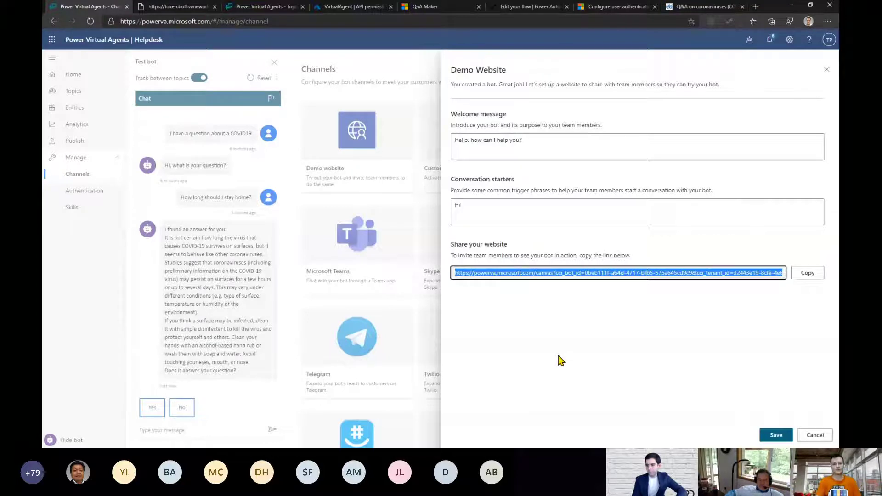
{"action": "key", "text": "alt+Tab"}
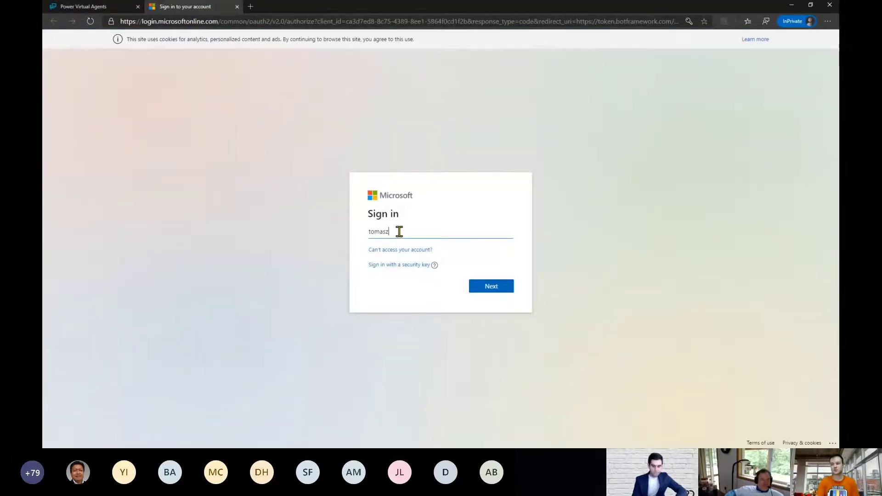
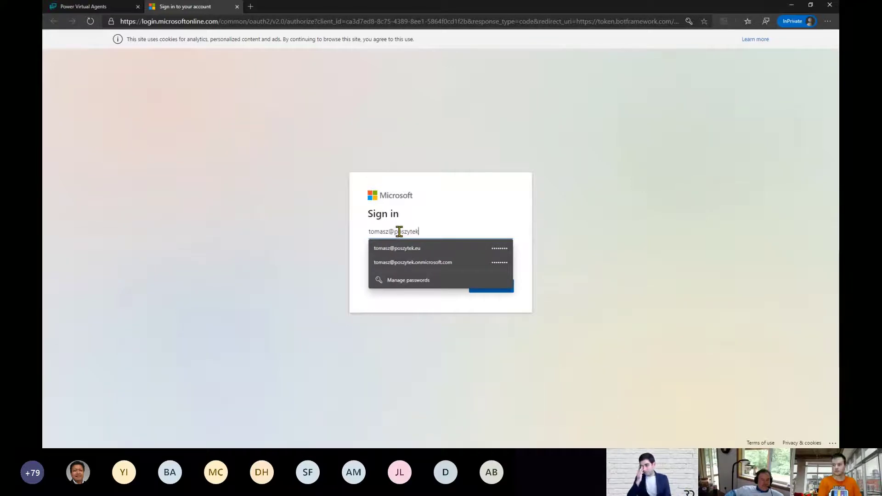
{"action": "key", "text": "Return"}
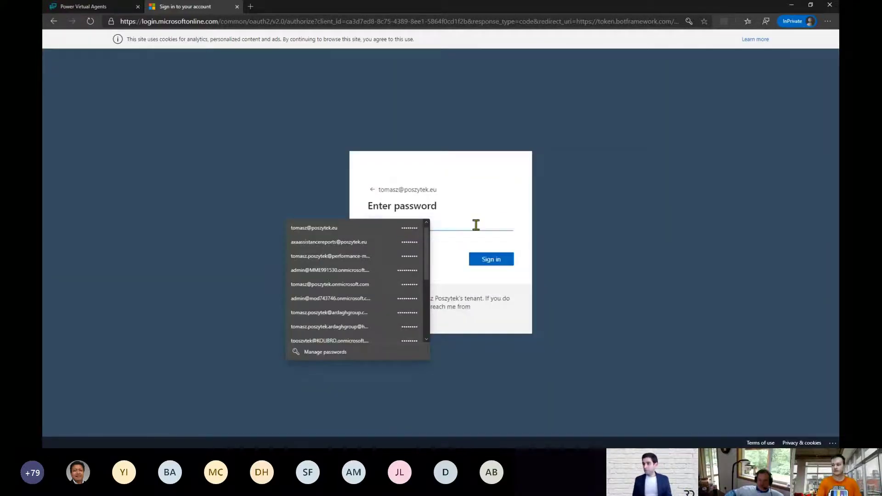
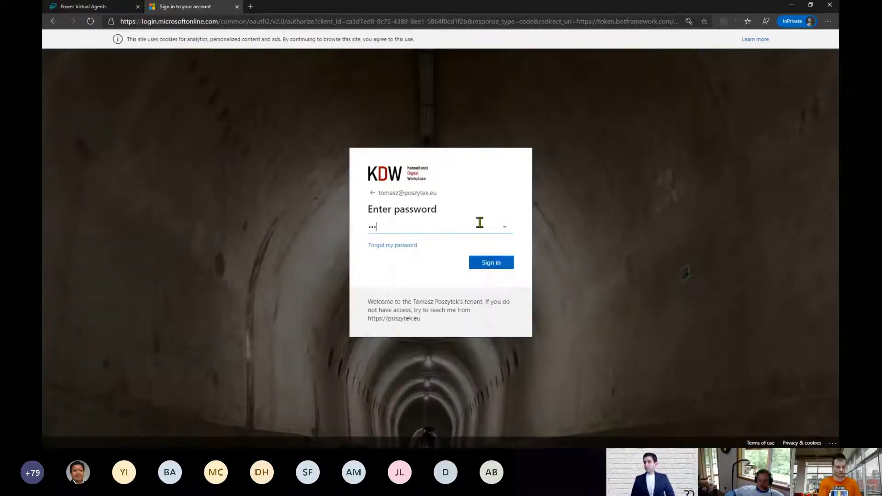
Step: Enter the account password and decline staying signed in
{"action": "key", "text": "BackSpace"}
{"action": "key", "text": "BackSpace"}
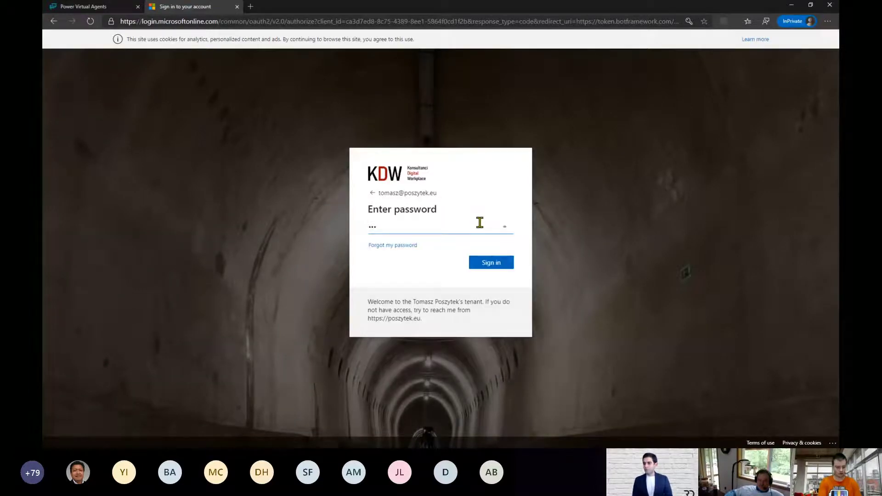
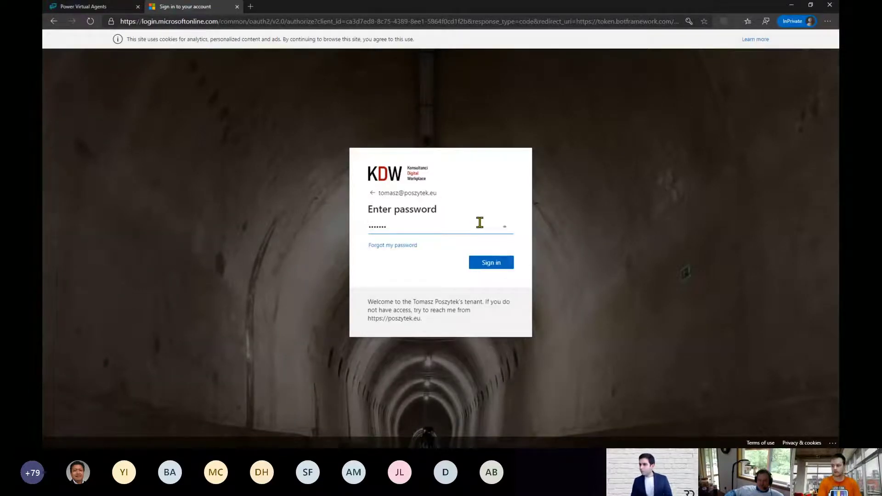
{"action": "key", "text": "Return"}
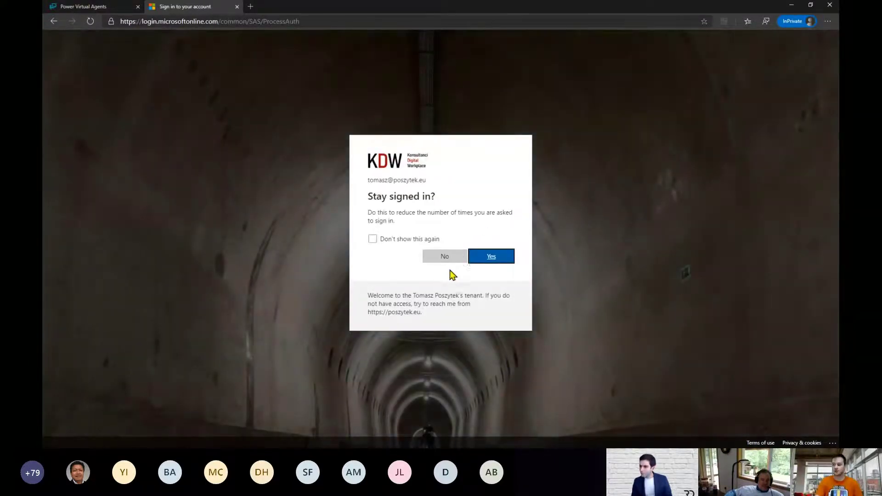
{"action": "left_click", "coordinate": [448, 258]}
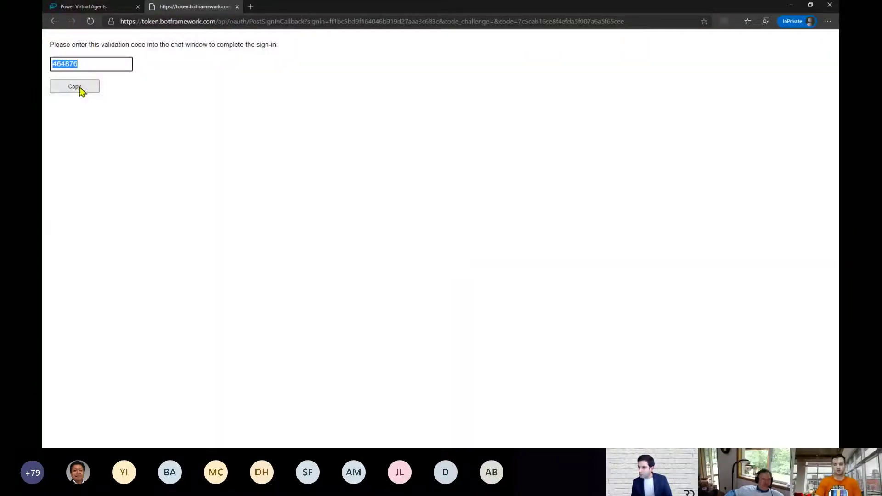
Step: Paste the copied validation code into the Helpdesk bot chat, send it, and close the private window
{"action": "left_click", "coordinate": [75, 87]}
{"action": "left_click", "coordinate": [85, 7]}
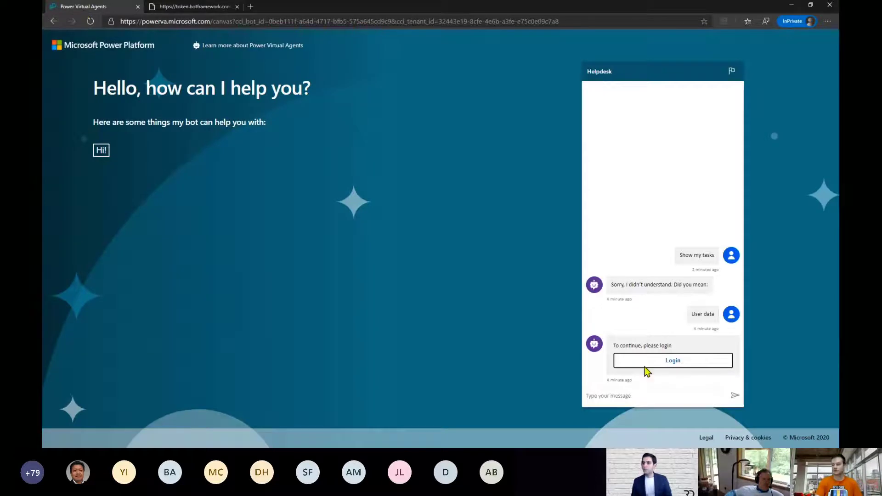
{"action": "left_click", "coordinate": [657, 393]}
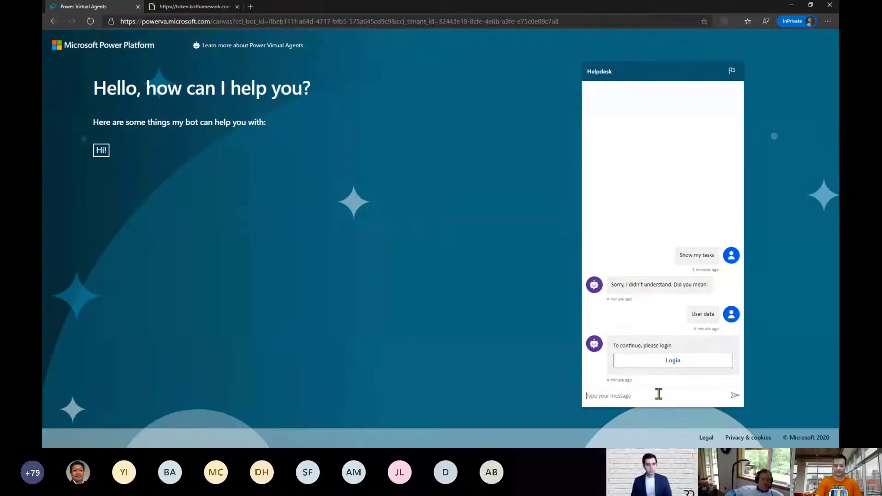
{"action": "key", "text": "ctrl+v"}
{"action": "key", "text": "Return"}
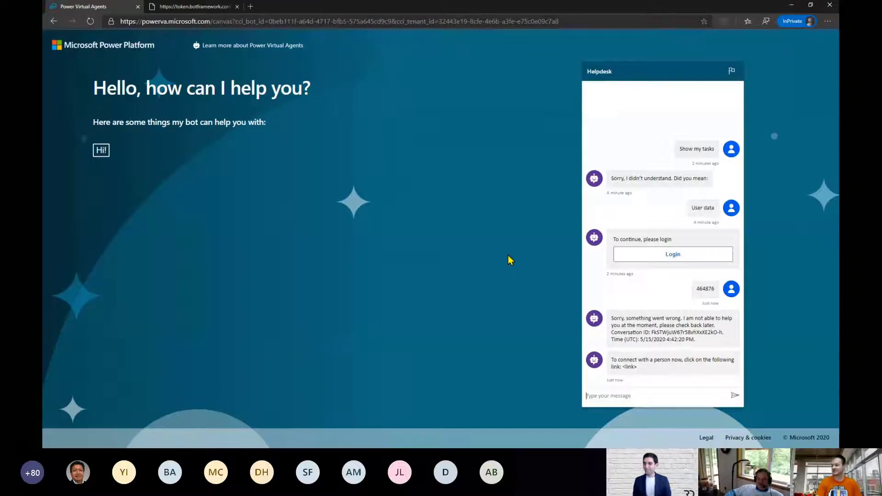
{"action": "left_click", "coordinate": [829, 11]}
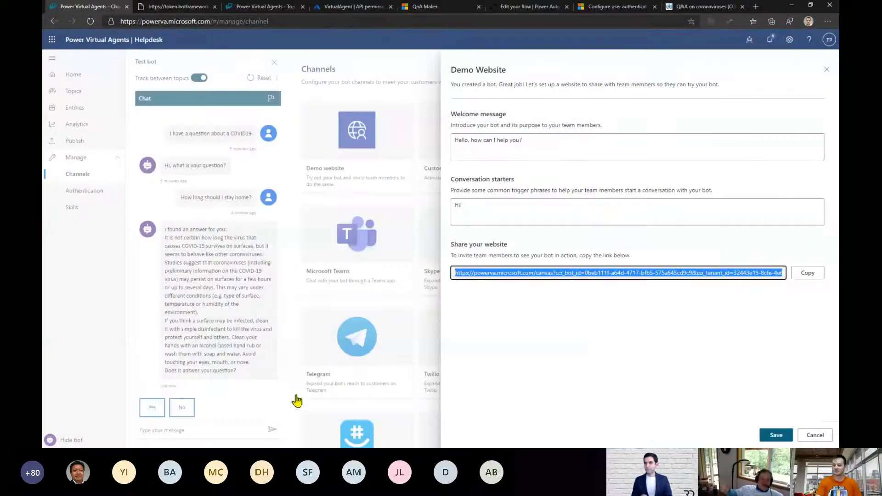
Step: Cancel the Demo Website panel to get back to the Channels list
{"action": "left_click", "coordinate": [815, 436]}
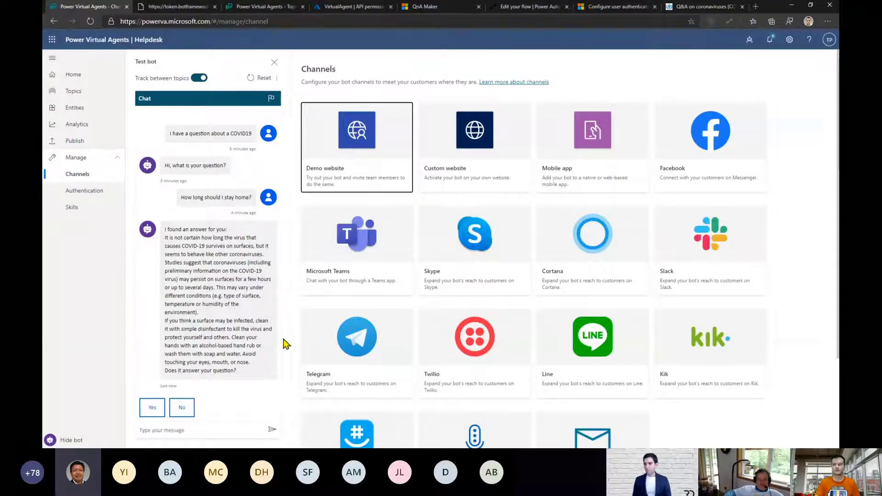
Step: Open the 'VA Get Answer To Question about COVID' flow from the Virtual Agent solution
{"action": "left_click", "coordinate": [533, 7]}
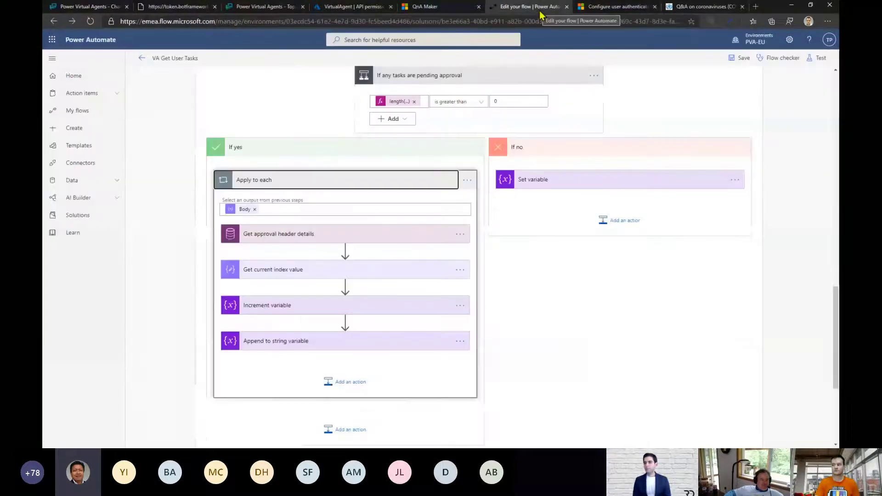
{"action": "left_click", "coordinate": [141, 59]}
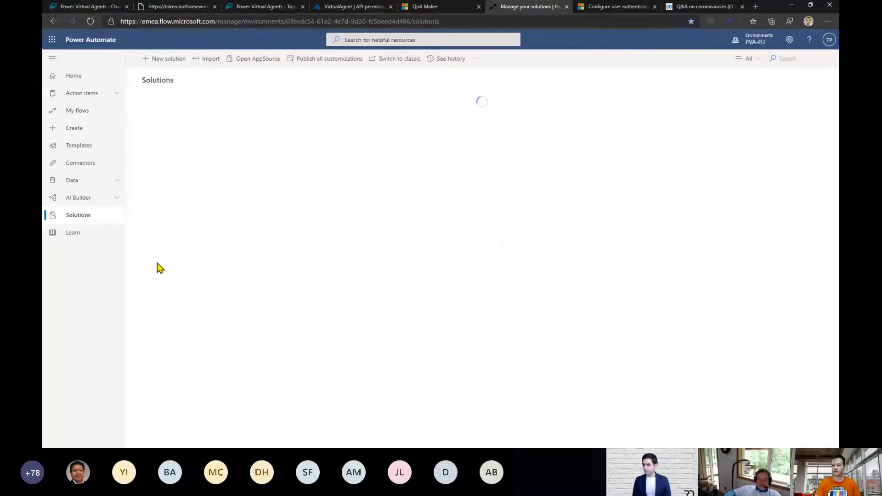
{"action": "scroll", "coordinate": [194, 321], "scroll_direction": "down", "scroll_amount": 5}
{"action": "scroll", "coordinate": [193, 364], "scroll_direction": "down", "scroll_amount": 3}
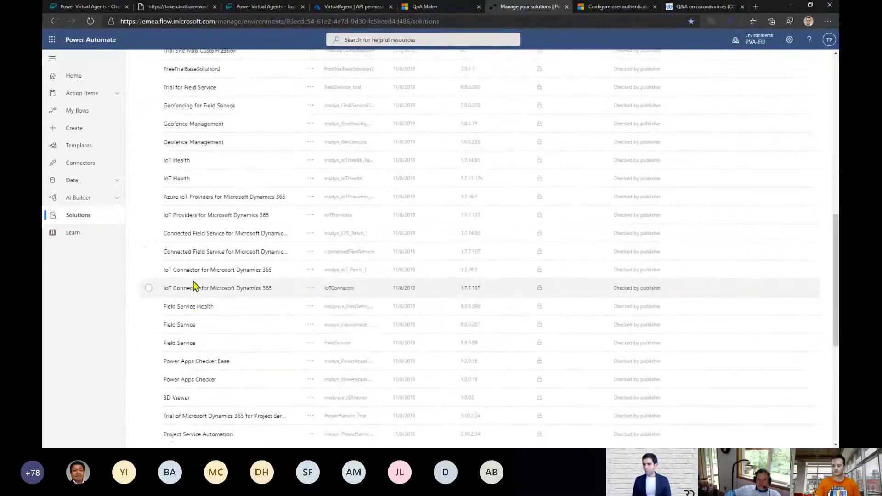
{"action": "scroll", "coordinate": [190, 200], "scroll_direction": "up", "scroll_amount": 4}
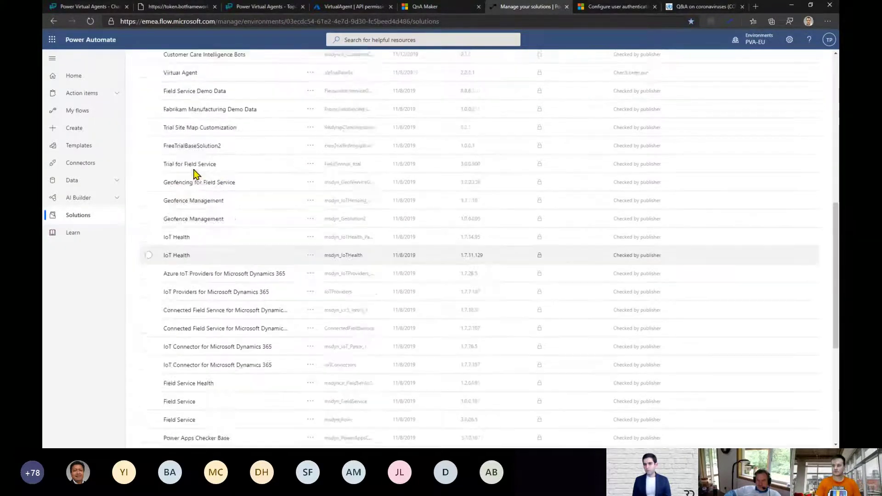
{"action": "left_click", "coordinate": [180, 174]}
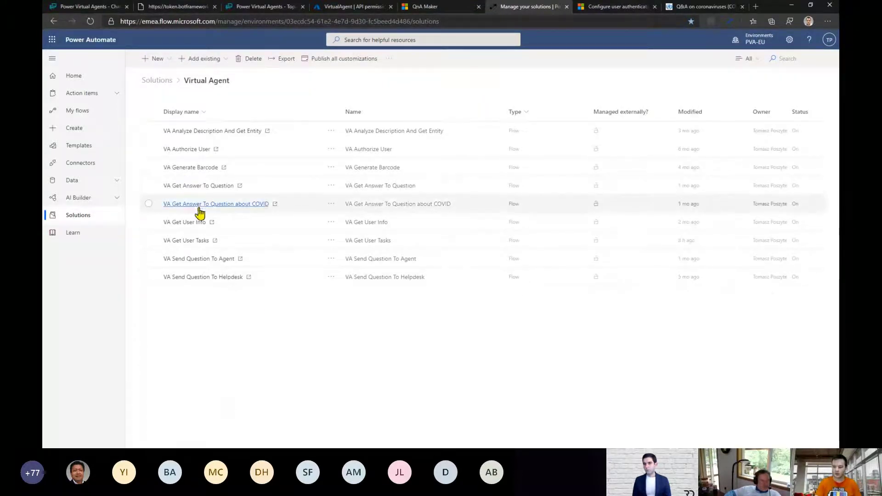
{"action": "left_click", "coordinate": [244, 208]}
{"action": "left_click", "coordinate": [244, 205]}
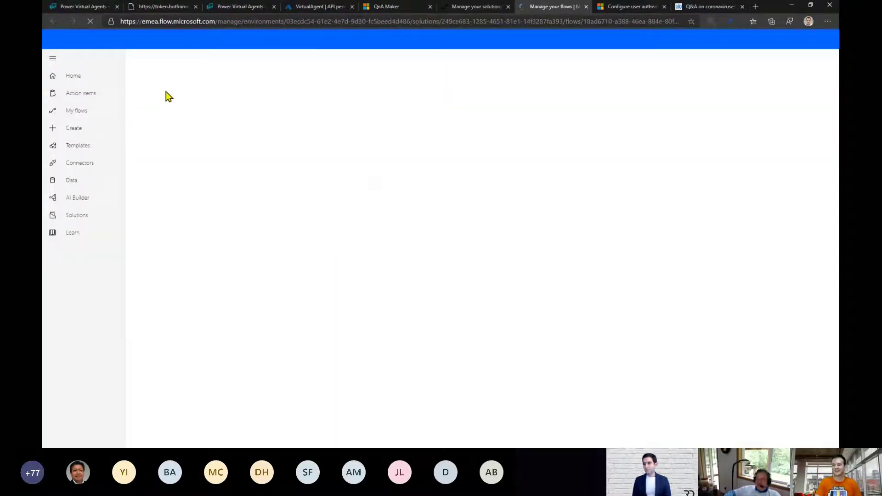
Step: Edit the COVID flow, expand its trigger, Generate answer and Answer steps, then go back
{"action": "left_click", "coordinate": [145, 59]}
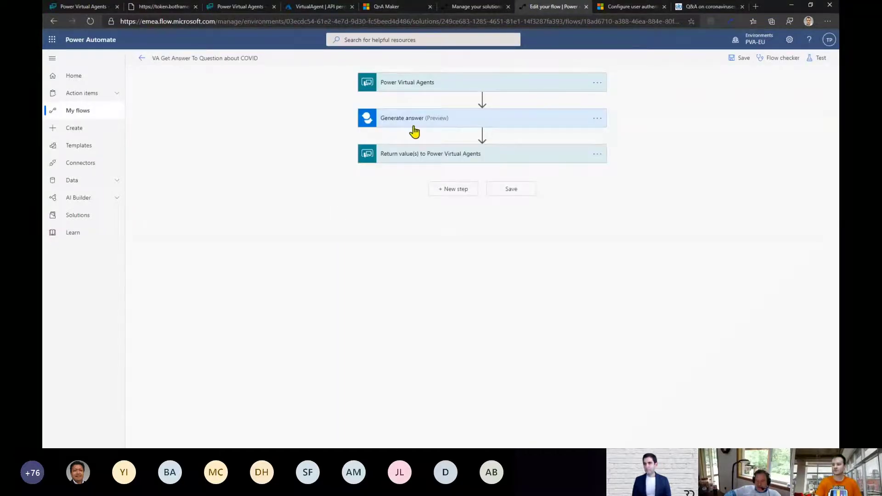
{"action": "left_click", "coordinate": [412, 120]}
{"action": "left_click", "coordinate": [420, 85]}
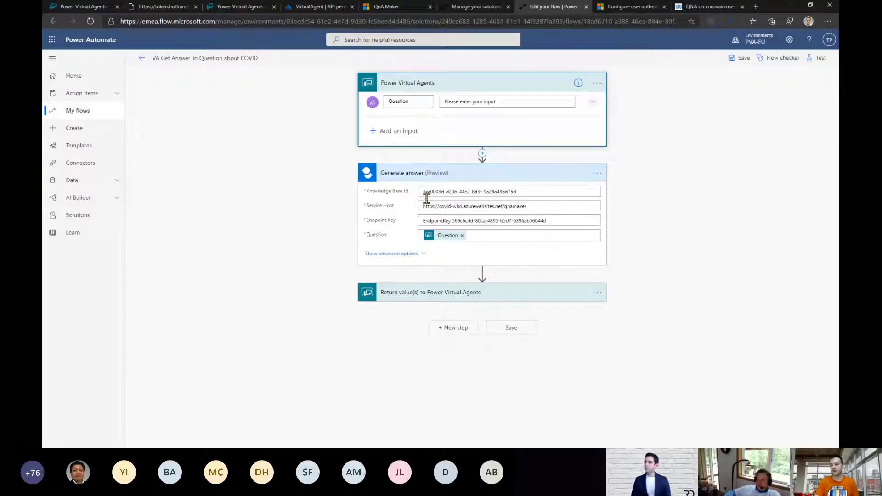
{"action": "left_click", "coordinate": [444, 290]}
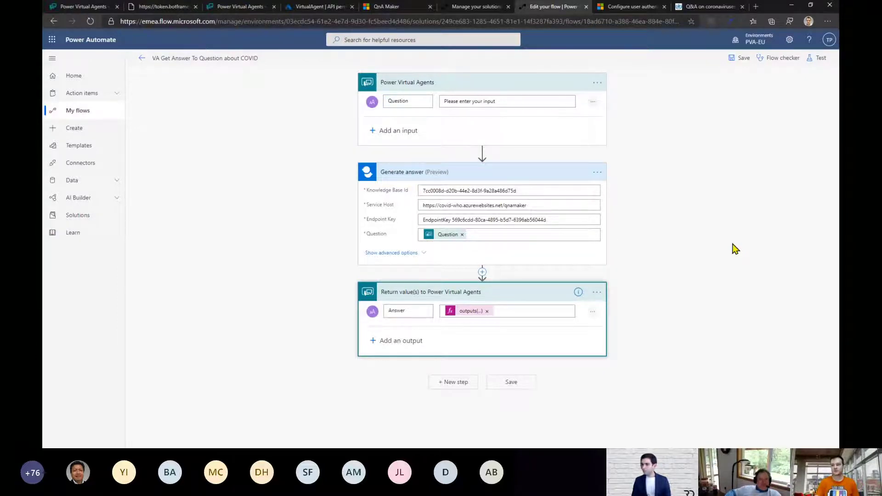
{"action": "left_click", "coordinate": [142, 59]}
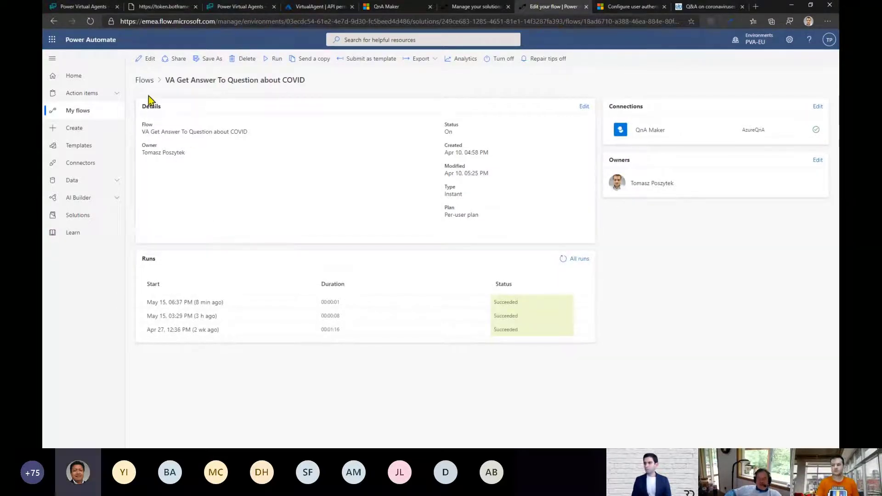
Step: Go back to the Virtual Agent solution's flow list and dismiss the 'Currently editing a flow' notice
{"action": "left_click", "coordinate": [455, 7]}
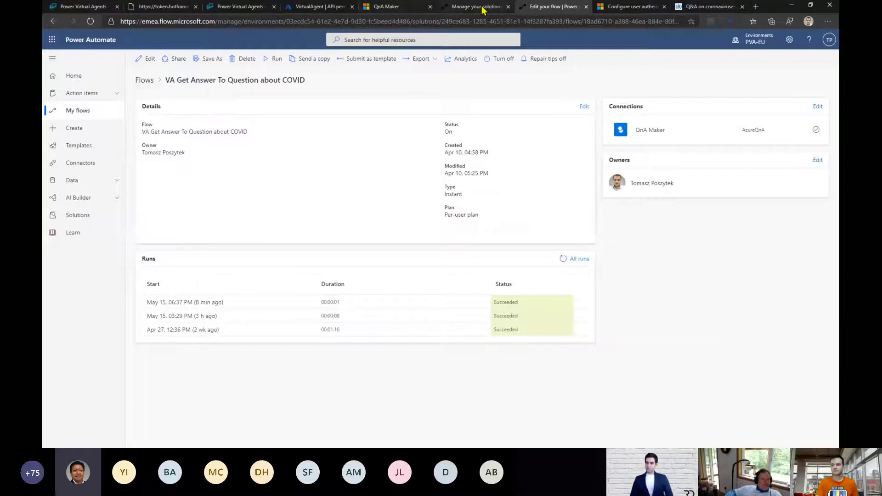
{"action": "left_click", "coordinate": [546, 278]}
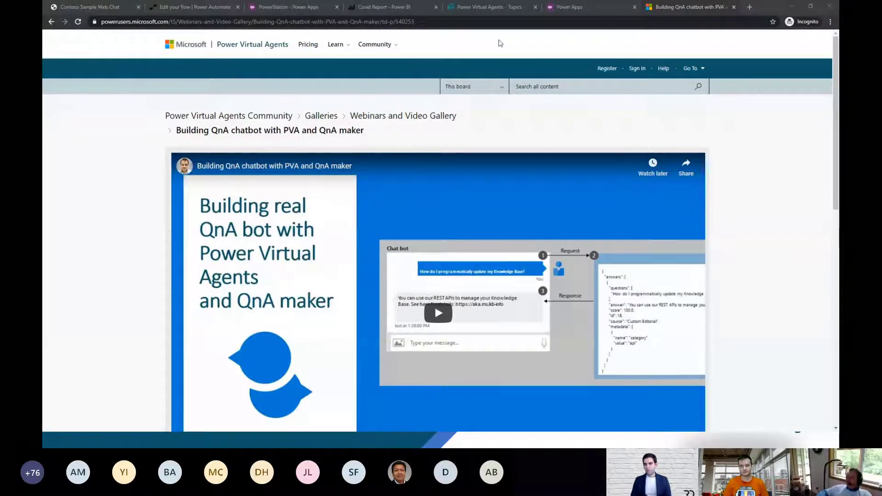
Step: View the Training solution's flows in Power Apps, then return to the List Training flow editor
{"action": "left_click", "coordinate": [579, 8]}
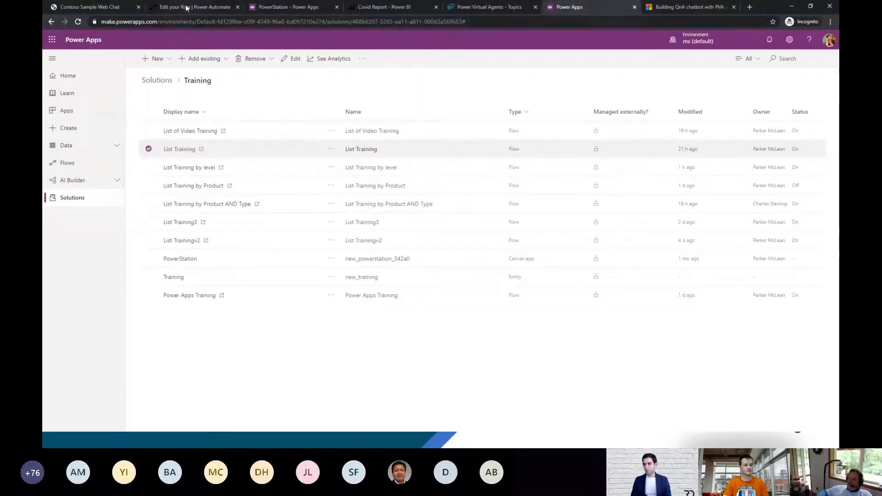
{"action": "left_click", "coordinate": [186, 7]}
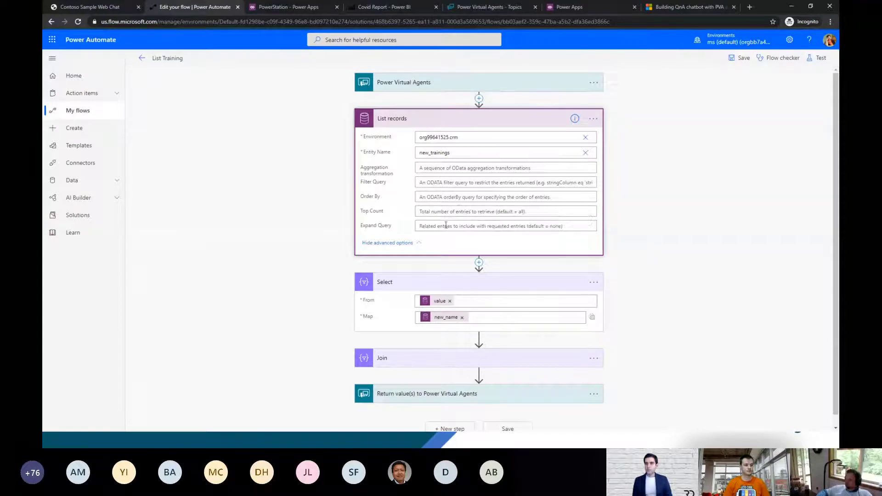
Step: Reopen List Training, inspect List records' Filter Query option and the trigger, then go to Solutions
{"action": "left_click", "coordinate": [141, 62]}
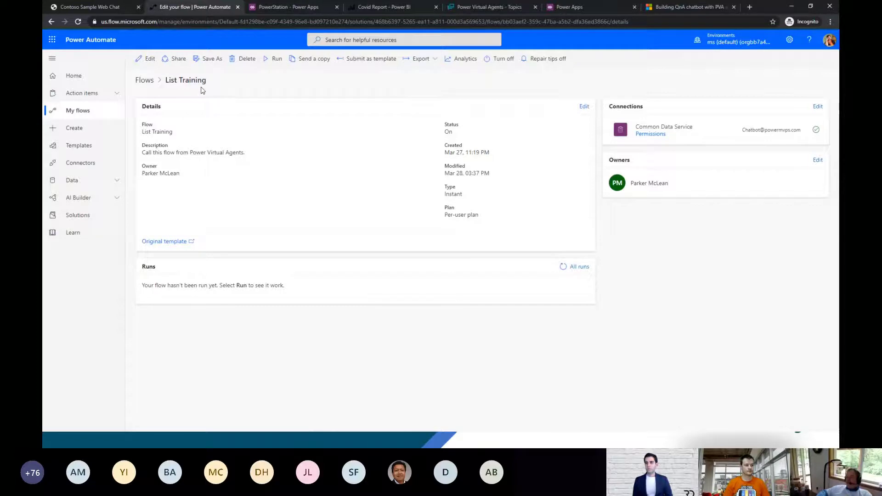
{"action": "left_click", "coordinate": [148, 60]}
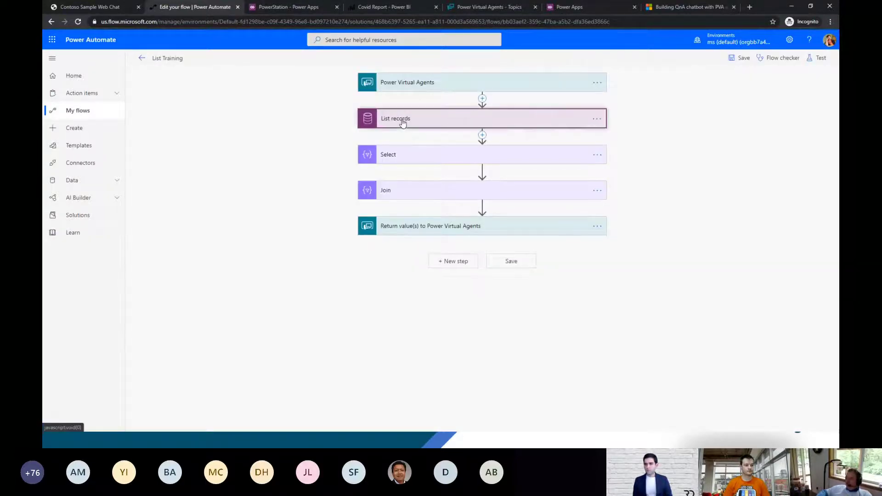
{"action": "left_click", "coordinate": [403, 122]}
{"action": "left_click", "coordinate": [395, 170]}
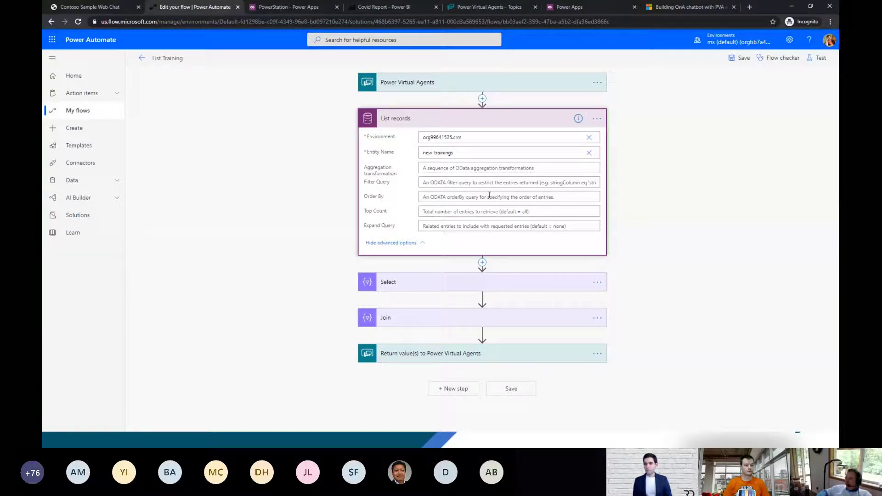
{"action": "left_click", "coordinate": [586, 183]}
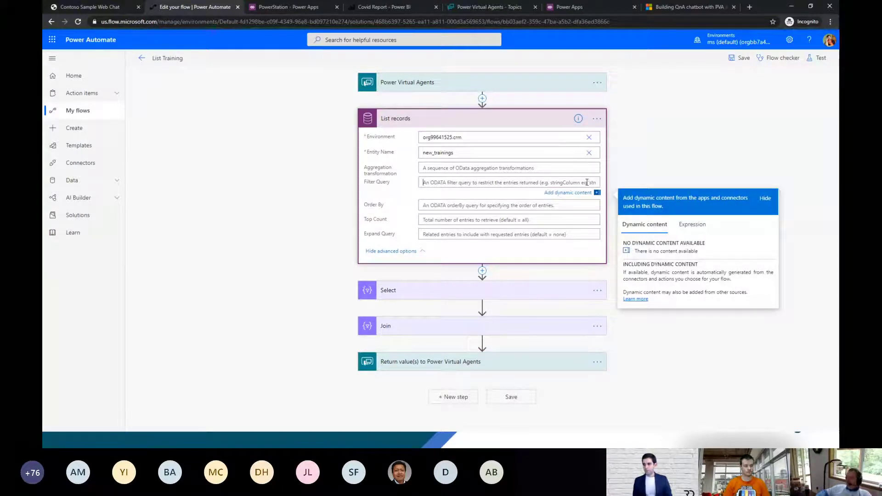
{"action": "left_click", "coordinate": [519, 81]}
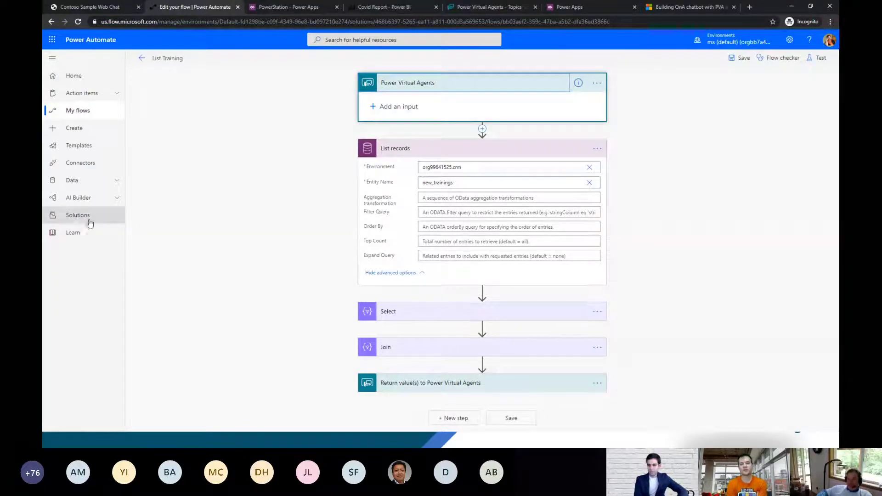
{"action": "left_click", "coordinate": [71, 215]}
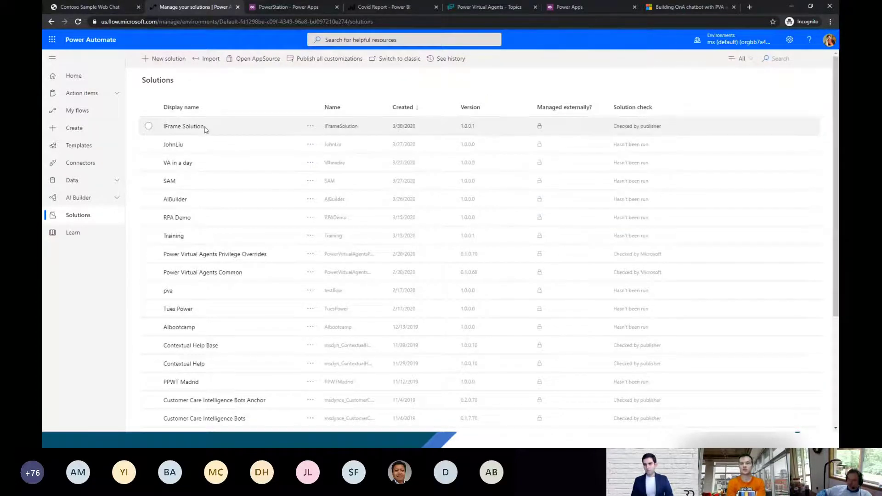
Step: Open the List Training by Product flow from the Training solution for editing
{"action": "left_click", "coordinate": [174, 237]}
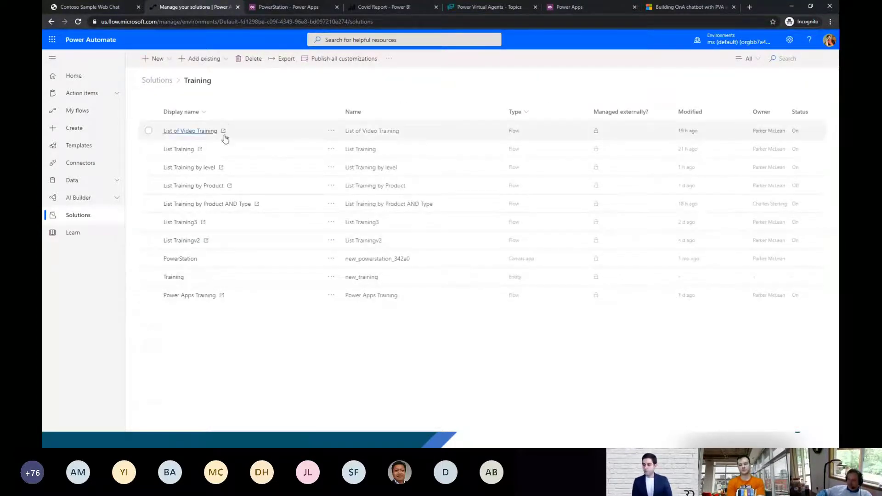
{"action": "left_click", "coordinate": [212, 186]}
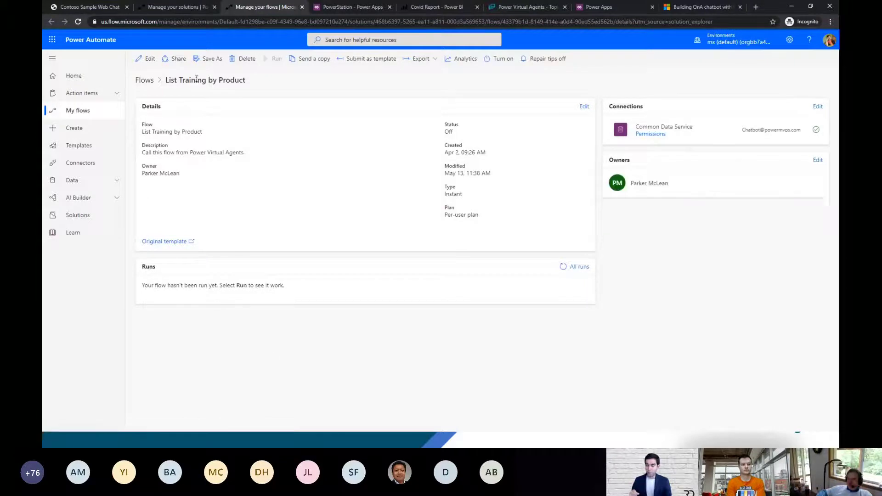
{"action": "left_click", "coordinate": [146, 61]}
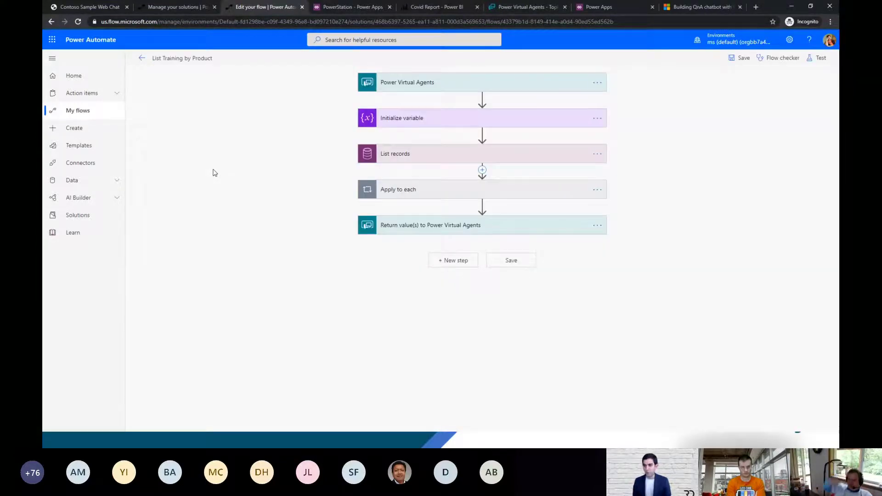
Step: Show the List records step's advanced Filter Query filtering on new_product
{"action": "left_click", "coordinate": [461, 153]}
{"action": "left_click", "coordinate": [415, 207]}
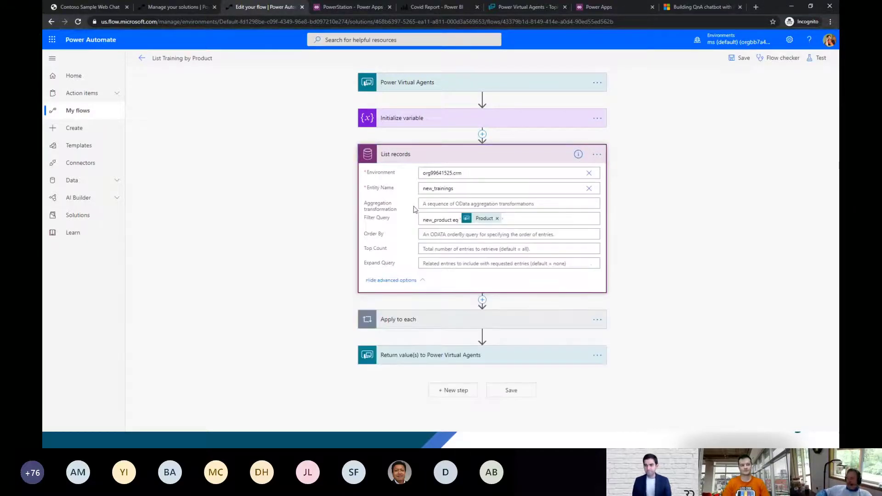
{"action": "left_click", "coordinate": [530, 218]}
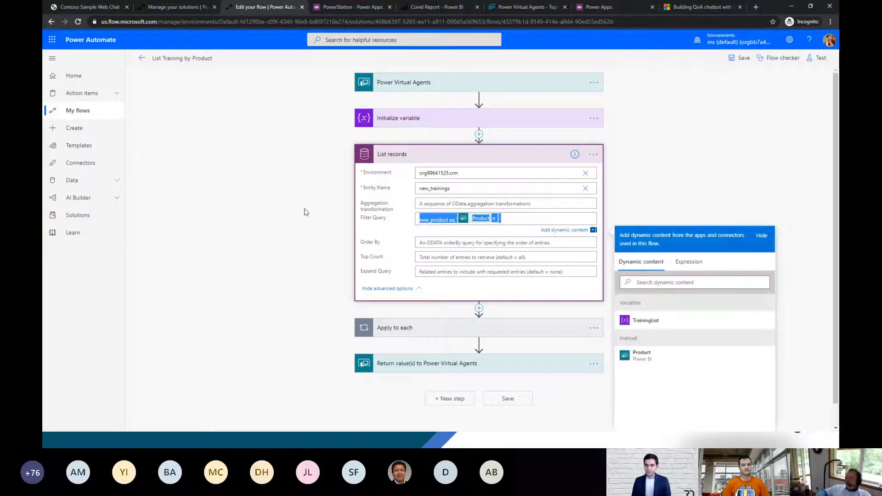
{"action": "left_click", "coordinate": [192, 214]}
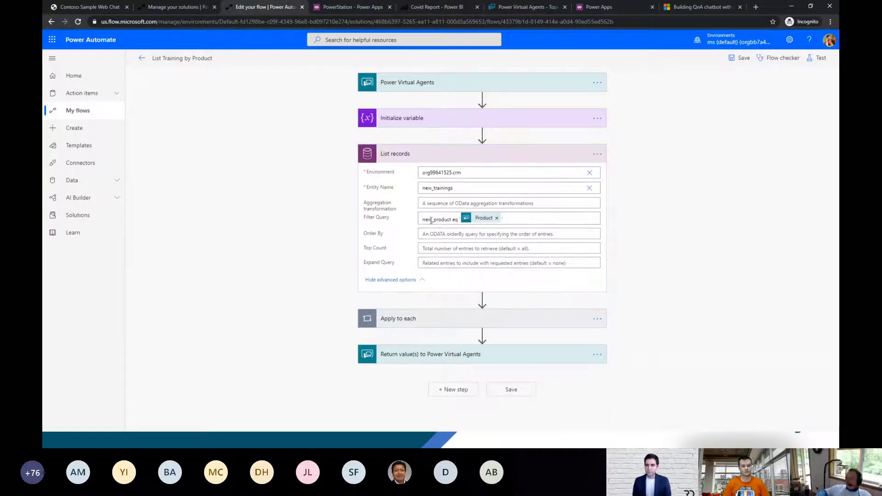
{"action": "double_click", "coordinate": [450, 219]}
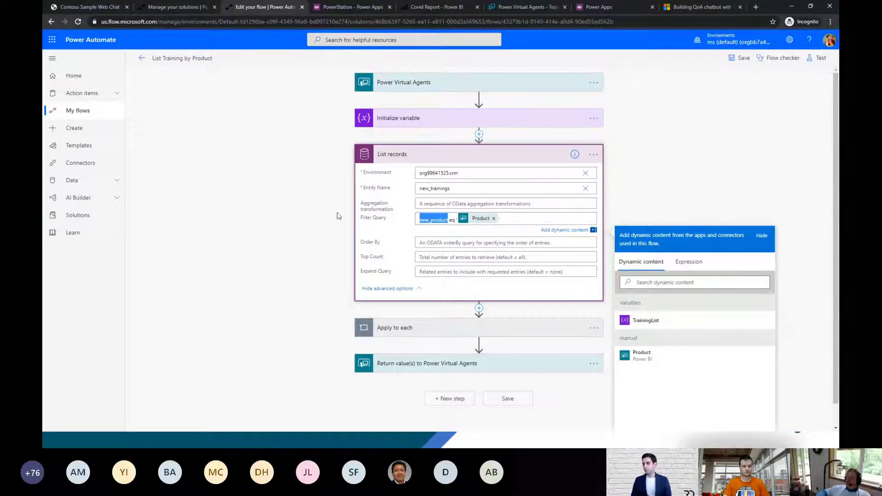
{"action": "scroll", "coordinate": [439, 97], "scroll_direction": "down", "scroll_amount": 1}
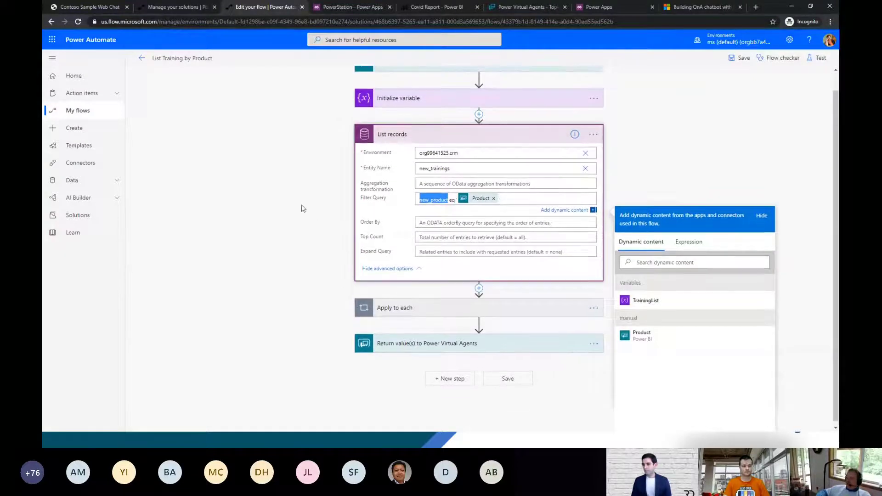
{"action": "scroll", "coordinate": [302, 208], "scroll_direction": "up", "scroll_amount": 1}
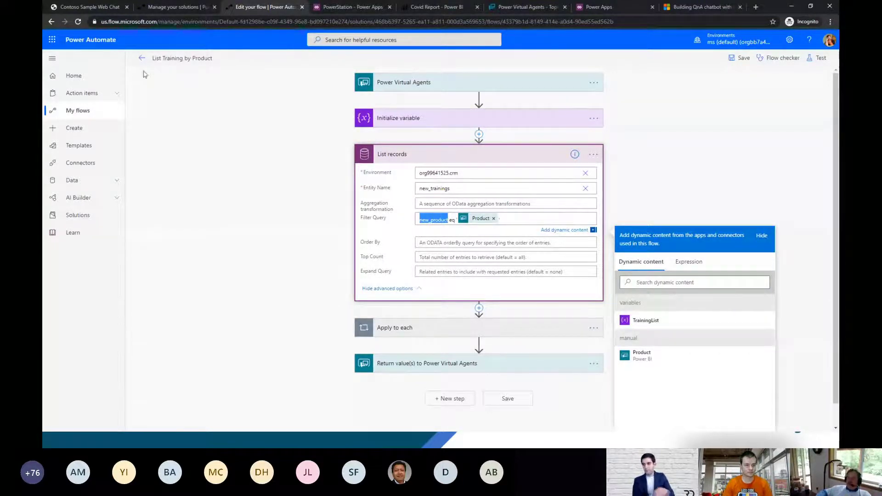
{"action": "left_click", "coordinate": [544, 8]}
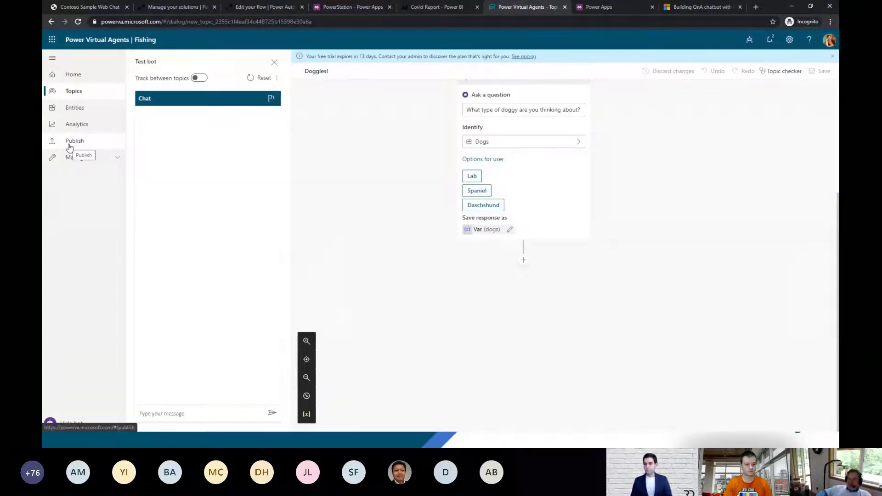
Step: Open the Fishing bot's Channels page under Manage
{"action": "left_click", "coordinate": [76, 159]}
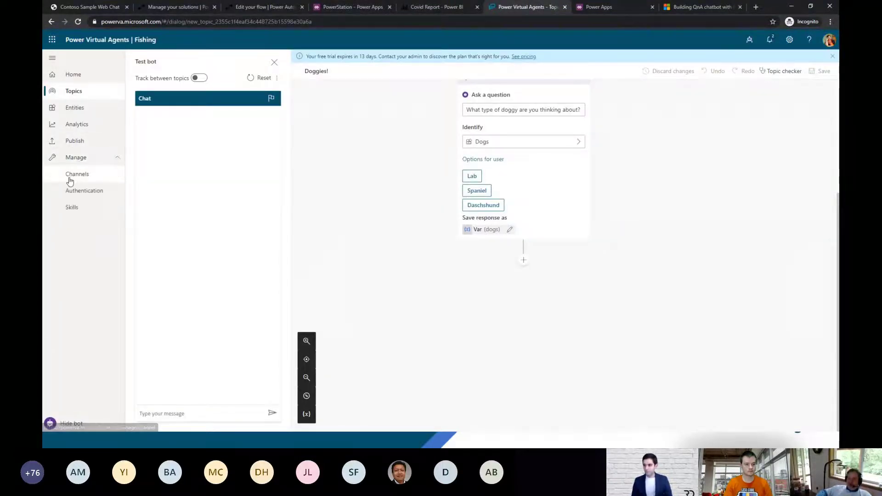
{"action": "left_click", "coordinate": [70, 179]}
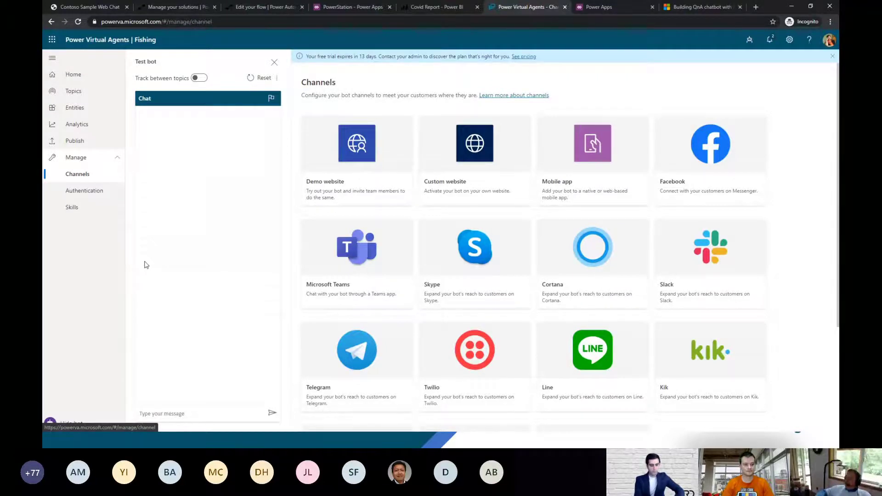
{"action": "scroll", "coordinate": [532, 315], "scroll_direction": "down", "scroll_amount": 3}
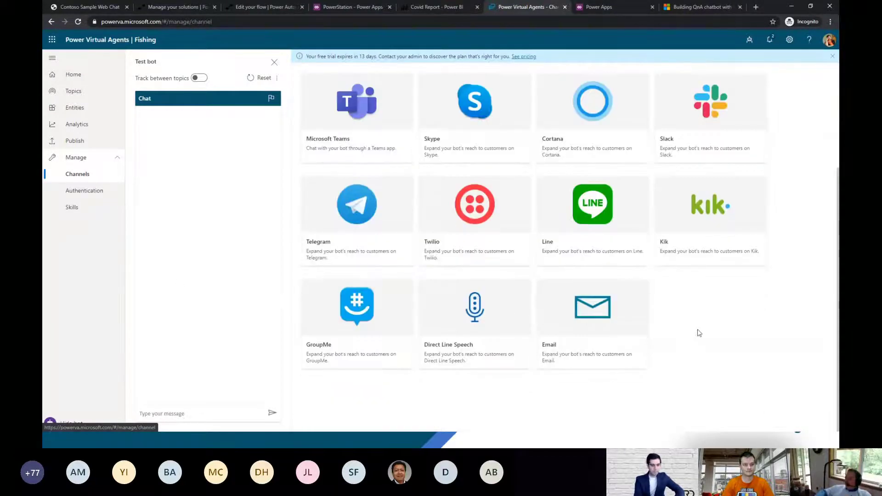
{"action": "scroll", "coordinate": [699, 333], "scroll_direction": "up", "scroll_amount": 3}
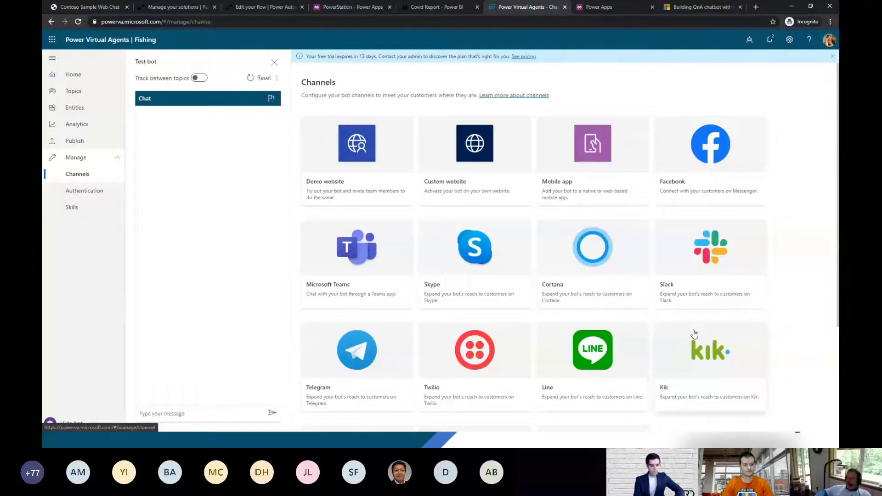
Step: Open the Custom website channel and select its full embed code
{"action": "left_click", "coordinate": [475, 161]}
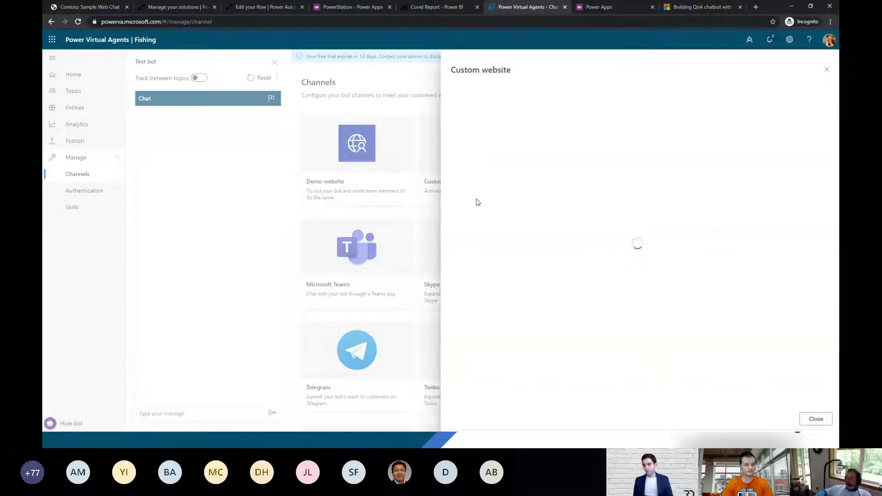
{"action": "left_click", "coordinate": [577, 169]}
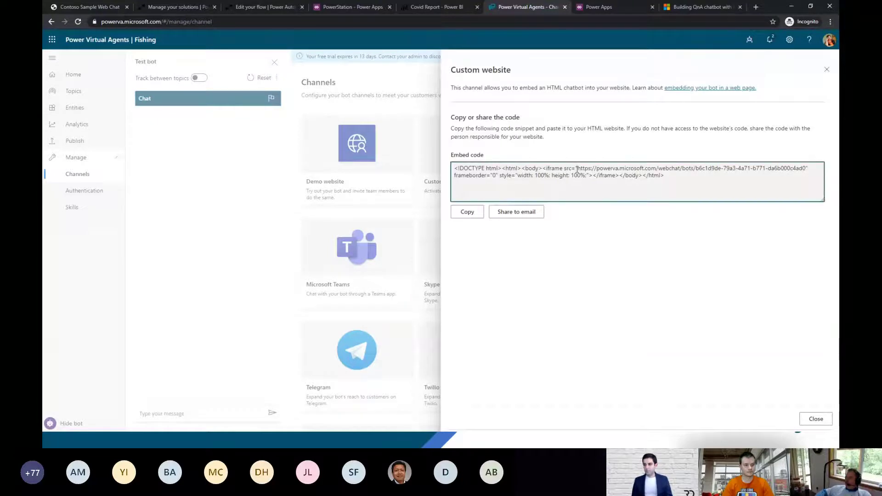
{"action": "key", "text": "ctrl+a"}
{"action": "left_click", "coordinate": [620, 215]}
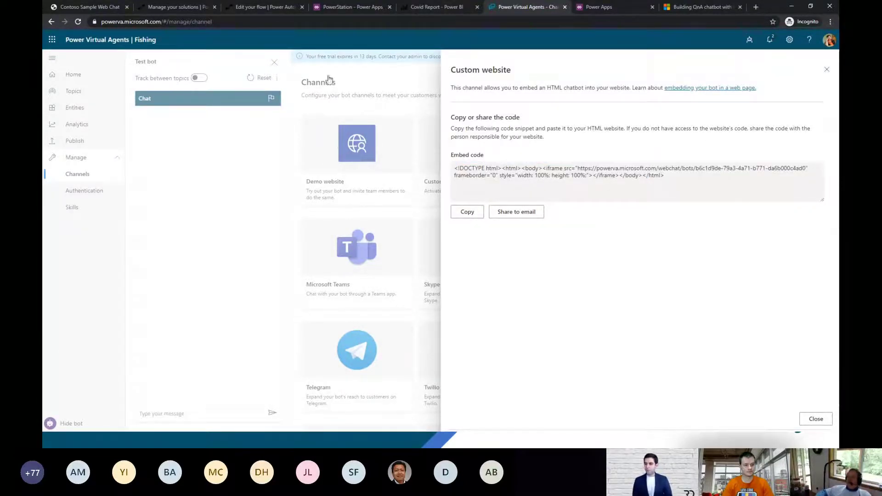
{"action": "left_click", "coordinate": [347, 9]}
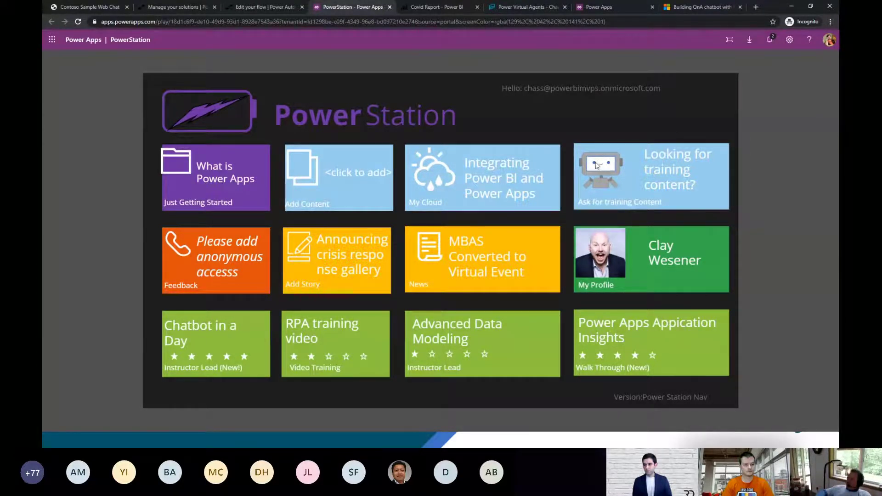
Step: Show the 'Looking for training content?' chatbot screen in PowerStation
{"action": "left_click", "coordinate": [641, 172]}
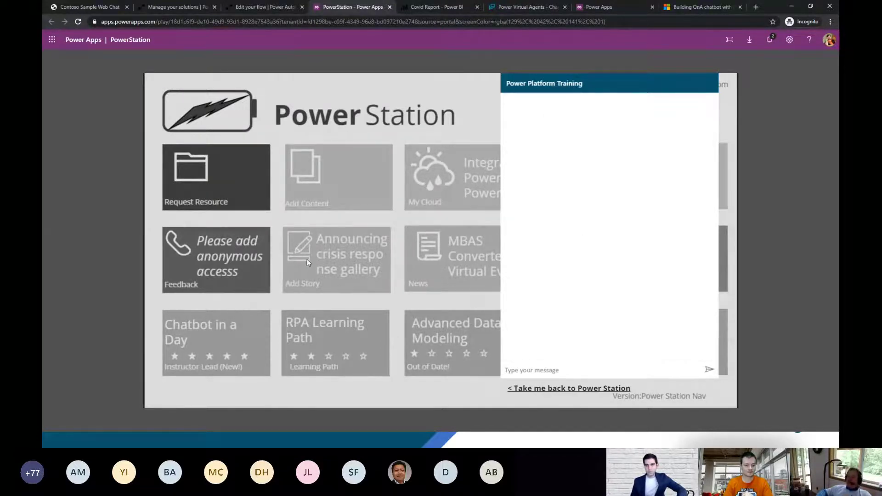
{"action": "left_click", "coordinate": [429, 8]}
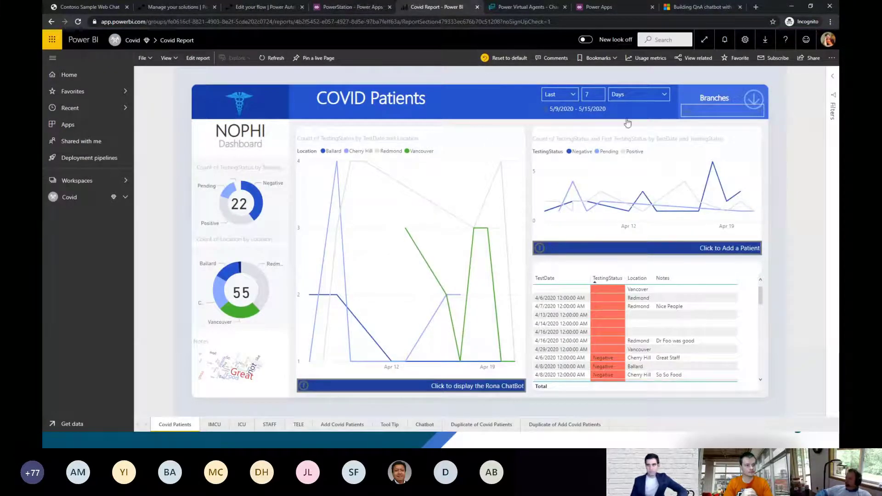
Step: Dismiss the video page's survey and maximize the Contoso Sample Web Chat window
{"action": "left_click", "coordinate": [697, 7]}
{"action": "left_click", "coordinate": [553, 164]}
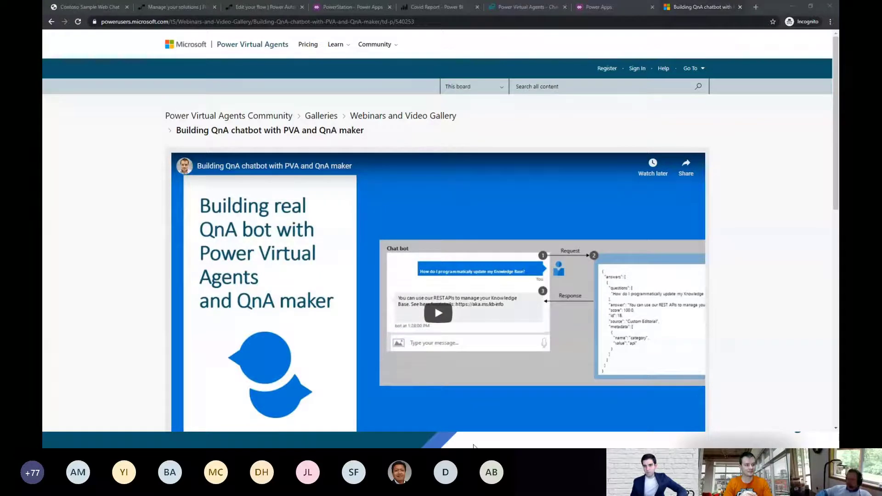
{"action": "key", "text": "alt+Tab"}
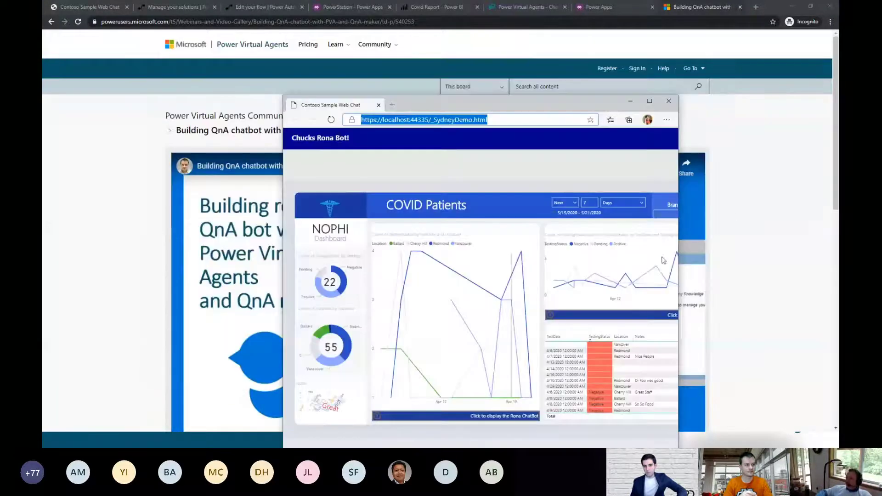
{"action": "left_click", "coordinate": [649, 100]}
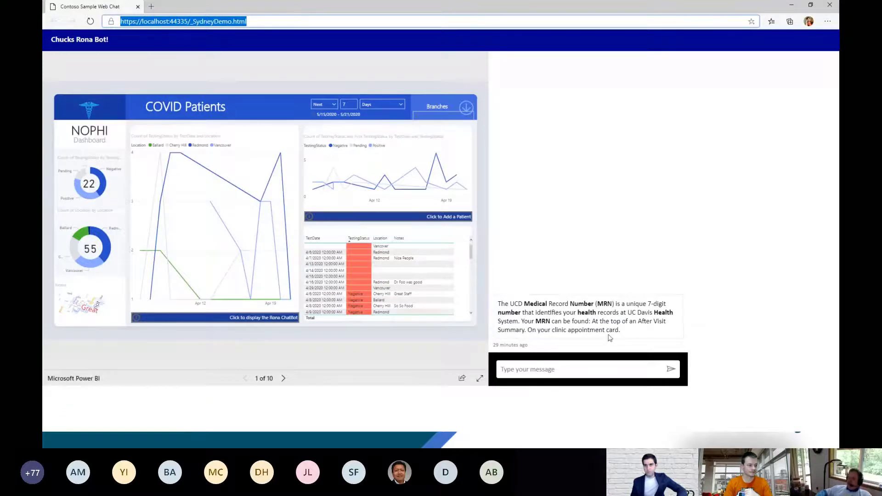
Step: Send 'Hello' to the embedded bot and receive its welcome reply
{"action": "left_click", "coordinate": [562, 367]}
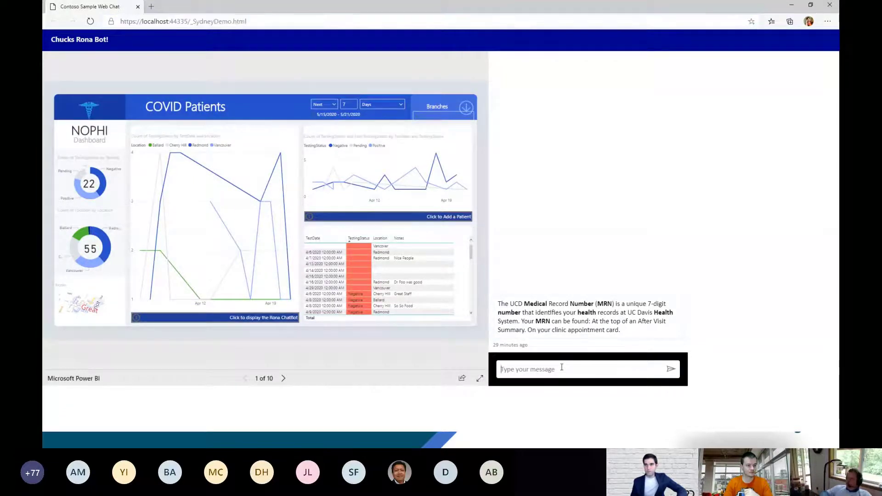
{"action": "type", "text": "Hello"}
{"action": "key", "text": "Return"}
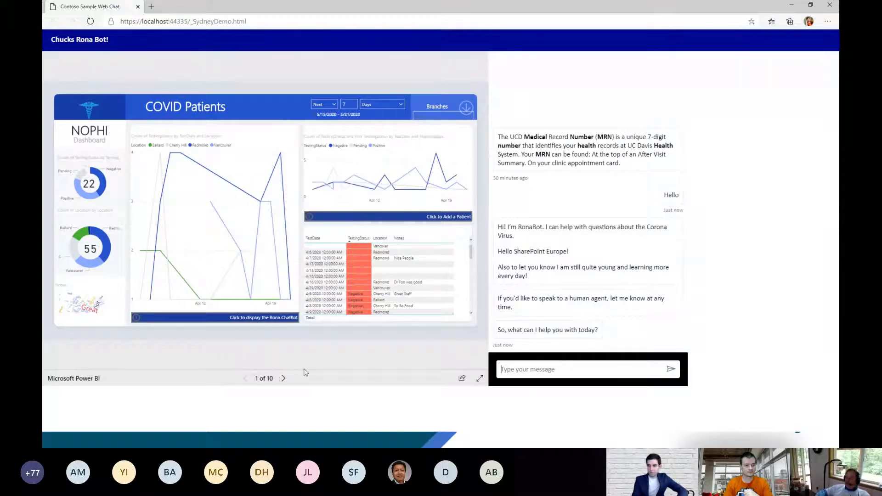
{"action": "key", "text": "alt+Tab"}
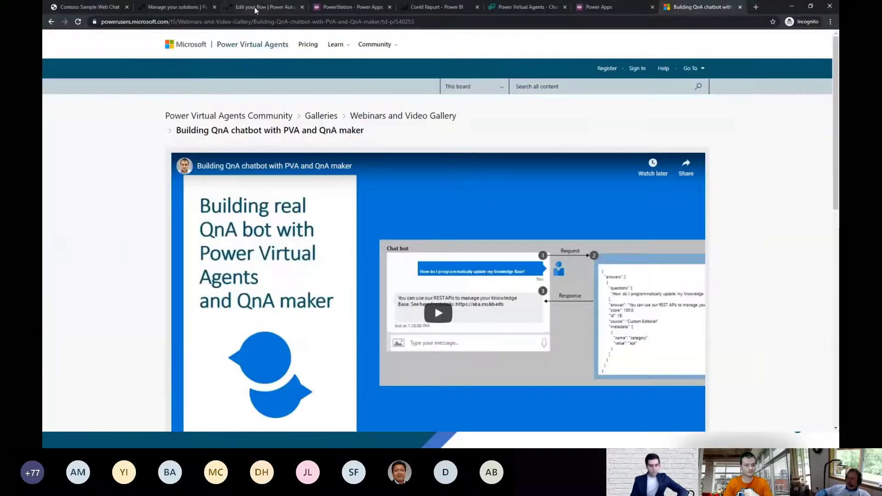
Step: Open the Covid Report's Rona ChatBot page from the COVID Patients page
{"action": "left_click", "coordinate": [254, 7]}
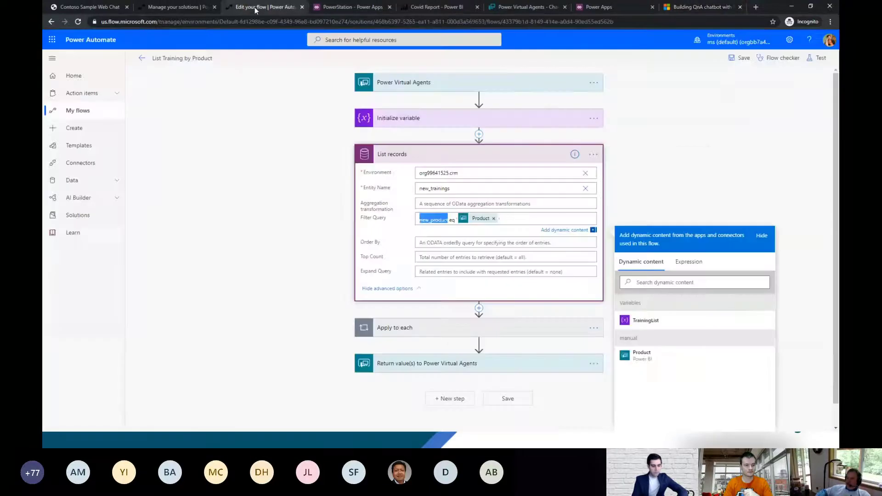
{"action": "left_click", "coordinate": [175, 10]}
{"action": "left_click", "coordinate": [431, 7]}
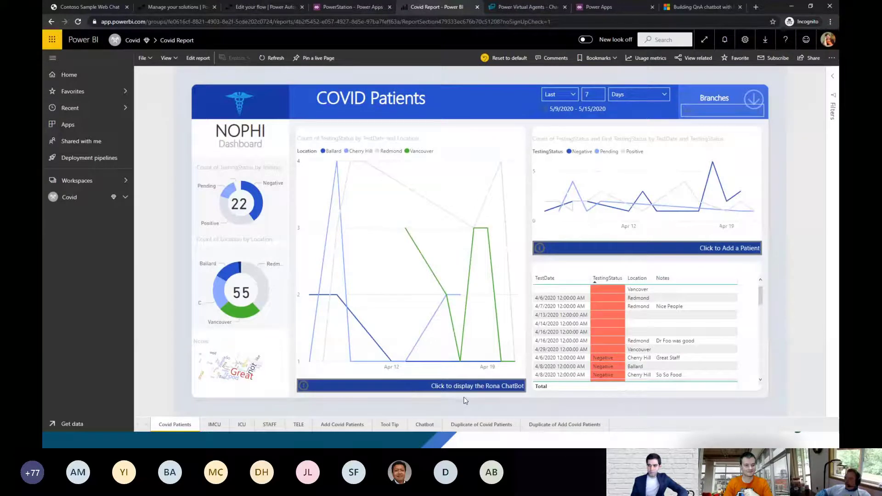
{"action": "left_click", "coordinate": [499, 390]}
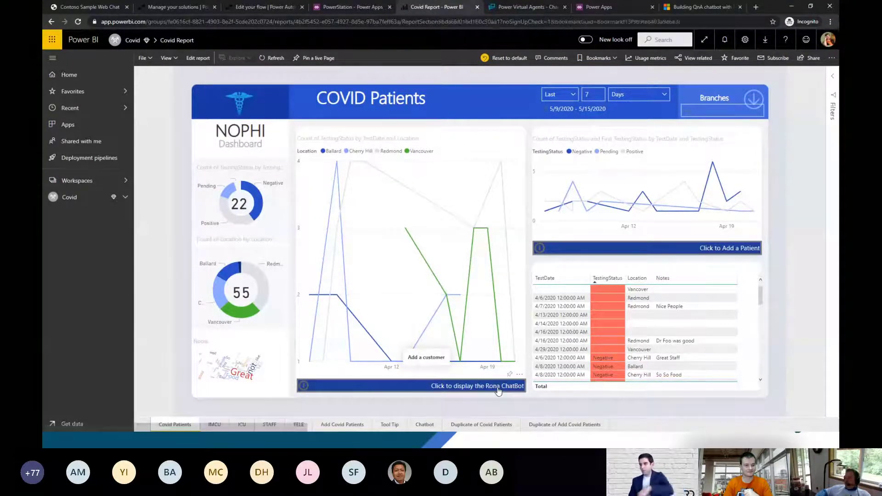
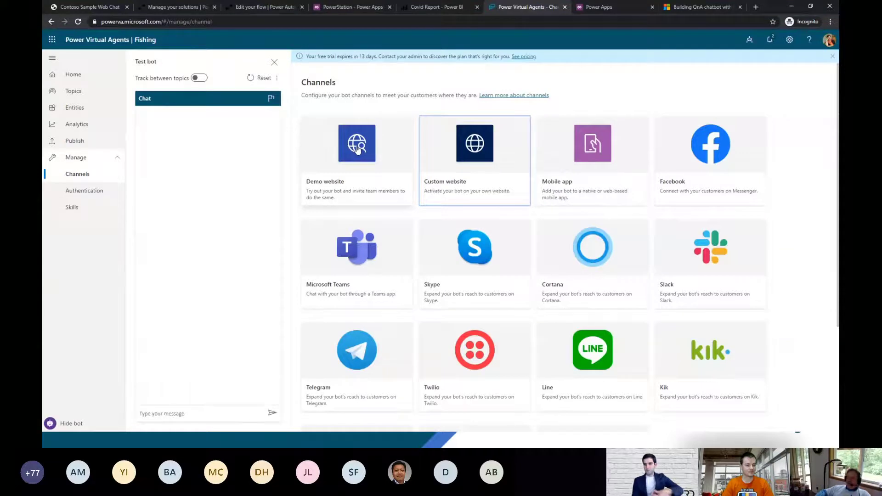
Step: Open the doggies topic's authoring canvas and add a step below the 'what type of Dog' question
{"action": "left_click", "coordinate": [79, 98]}
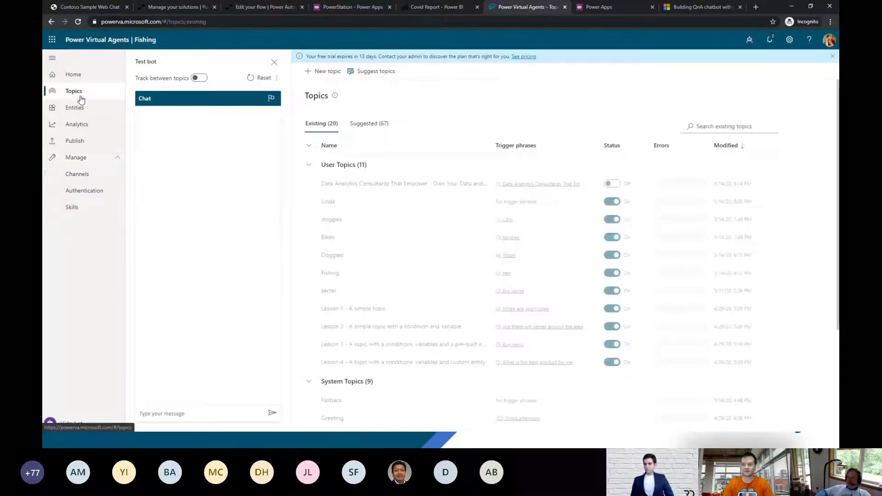
{"action": "left_click", "coordinate": [332, 221]}
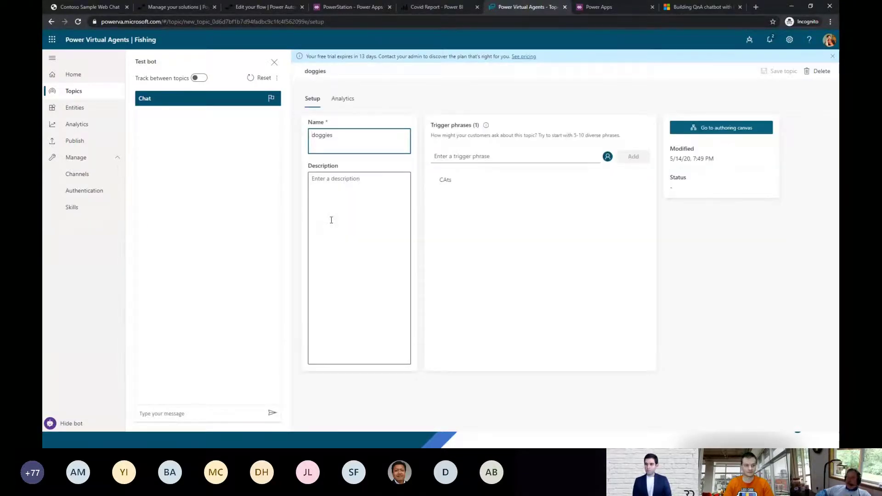
{"action": "left_click", "coordinate": [732, 130]}
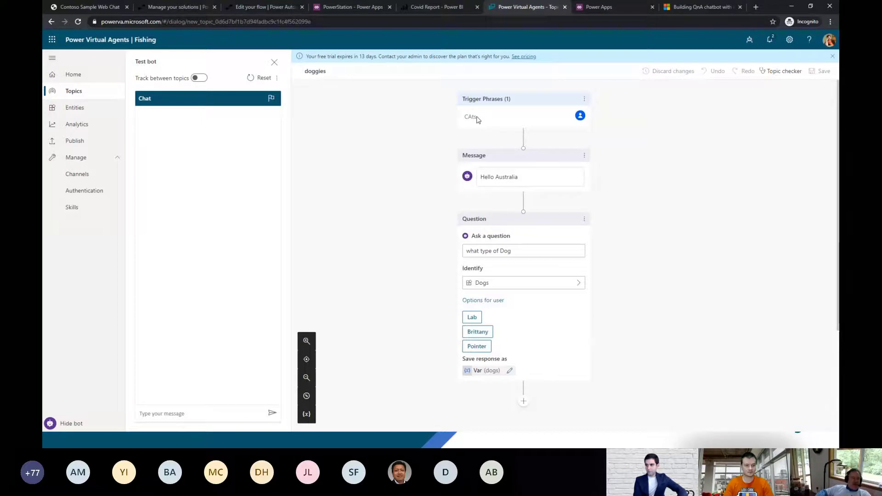
{"action": "scroll", "coordinate": [308, 226], "scroll_direction": "down", "scroll_amount": 1}
{"action": "scroll", "coordinate": [308, 227], "scroll_direction": "down", "scroll_amount": 3}
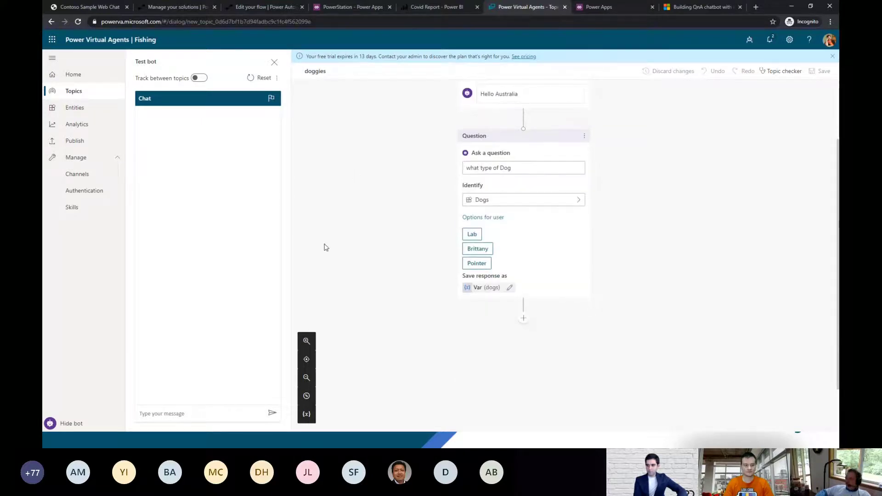
{"action": "scroll", "coordinate": [430, 261], "scroll_direction": "up", "scroll_amount": 3}
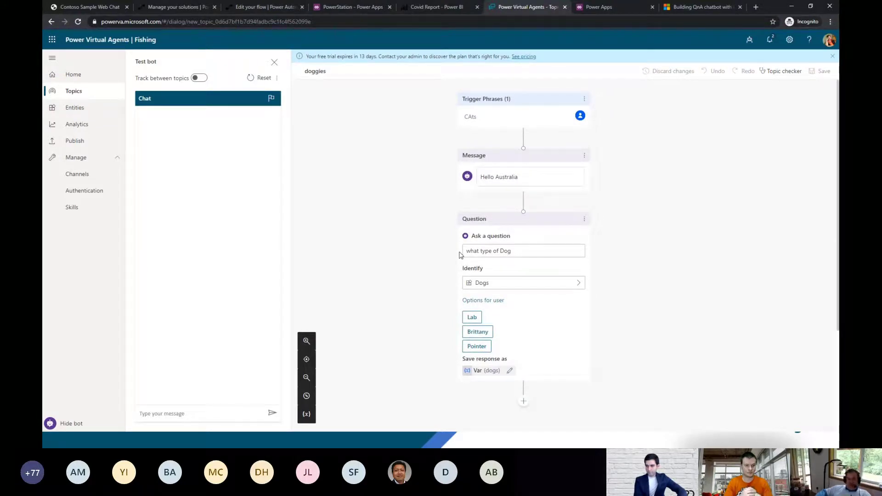
{"action": "scroll", "coordinate": [468, 265], "scroll_direction": "down", "scroll_amount": 2}
{"action": "scroll", "coordinate": [474, 237], "scroll_direction": "up", "scroll_amount": 2}
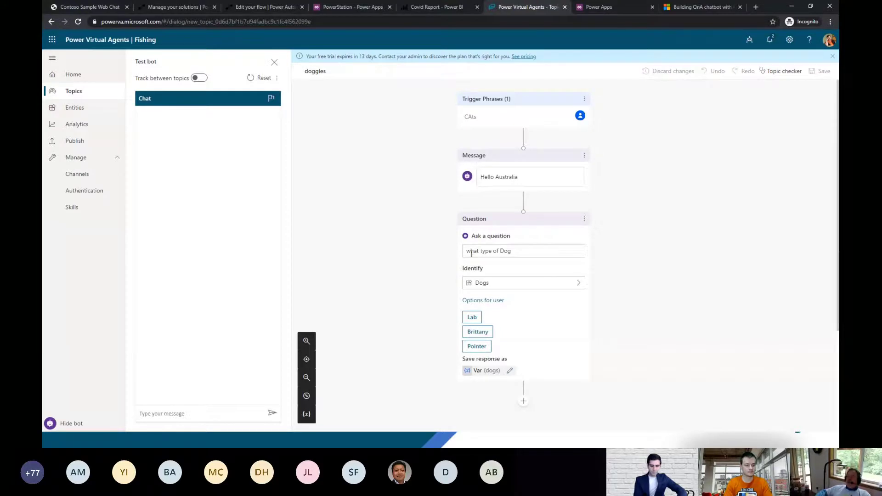
{"action": "scroll", "coordinate": [525, 288], "scroll_direction": "down", "scroll_amount": 3}
{"action": "left_click", "coordinate": [524, 277]}
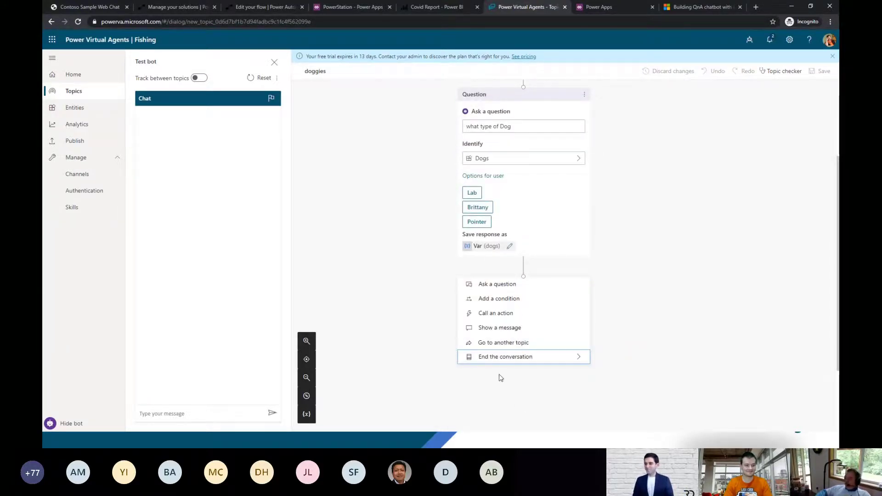
Step: Redirect the doggies topic to the secret topic after the dog-type question, then return to the Demo slide
{"action": "left_click", "coordinate": [507, 351]}
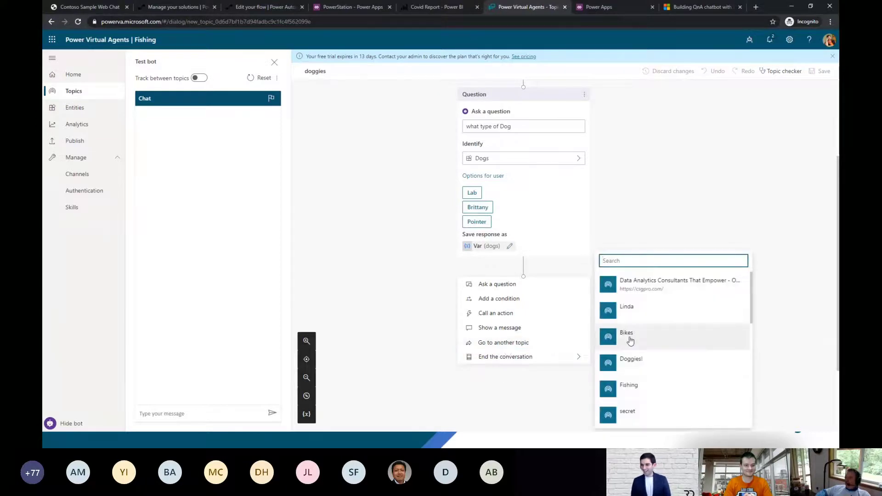
{"action": "scroll", "coordinate": [749, 331], "scroll_direction": "down", "scroll_amount": 2}
{"action": "scroll", "coordinate": [758, 331], "scroll_direction": "down", "scroll_amount": 5}
{"action": "scroll", "coordinate": [758, 395], "scroll_direction": "up", "scroll_amount": 3}
{"action": "scroll", "coordinate": [749, 349], "scroll_direction": "up", "scroll_amount": 1}
{"action": "scroll", "coordinate": [749, 350], "scroll_direction": "down", "scroll_amount": 2}
{"action": "scroll", "coordinate": [690, 345], "scroll_direction": "up", "scroll_amount": 3}
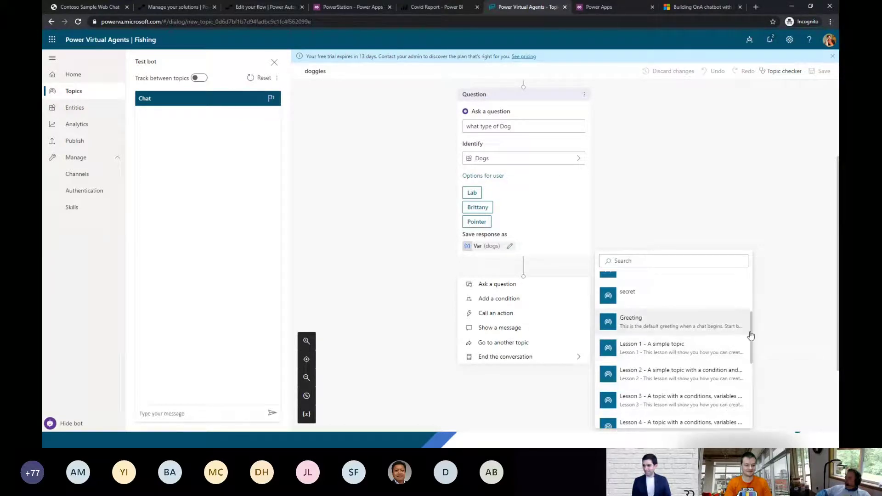
{"action": "scroll", "coordinate": [753, 317], "scroll_direction": "up", "scroll_amount": 2}
{"action": "scroll", "coordinate": [754, 316], "scroll_direction": "down", "scroll_amount": 1}
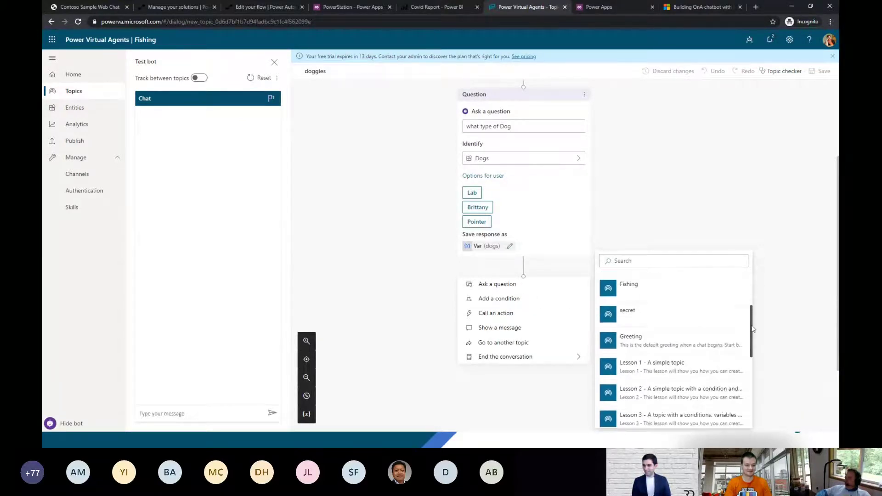
{"action": "left_click", "coordinate": [631, 316]}
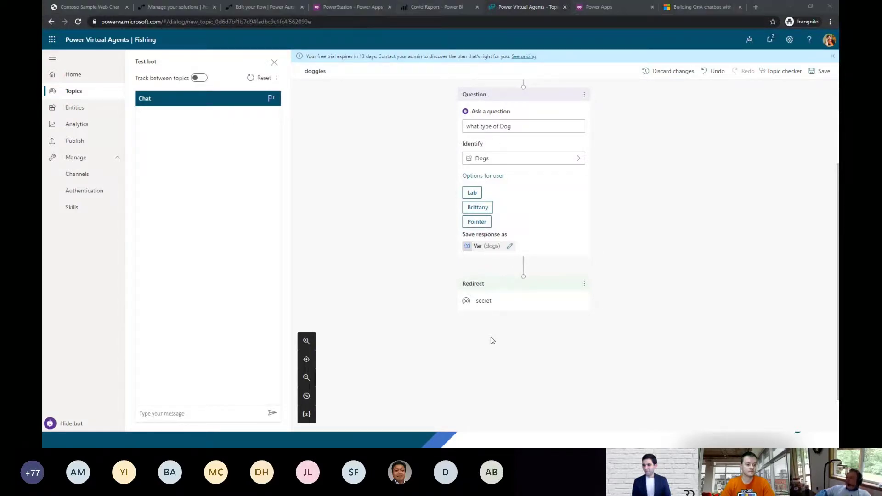
{"action": "key", "text": "alt+Tab"}
{"action": "key", "text": "alt+Tab"}
{"action": "key", "text": "alt+Tab"}
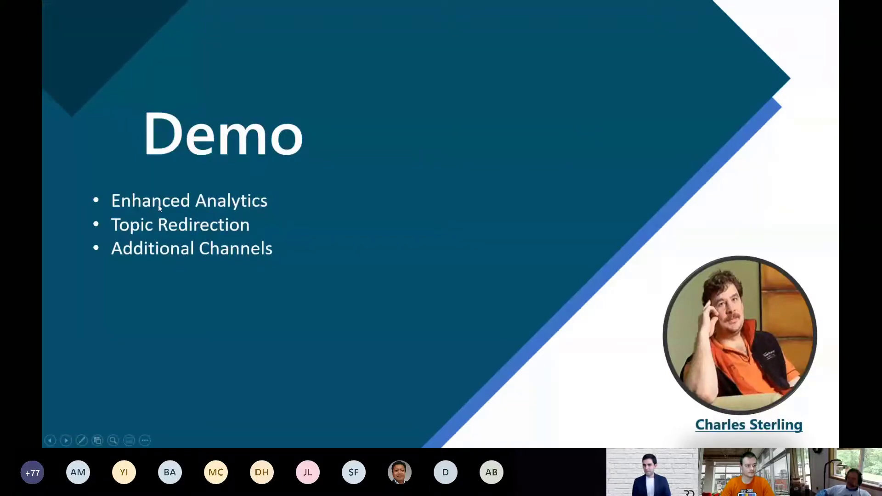
Step: Back in Power Virtual Agents, leave the doggies topic for the Fishing bot's Analytics summary
{"action": "key", "text": "alt+Tab"}
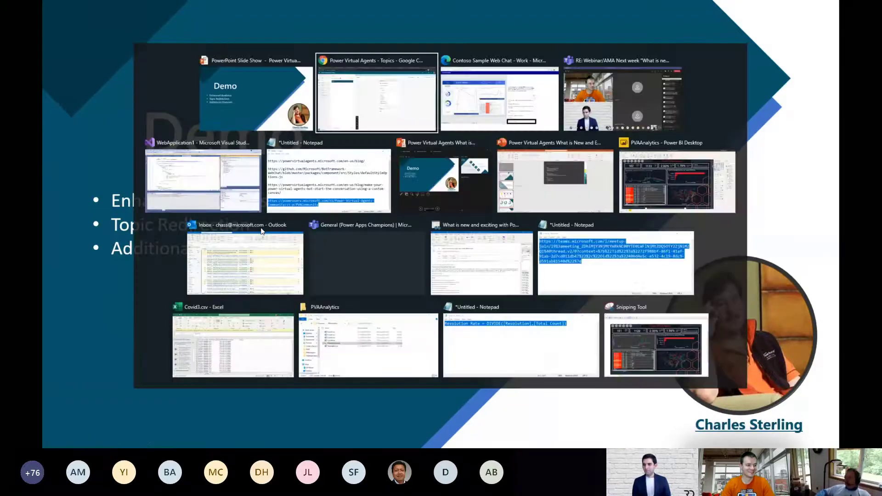
{"action": "key", "text": "alt+Tab"}
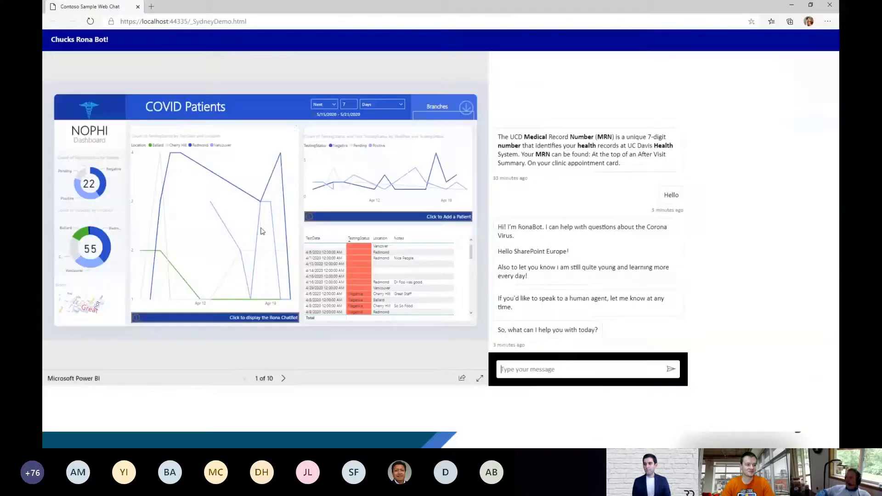
{"action": "key", "text": "alt+Tab"}
{"action": "key", "text": "alt+Tab"}
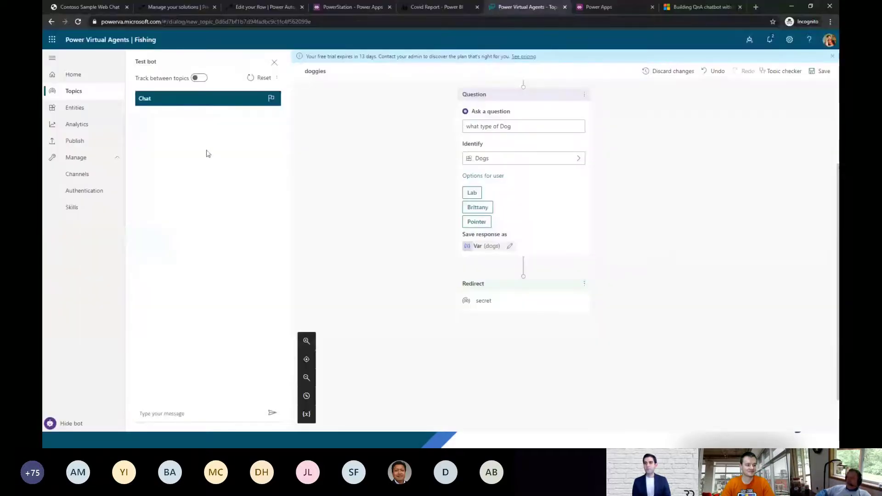
{"action": "left_click", "coordinate": [77, 126]}
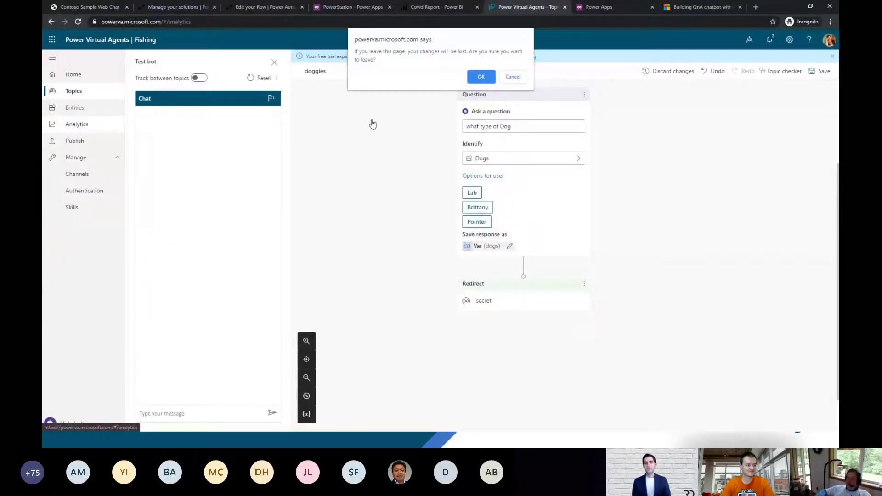
{"action": "left_click", "coordinate": [470, 79]}
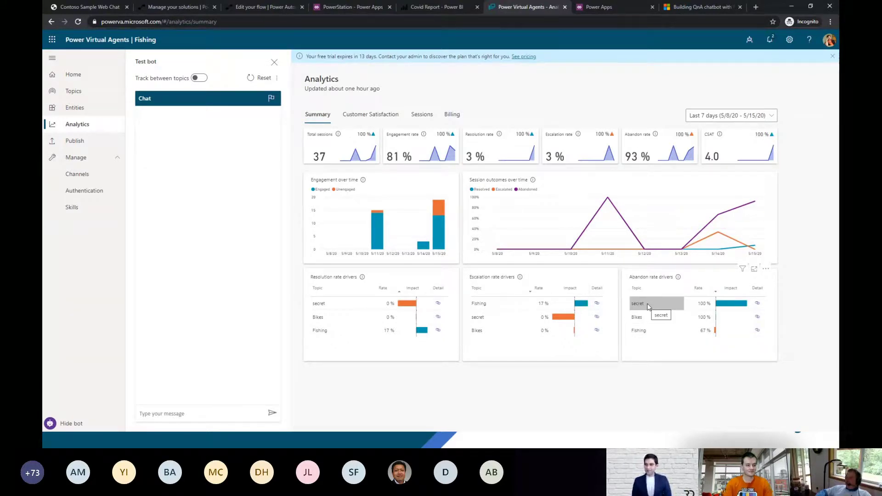
Step: View the Customer Satisfaction analytics, then the Billing analytics showing 22 billed sessions
{"action": "left_click", "coordinate": [367, 115]}
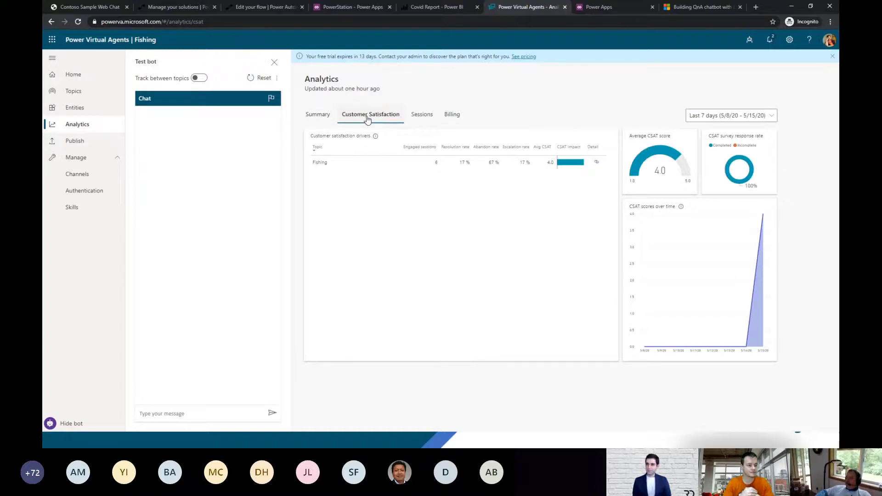
{"action": "mouse_move", "coordinate": [767, 221]}
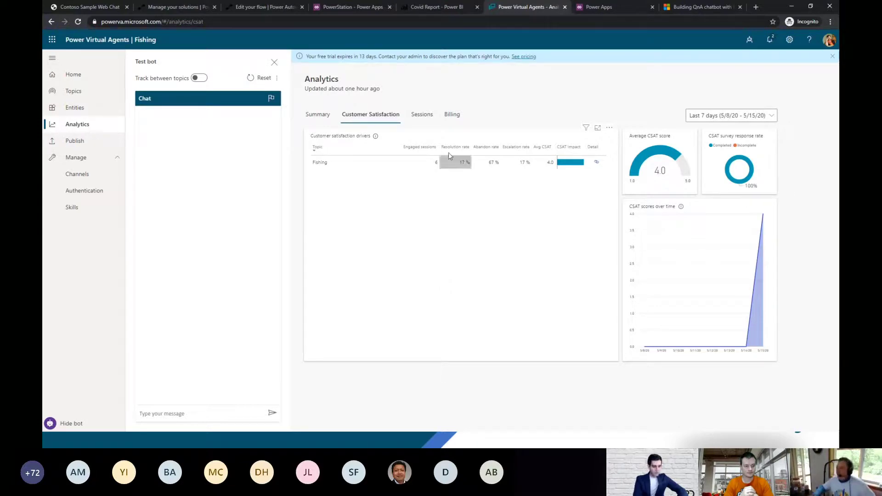
{"action": "left_click", "coordinate": [453, 117]}
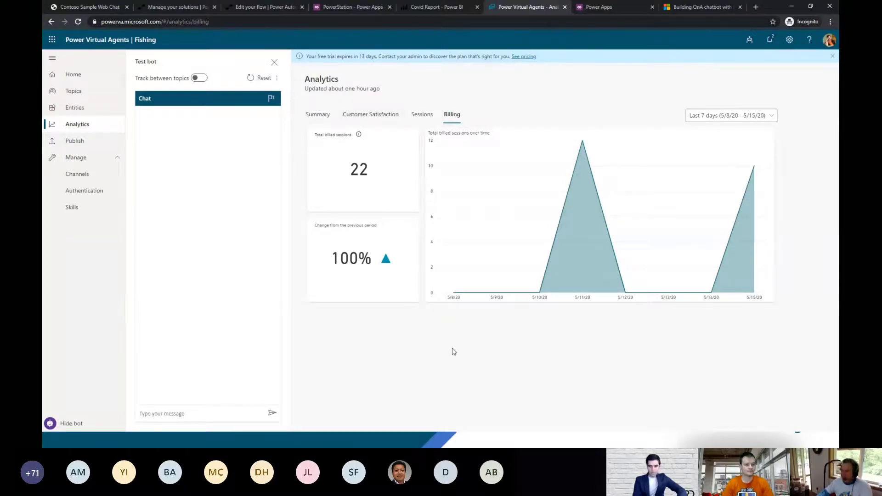
{"action": "key", "text": "alt+Tab"}
{"action": "key", "text": "alt+Tab"}
{"action": "key", "text": "alt+Tab"}
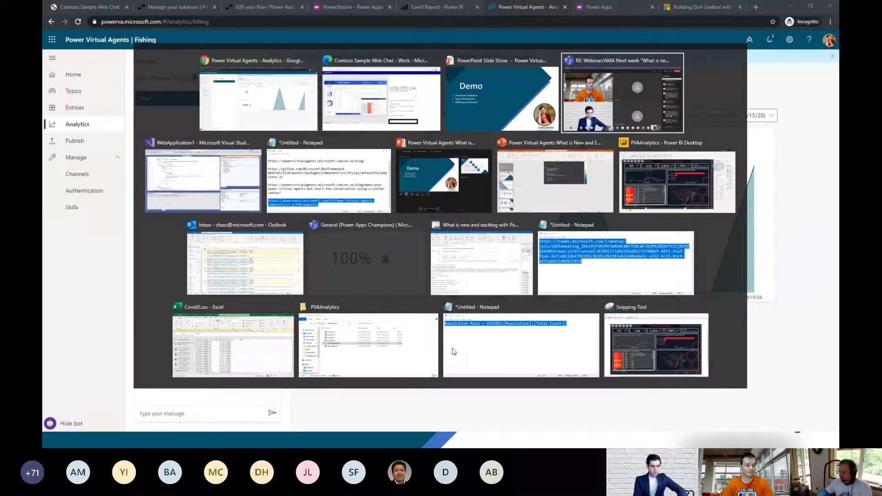
Step: Bring up the PVAAnalytics report in Power BI Desktop, then show the bot's Sessions analytics tab
{"action": "key", "text": "super"}
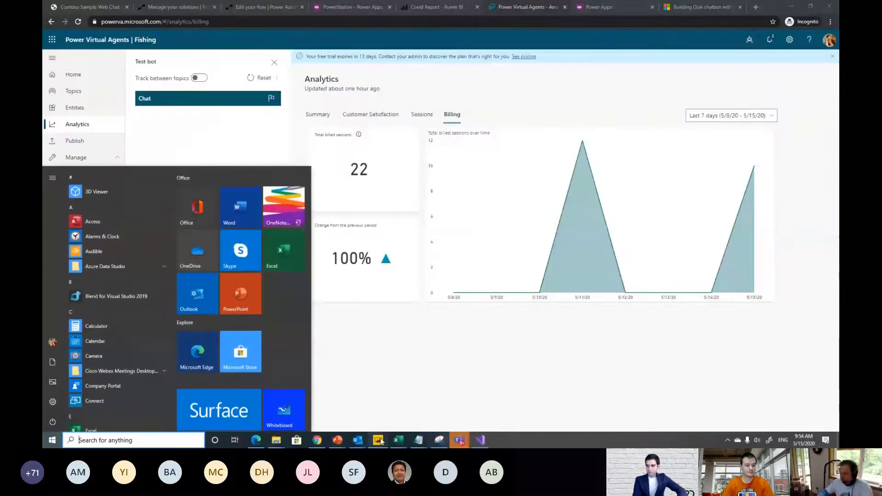
{"action": "left_click", "coordinate": [379, 440]}
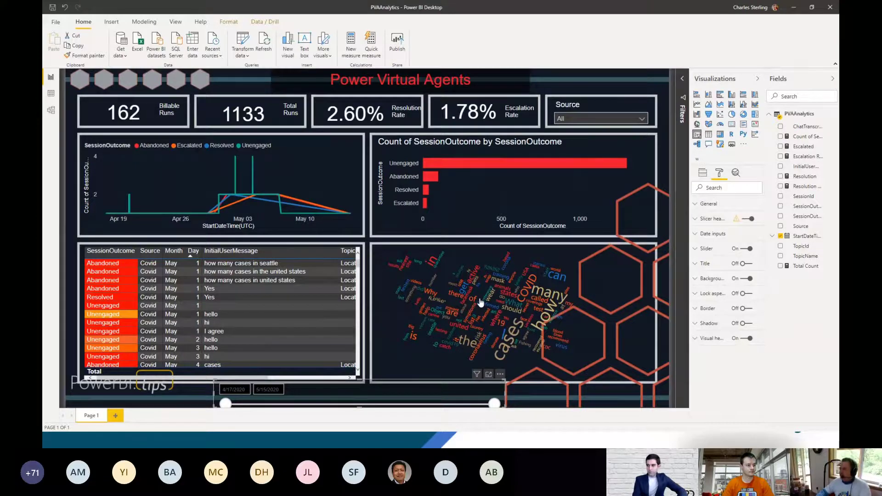
{"action": "key", "text": "alt+Tab"}
{"action": "left_click", "coordinate": [419, 115]}
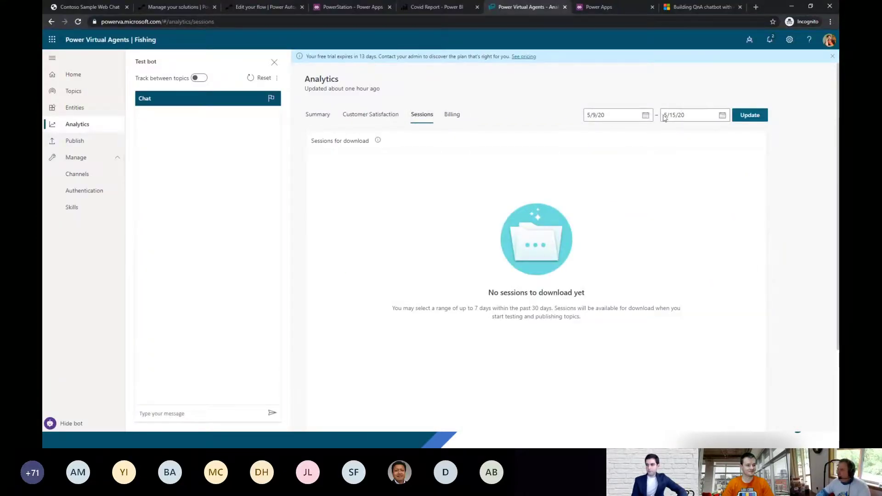
Step: Update the sessions list and download the 5/11–5/14 sessions CSV, then return to Power BI
{"action": "left_click", "coordinate": [745, 118]}
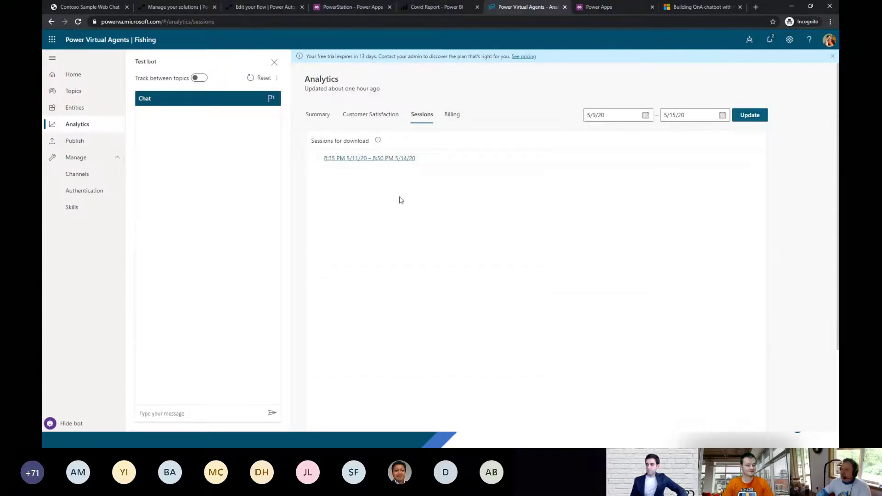
{"action": "left_click", "coordinate": [371, 159]}
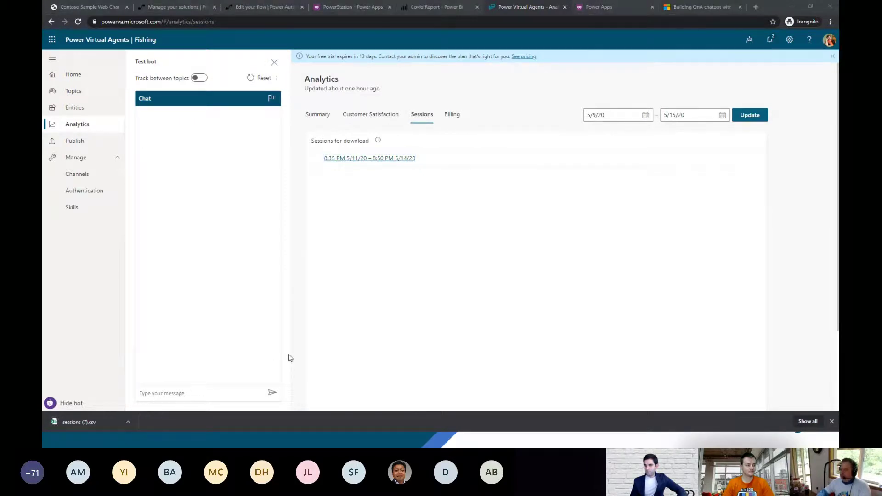
{"action": "key", "text": "alt+Tab"}
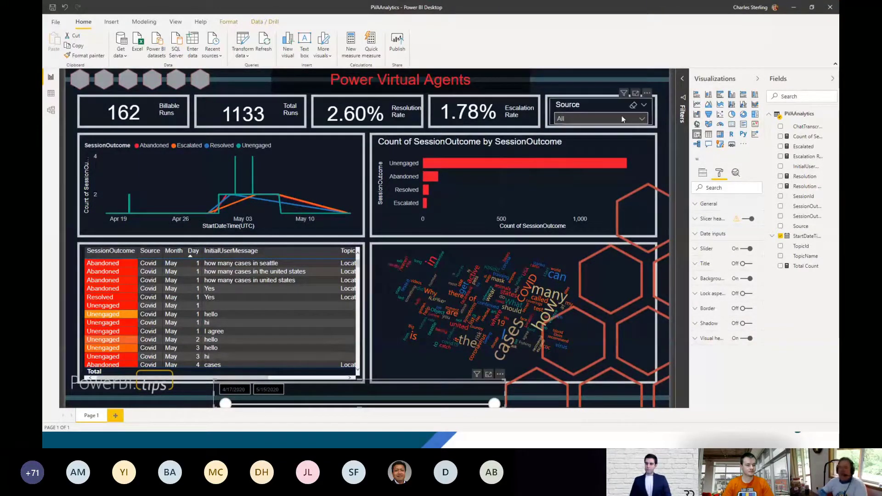
Step: List the Source filter values in the PVAAnalytics report, then show the bot's Analytics Summary
{"action": "left_click", "coordinate": [642, 118]}
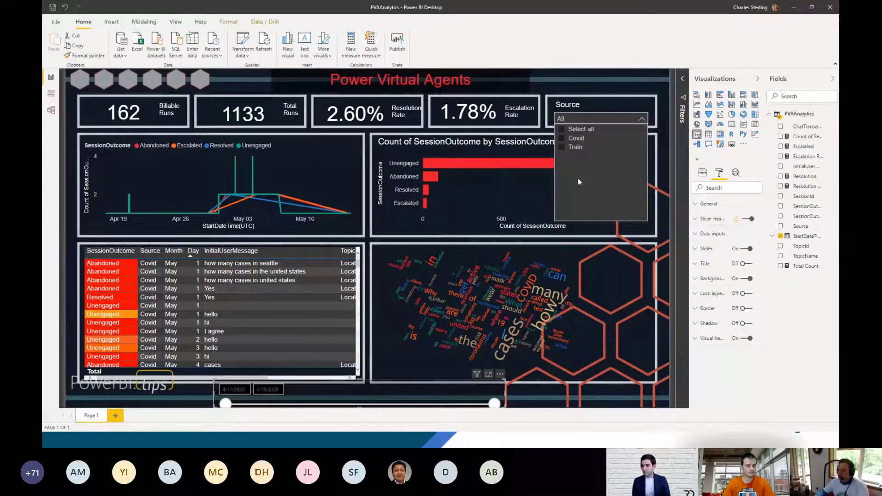
{"action": "key", "text": "alt+Tab"}
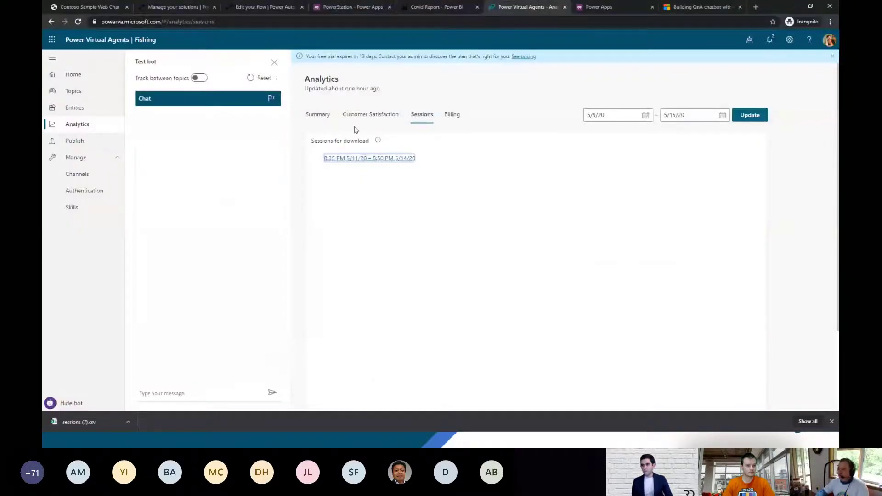
{"action": "left_click", "coordinate": [317, 114]}
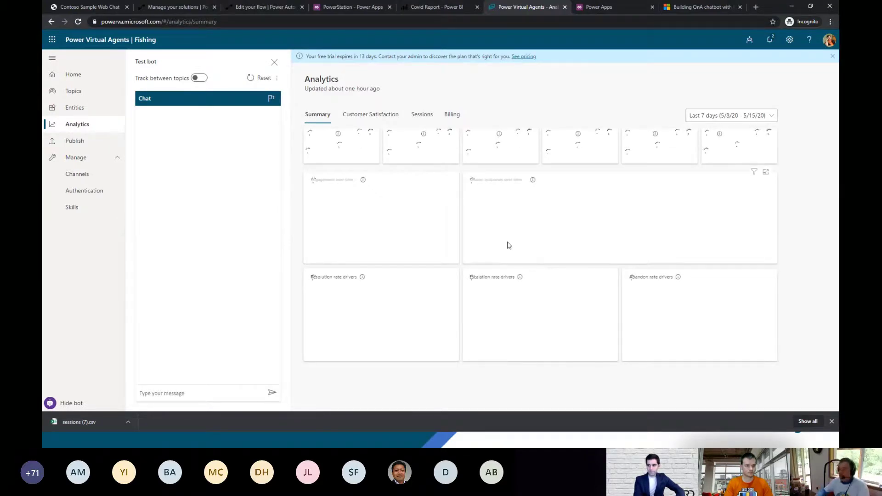
Step: Go back to the PVAAnalytics report showing 162 billable and 1133 total runs
{"action": "key", "text": "alt+Tab"}
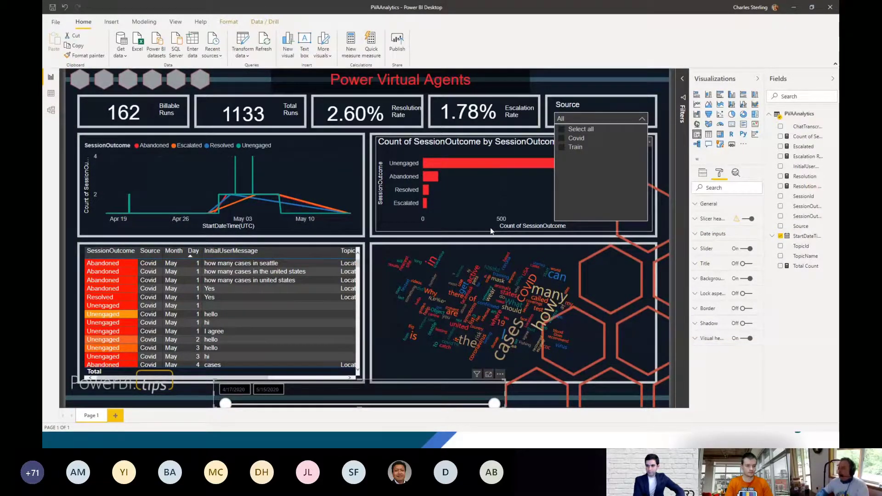
Step: Close the Source filter dropdown, then switch to the Contoso Sample Web Chat window
{"action": "left_click", "coordinate": [398, 214]}
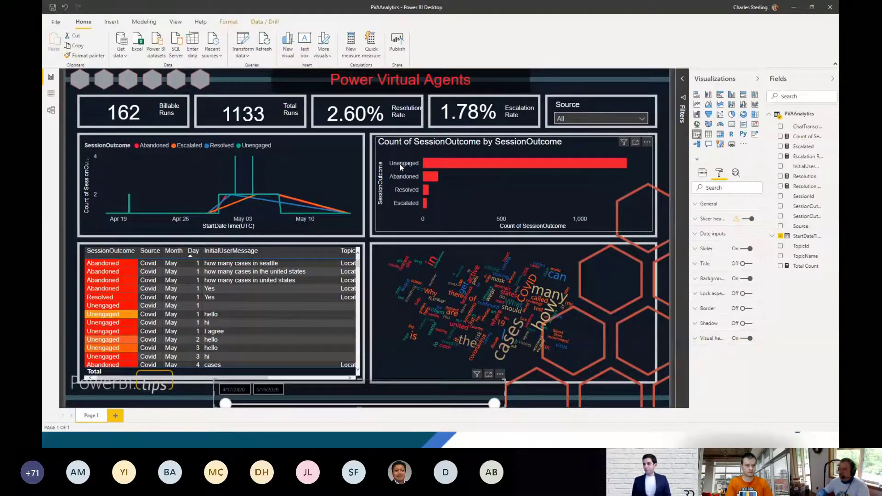
{"action": "mouse_move", "coordinate": [462, 164]}
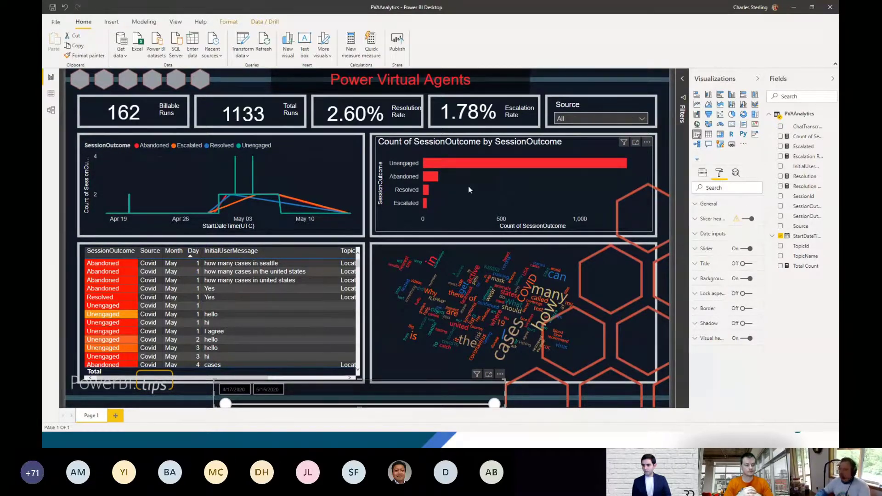
{"action": "key", "text": "alt+Tab"}
{"action": "key", "text": "alt+Tab"}
{"action": "key", "text": "alt+Tab"}
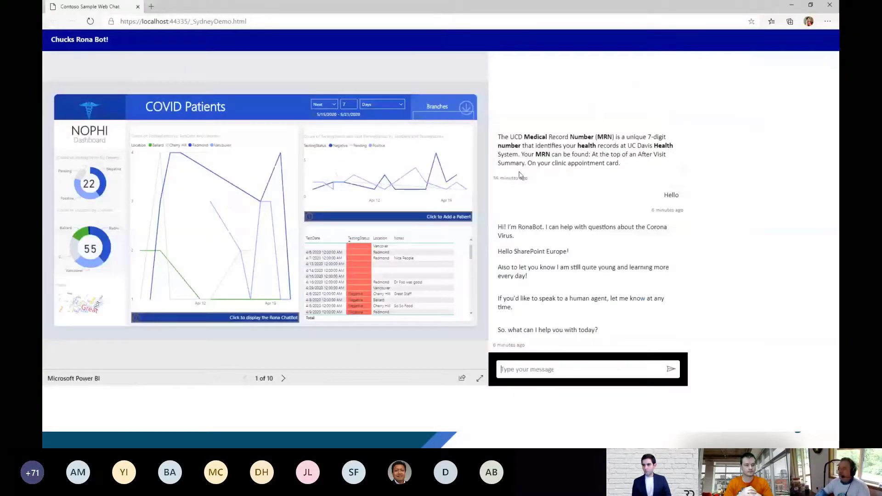
Step: In a new tab, open the 'Helping organizations…COVID-19' post from aka.ms/pvablog
{"action": "left_click", "coordinate": [151, 6]}
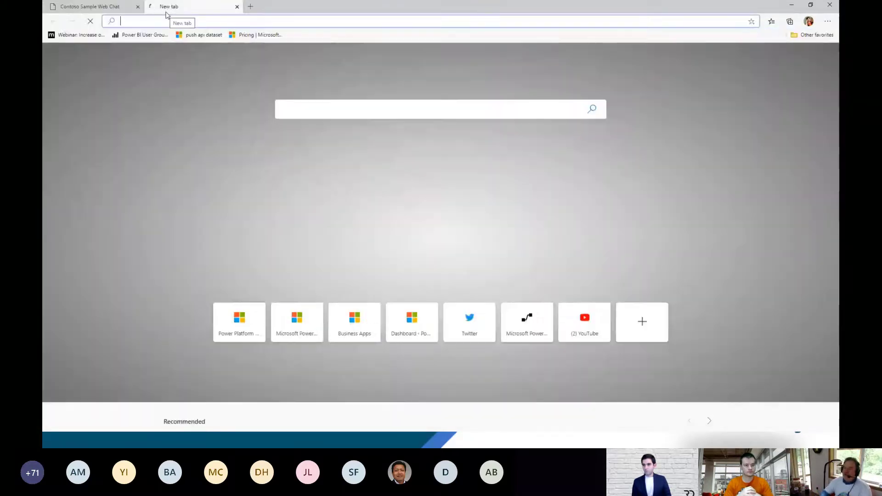
{"action": "type", "text": "aka.ms/"}
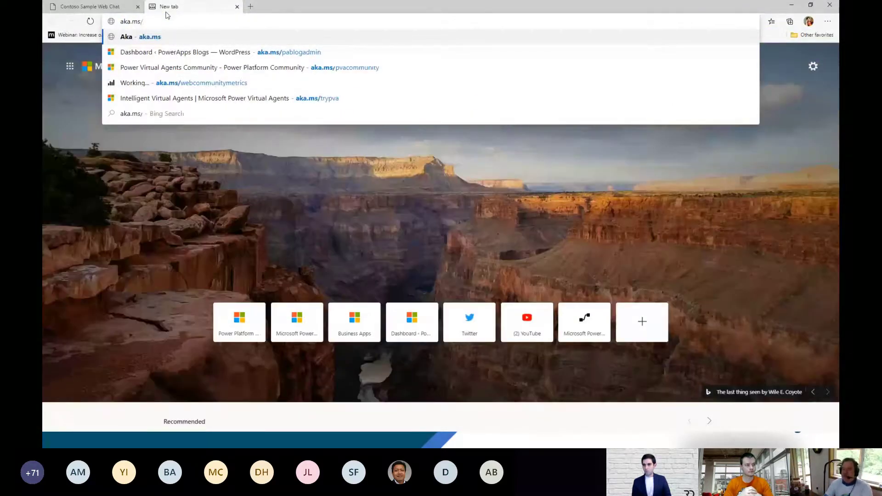
{"action": "type", "text": "pvablog"}
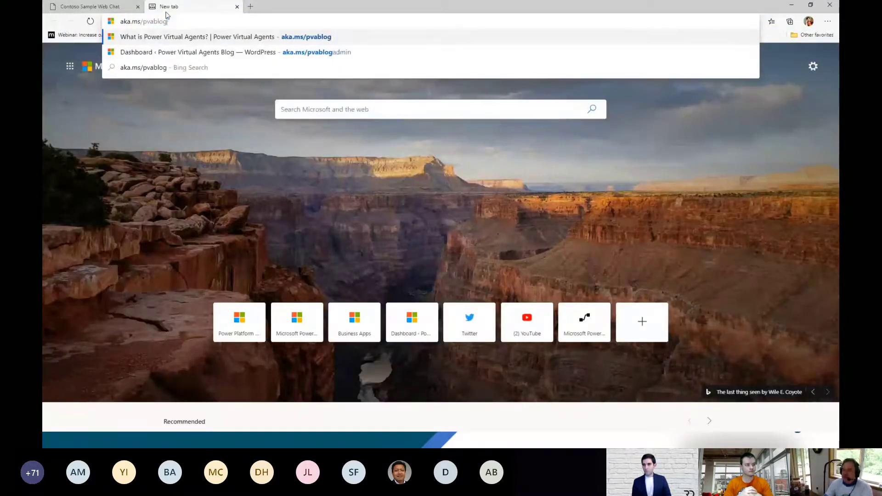
{"action": "key", "text": "Return"}
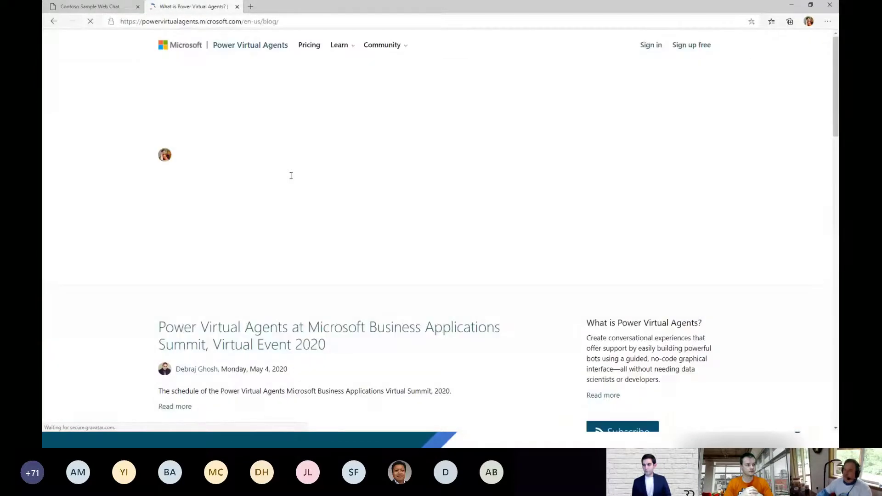
{"action": "scroll", "coordinate": [290, 183], "scroll_direction": "down", "scroll_amount": 3}
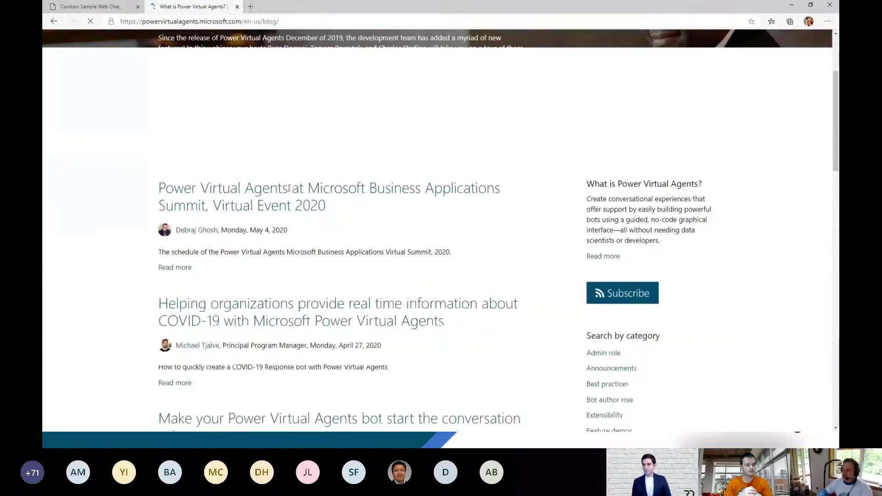
{"action": "scroll", "coordinate": [289, 189], "scroll_direction": "down", "scroll_amount": 3}
{"action": "left_click", "coordinate": [401, 194]}
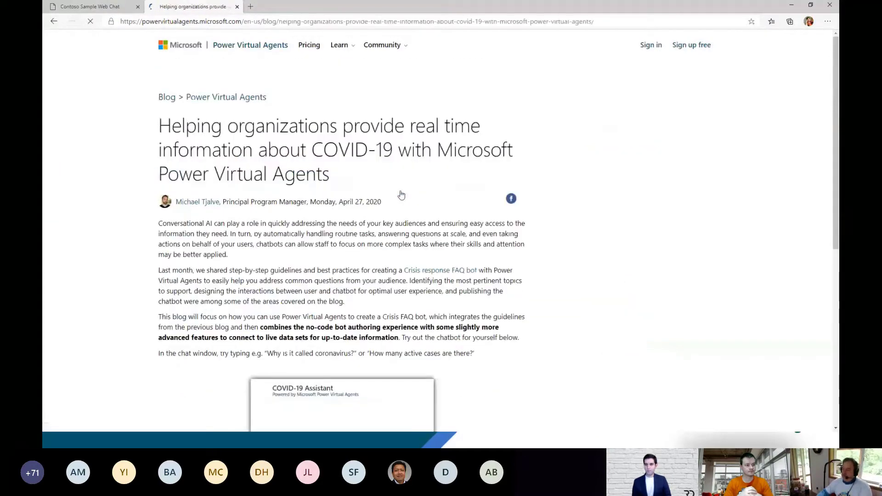
Step: Scroll through the article's sample chatbot, then return to the PVAAnalytics report
{"action": "scroll", "coordinate": [403, 197], "scroll_direction": "down", "scroll_amount": 10}
{"action": "scroll", "coordinate": [428, 240], "scroll_direction": "up", "scroll_amount": 3}
{"action": "scroll", "coordinate": [427, 240], "scroll_direction": "up", "scroll_amount": 1}
{"action": "scroll", "coordinate": [428, 241], "scroll_direction": "down", "scroll_amount": 1}
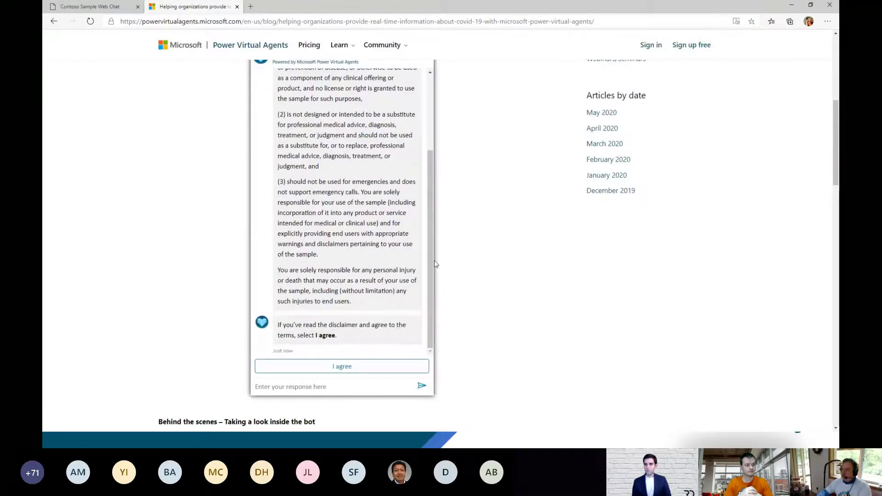
{"action": "left_click_drag", "start_coordinate": [431, 263], "coordinate": [431, 184]}
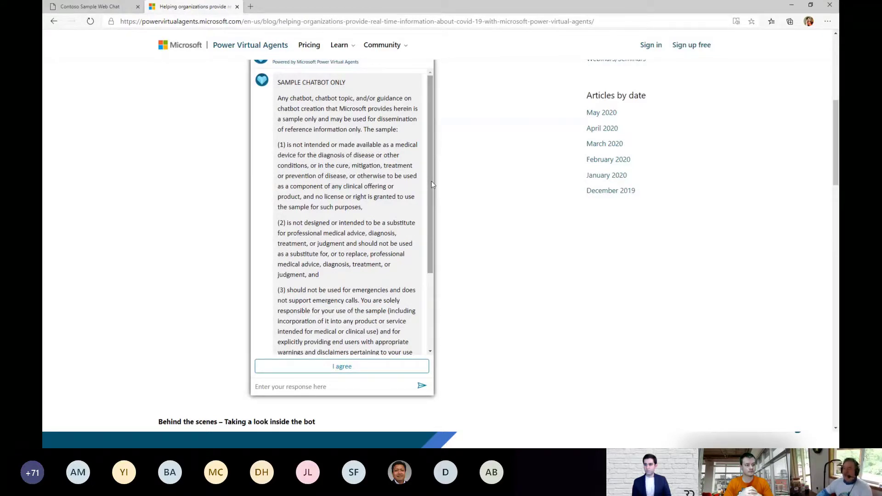
{"action": "key", "text": "alt+Tab"}
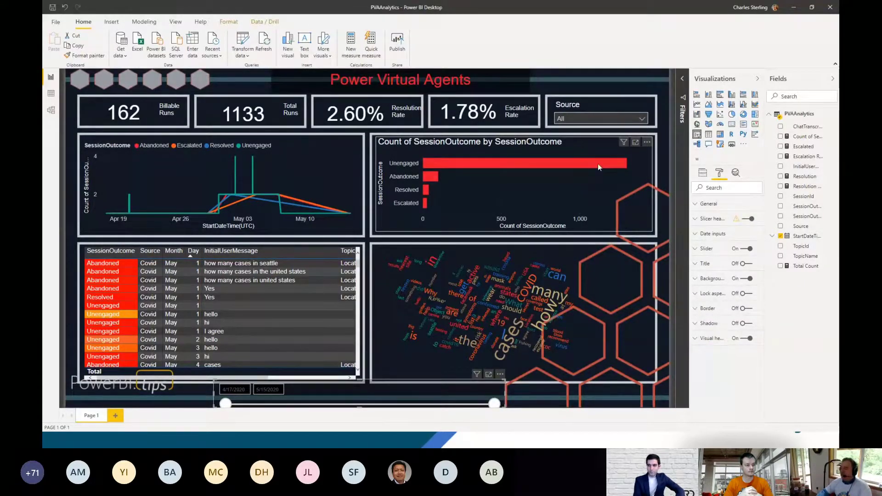
{"action": "mouse_move", "coordinate": [598, 163]}
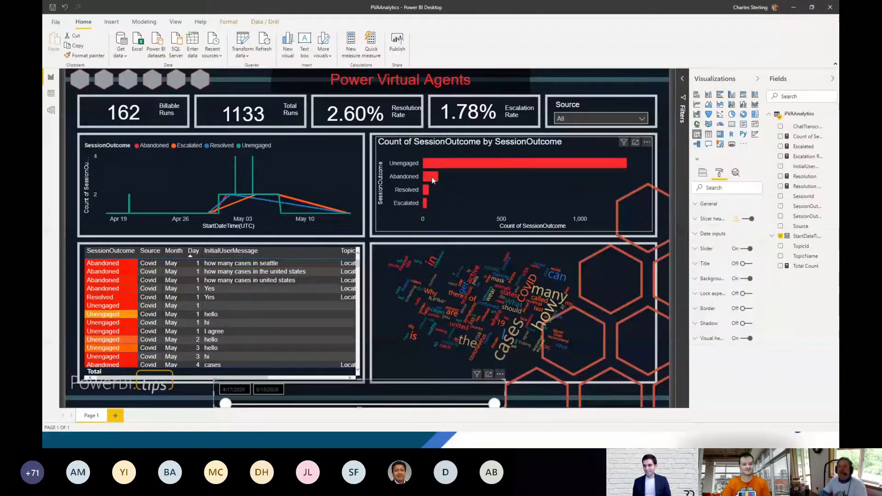
{"action": "mouse_move", "coordinate": [432, 180]}
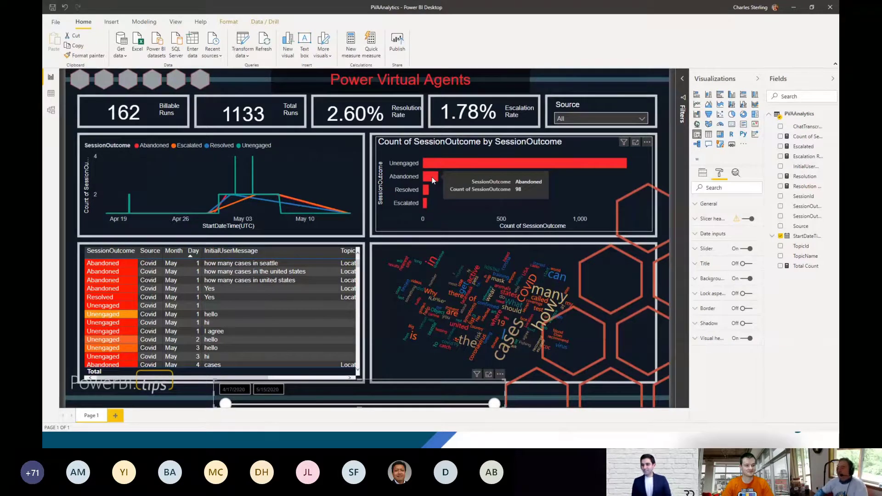
{"action": "mouse_move", "coordinate": [426, 195]}
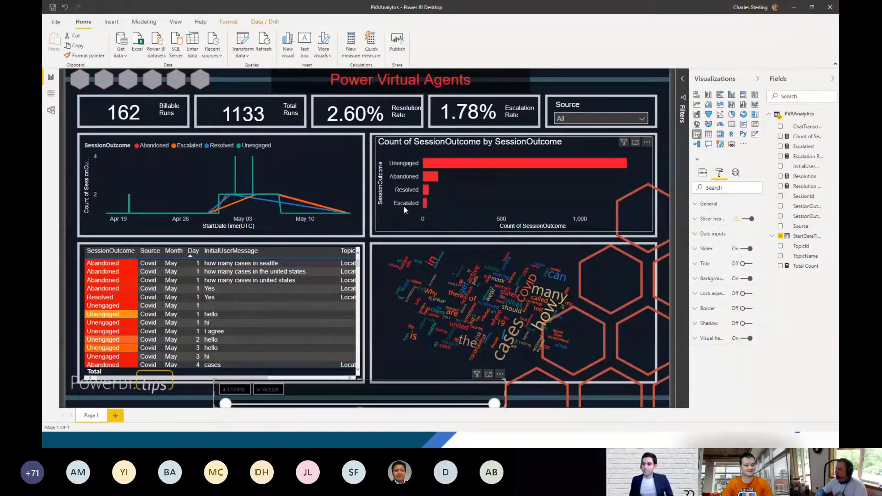
Step: Set the Source slicer to Train alone, narrowing the report to 13 total sessions and a 30.77% resolution rate
{"action": "left_click", "coordinate": [614, 120]}
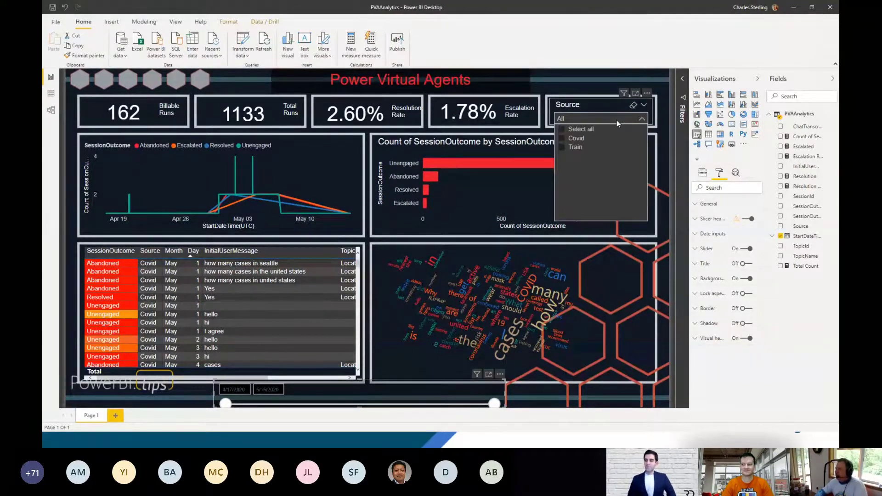
{"action": "left_click", "coordinate": [563, 147]}
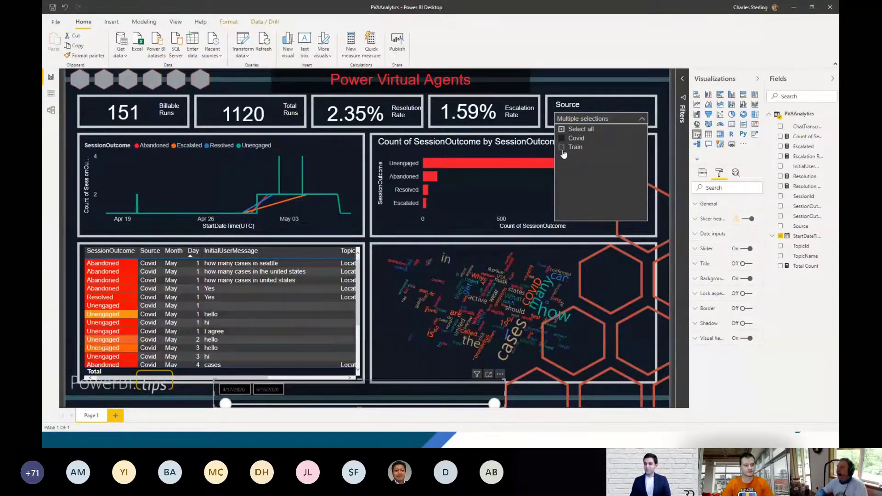
{"action": "left_click", "coordinate": [562, 148]}
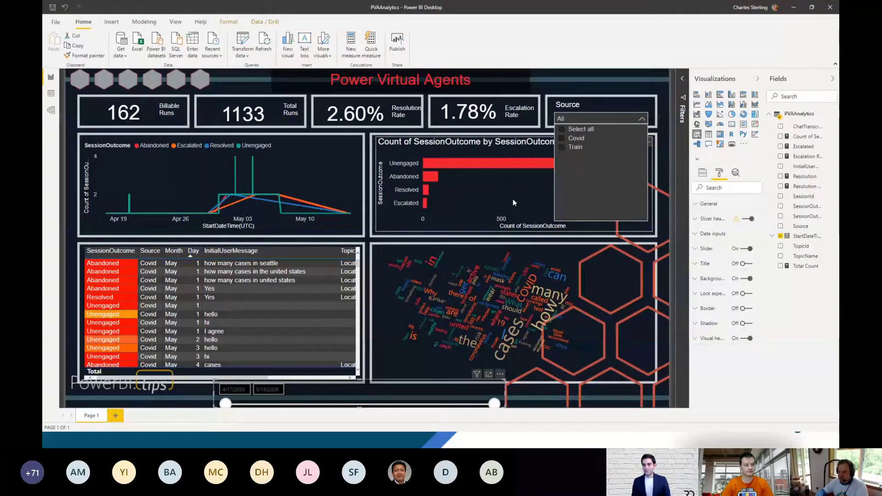
{"action": "left_click", "coordinate": [564, 148]}
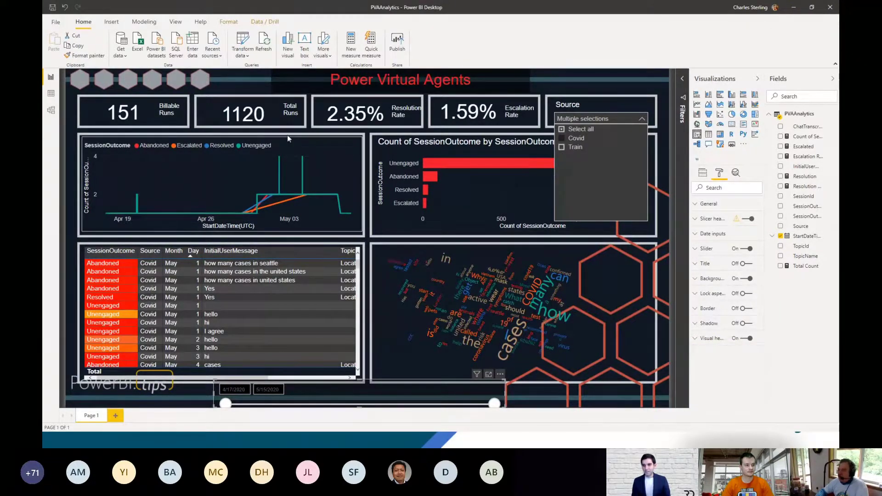
{"action": "left_click", "coordinate": [563, 138]}
{"action": "left_click", "coordinate": [563, 147]}
{"action": "left_click", "coordinate": [563, 149]}
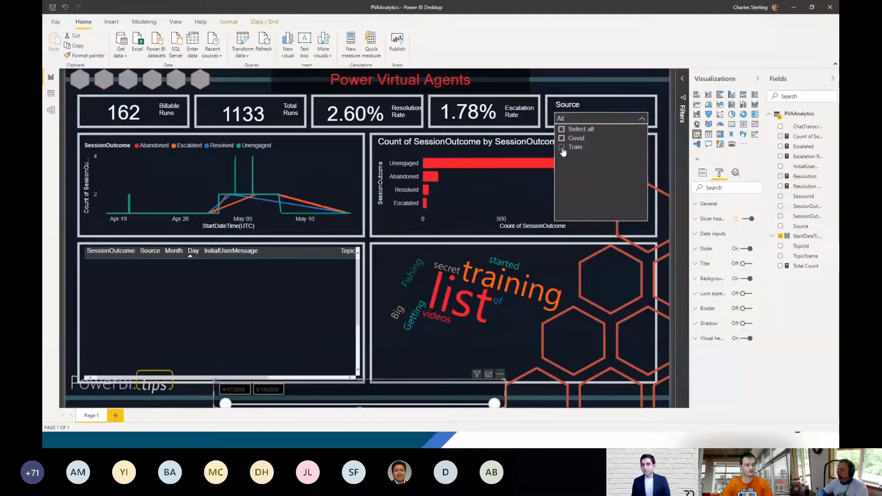
{"action": "left_click", "coordinate": [563, 148]}
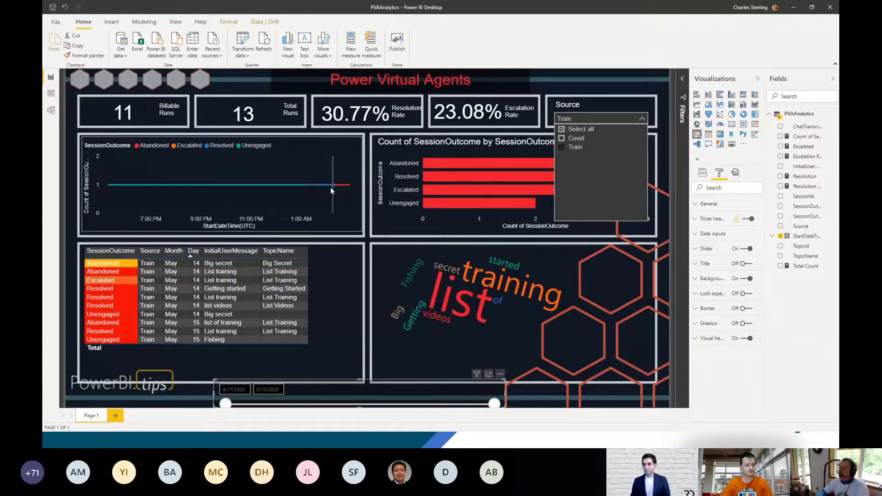
Step: Close the Source slicer dropdown and review the Train chart: Abandoned 4, Resolved 4, Unengaged 2
{"action": "left_click", "coordinate": [416, 200]}
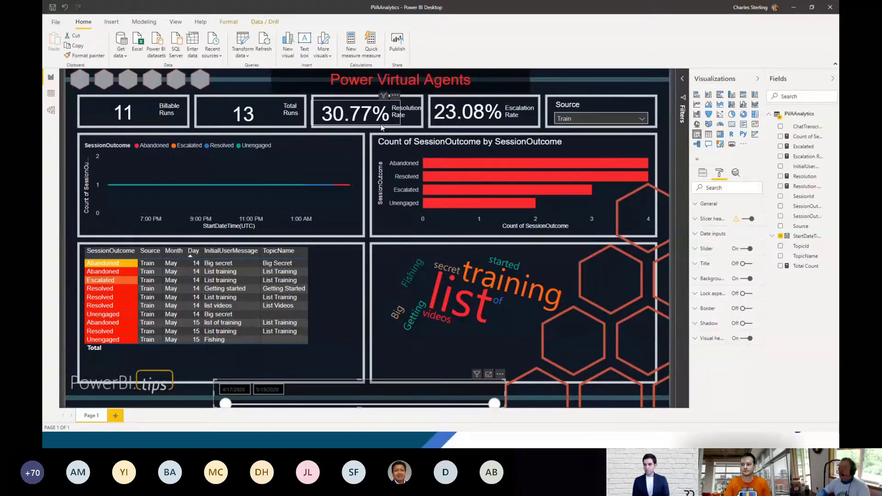
{"action": "mouse_move", "coordinate": [477, 202]}
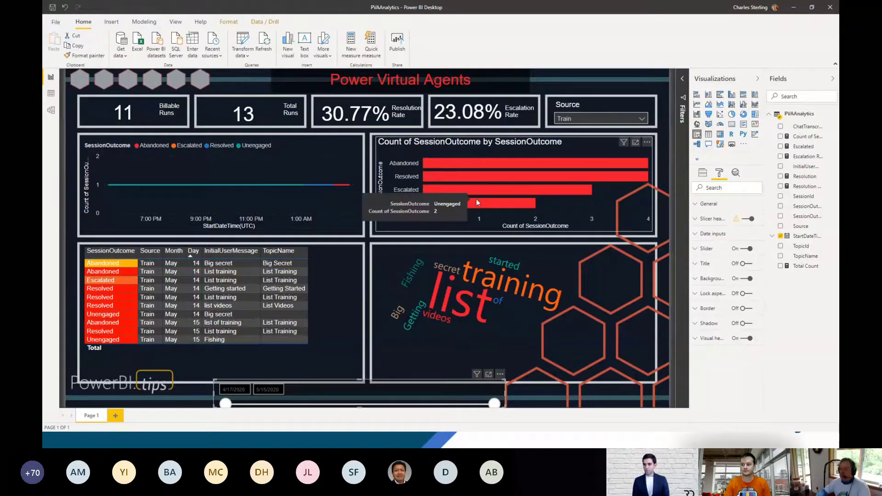